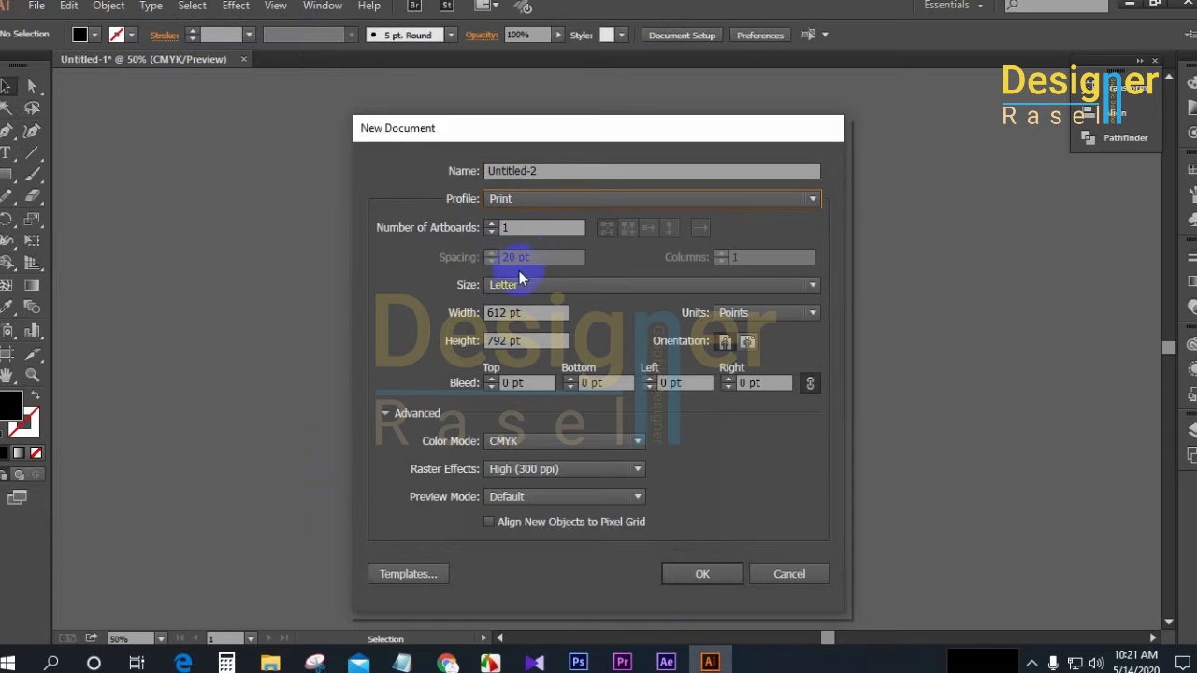
Create a new document in inches, 3.5 in wide and 2 in high, with 2 artboards
left_click(769, 312)
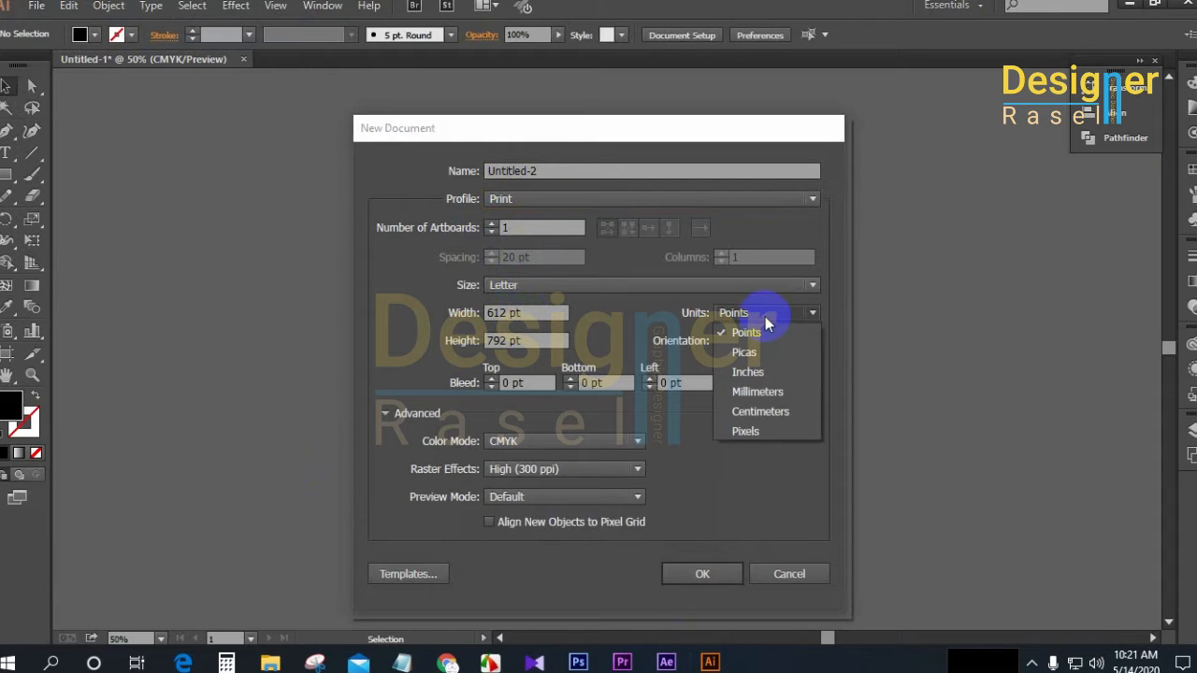
left_click(769, 368)
left_click_drag(534, 312, 443, 313)
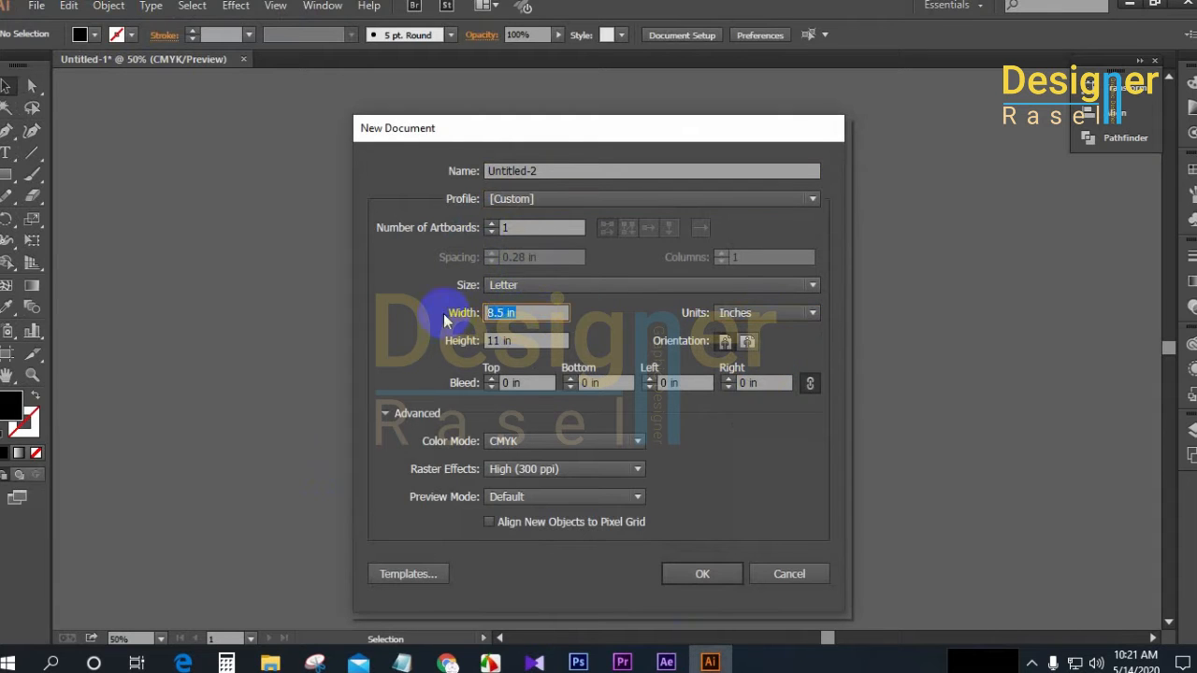
type("3.5")
left_click_drag(493, 340, 468, 341)
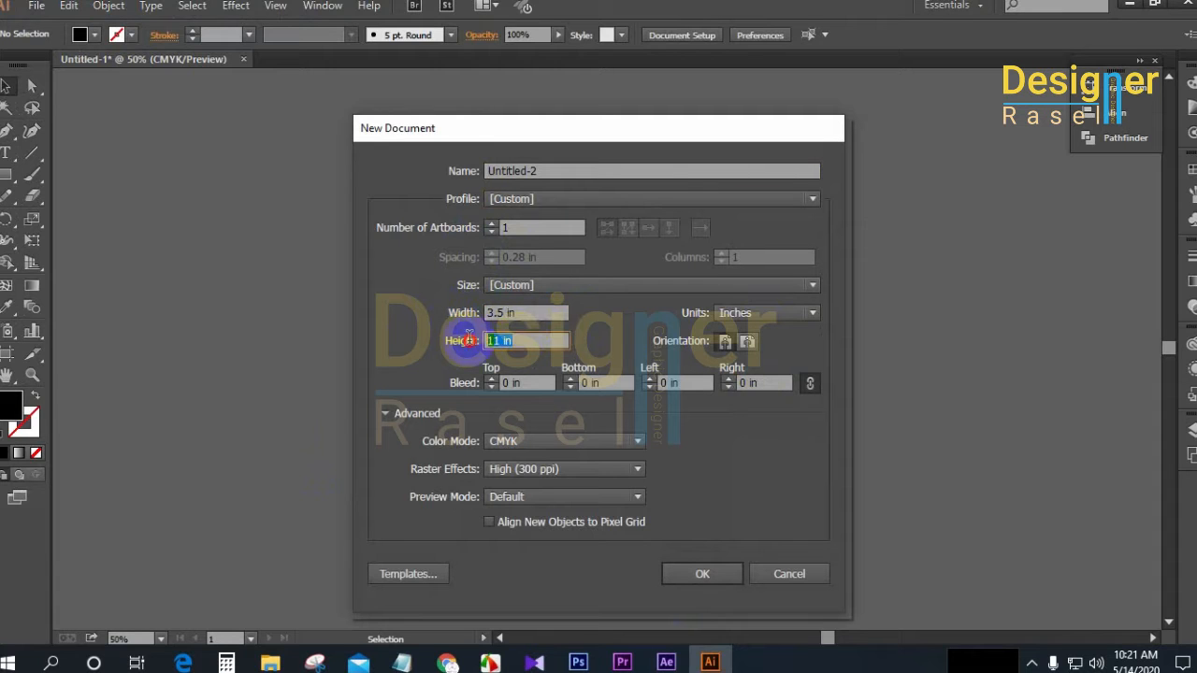
type("2")
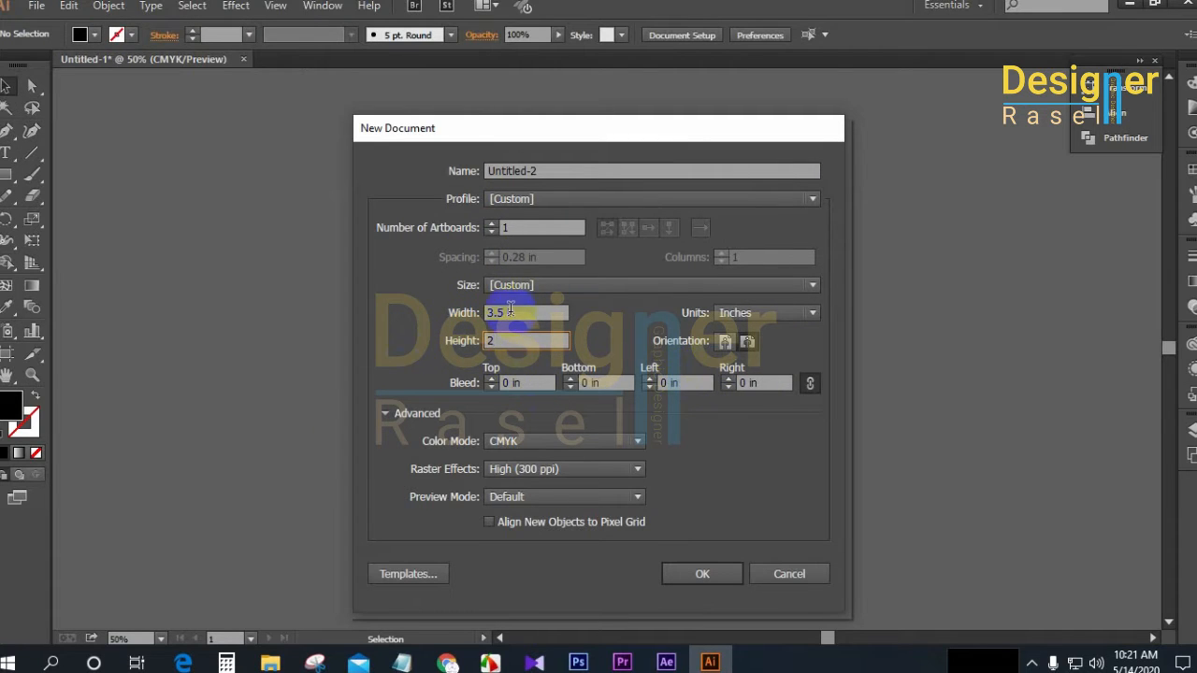
left_click(495, 227)
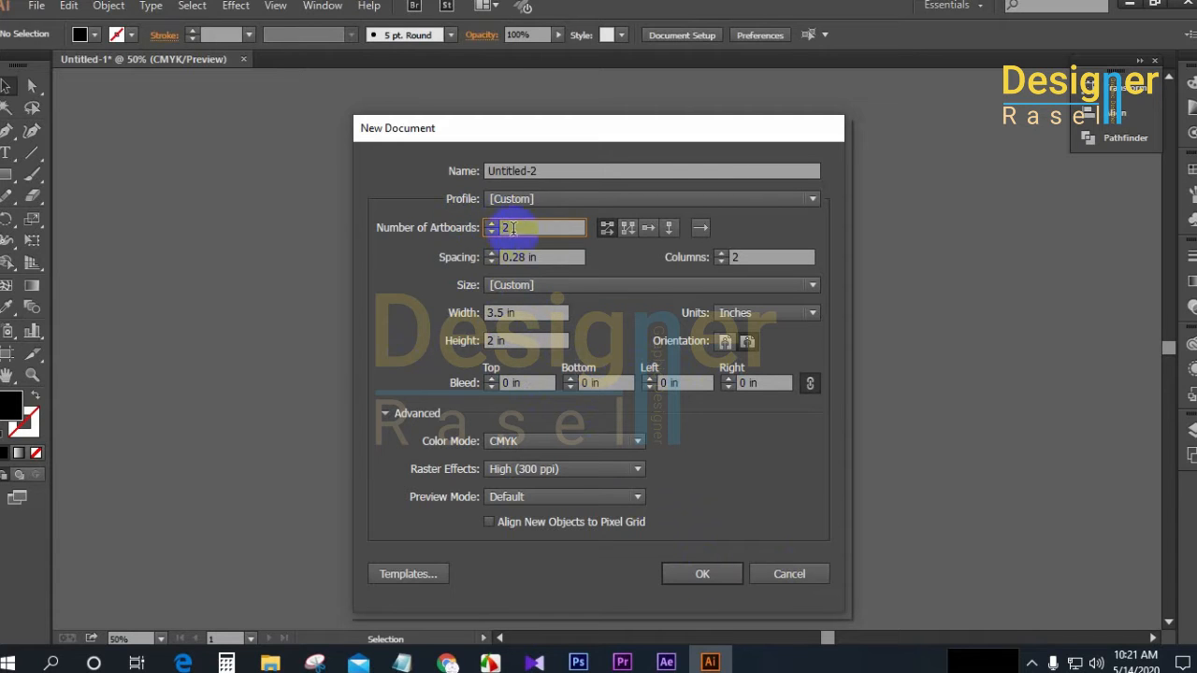
left_click(717, 576)
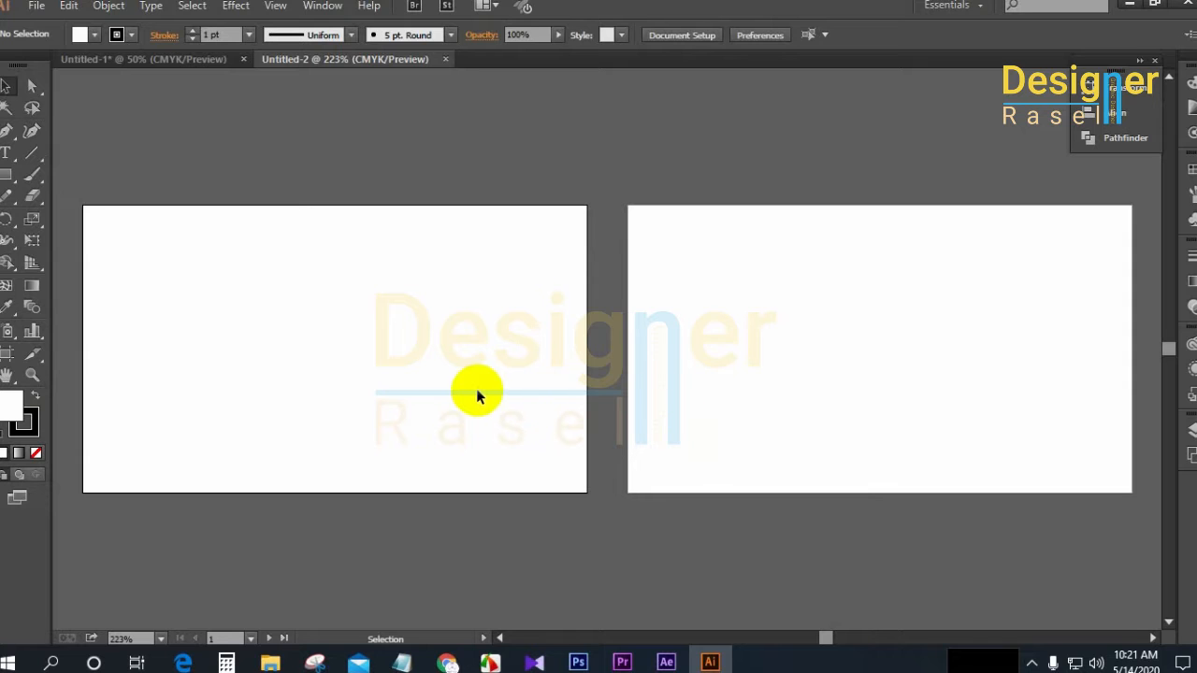
Draw a rectangle that covers the whole first artboard from corner to corner
scroll(475, 391, "down", 1)
key("space")
left_click_drag(414, 402, 528, 403)
scroll(521, 393, "up", 1)
scroll(536, 388, "down", 1)
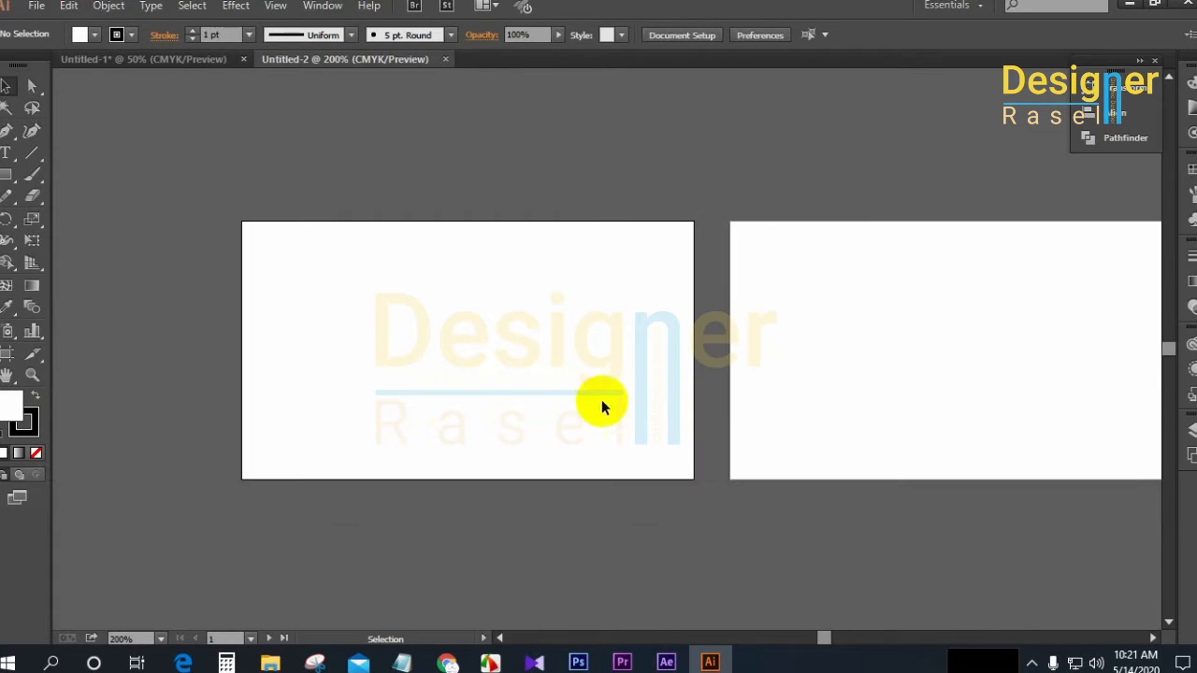
key("space")
left_click_drag(603, 402, 567, 401)
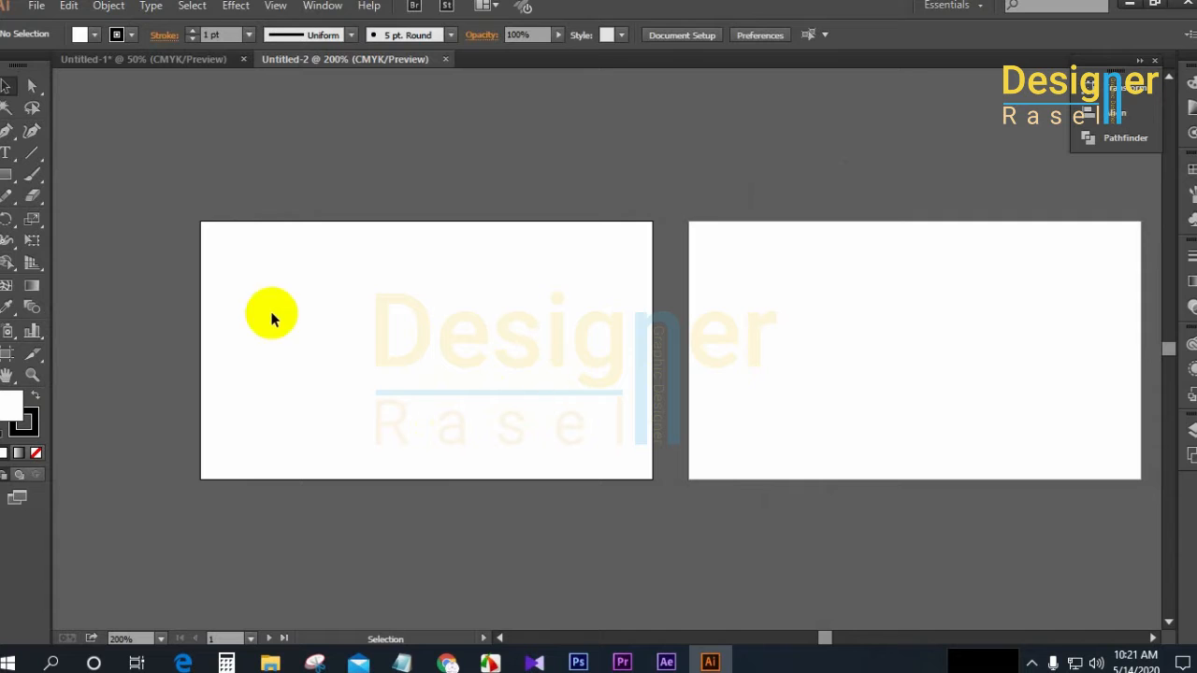
left_click(6, 176)
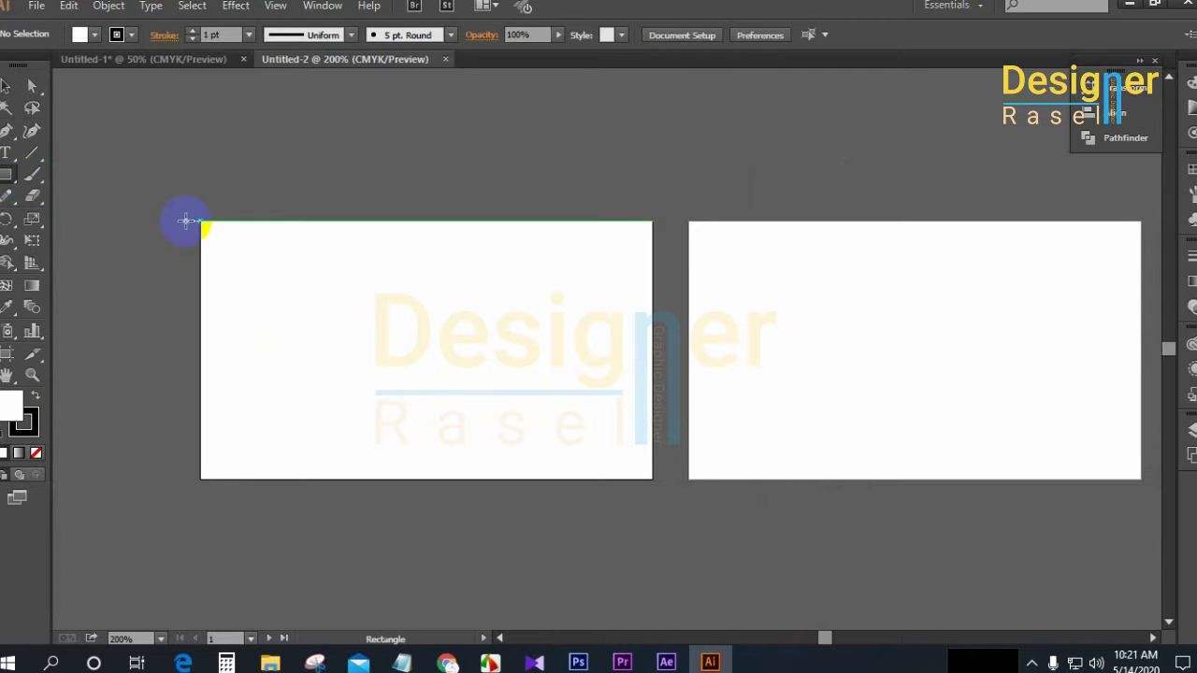
left_click_drag(200, 222, 652, 479)
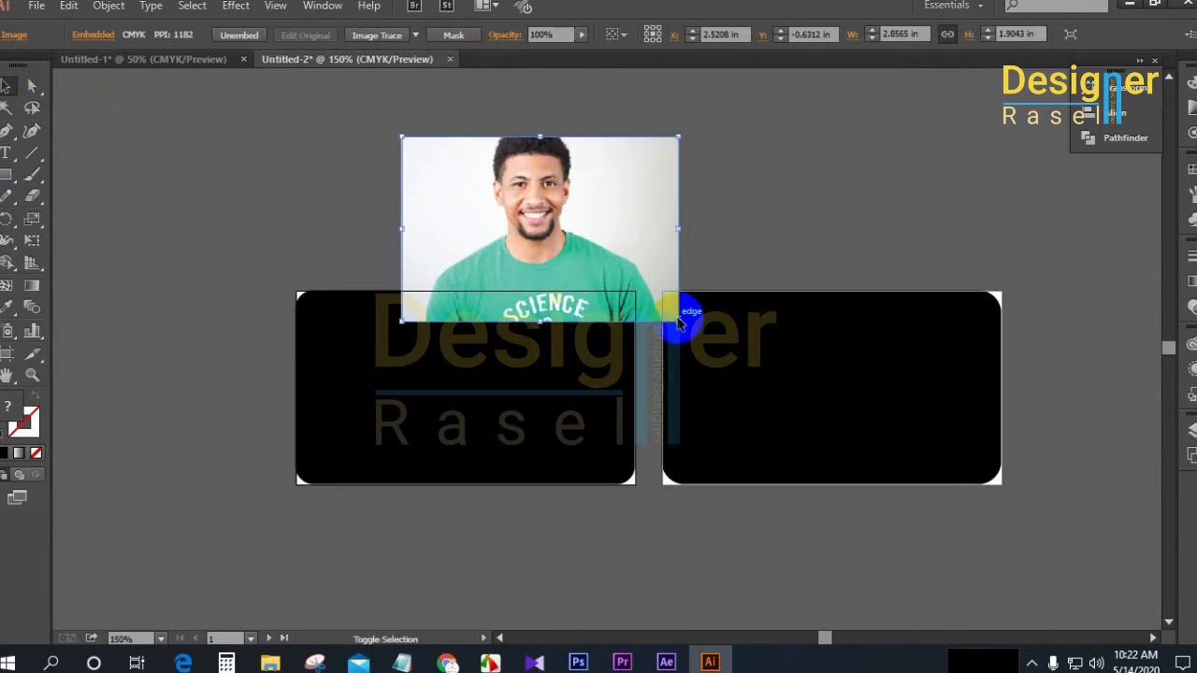
Move the man's photo off the black cards onto the empty canvas above them
left_click_drag(547, 301, 513, 417)
left_click(770, 270)
left_click_drag(643, 366, 797, 138)
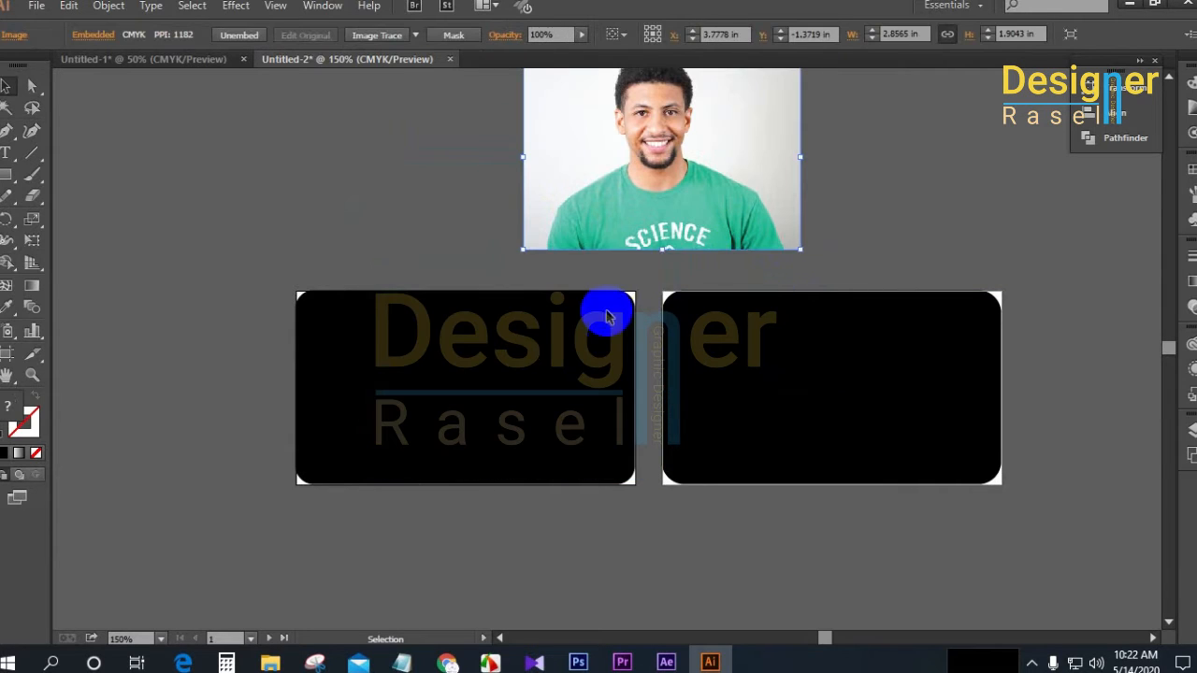
left_click_drag(592, 303, 605, 358)
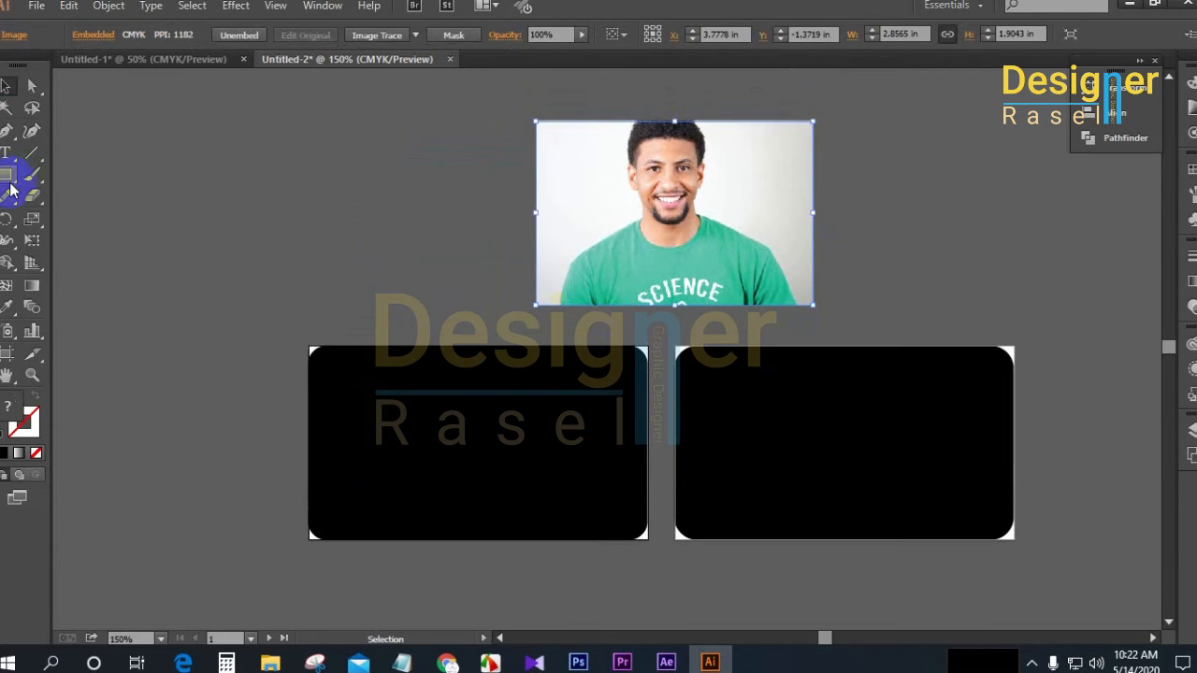
Create a polygon with 6 sides and a 0.6944 in radius on the canvas beside the photo
left_click_drag(7, 178, 138, 244)
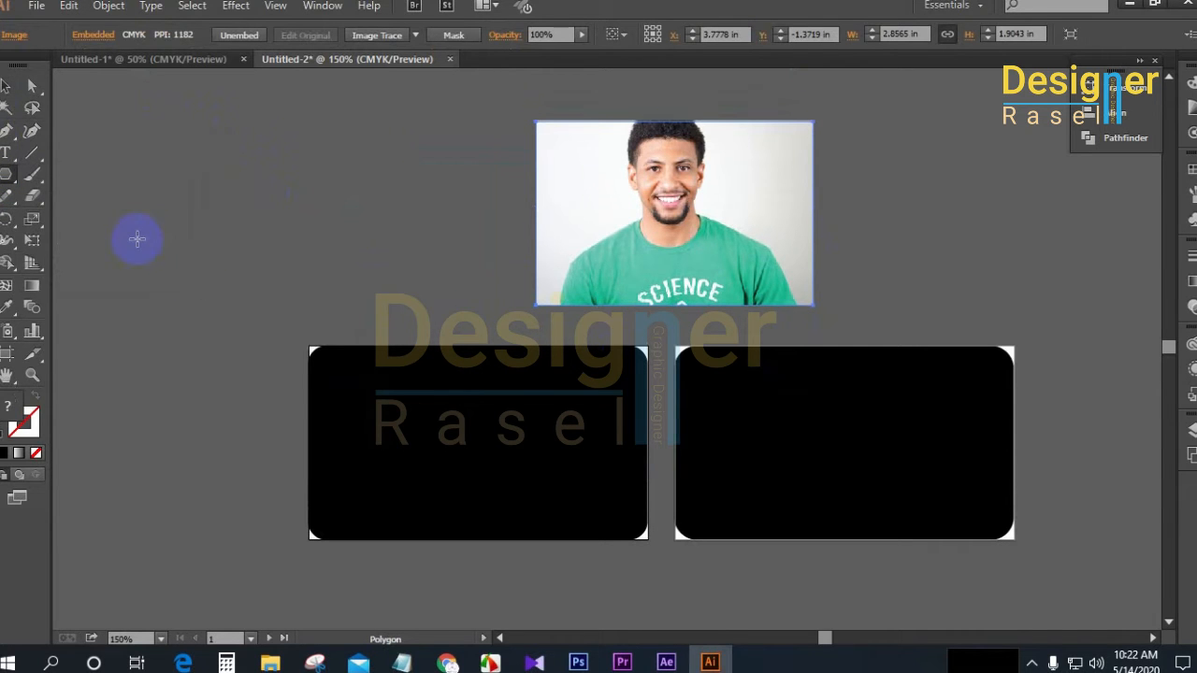
left_click(352, 265)
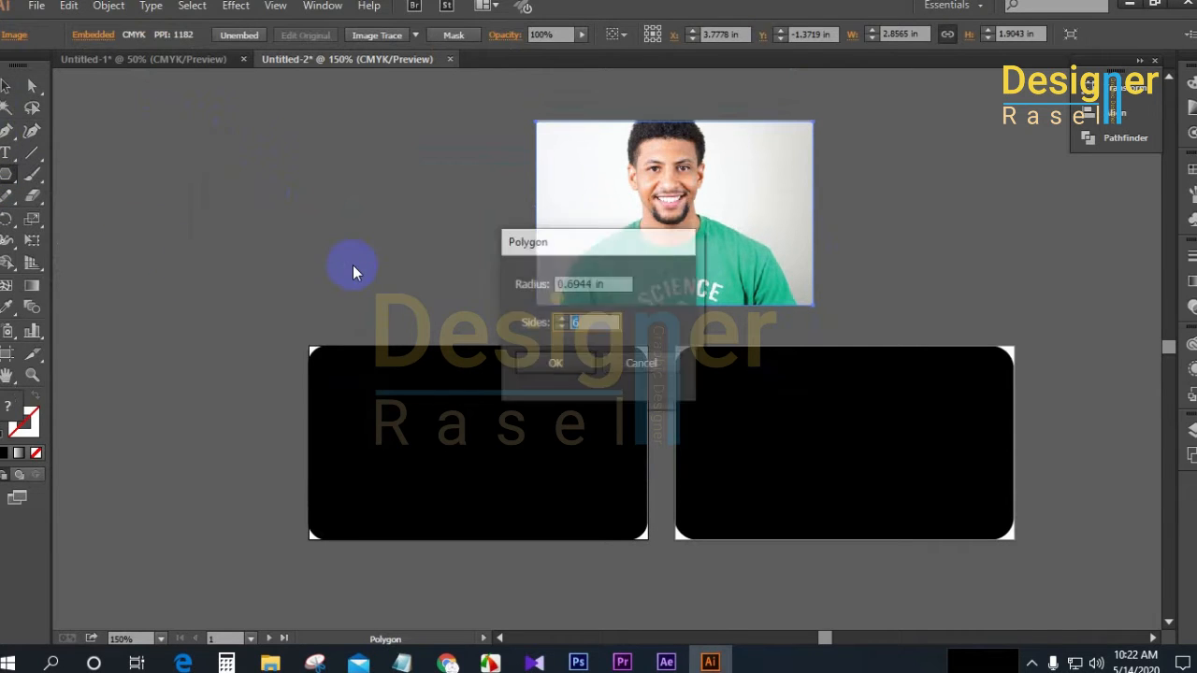
left_click(554, 365)
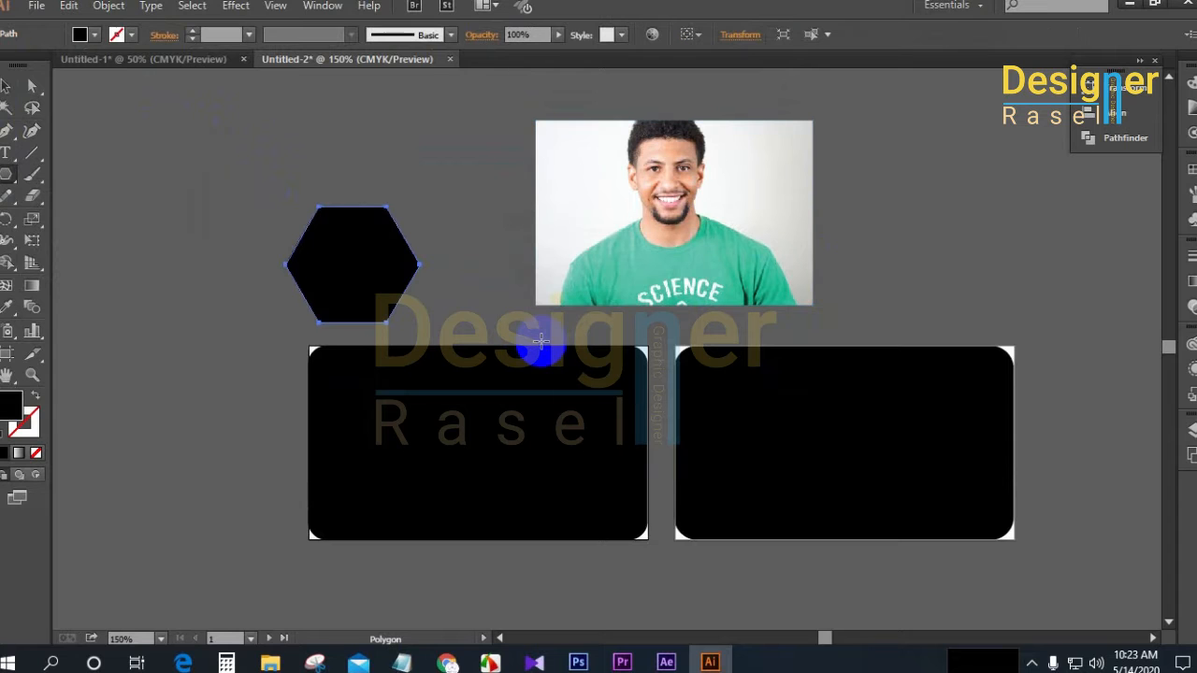
Fill the new hexagon with an orange swatch
left_click(5, 86)
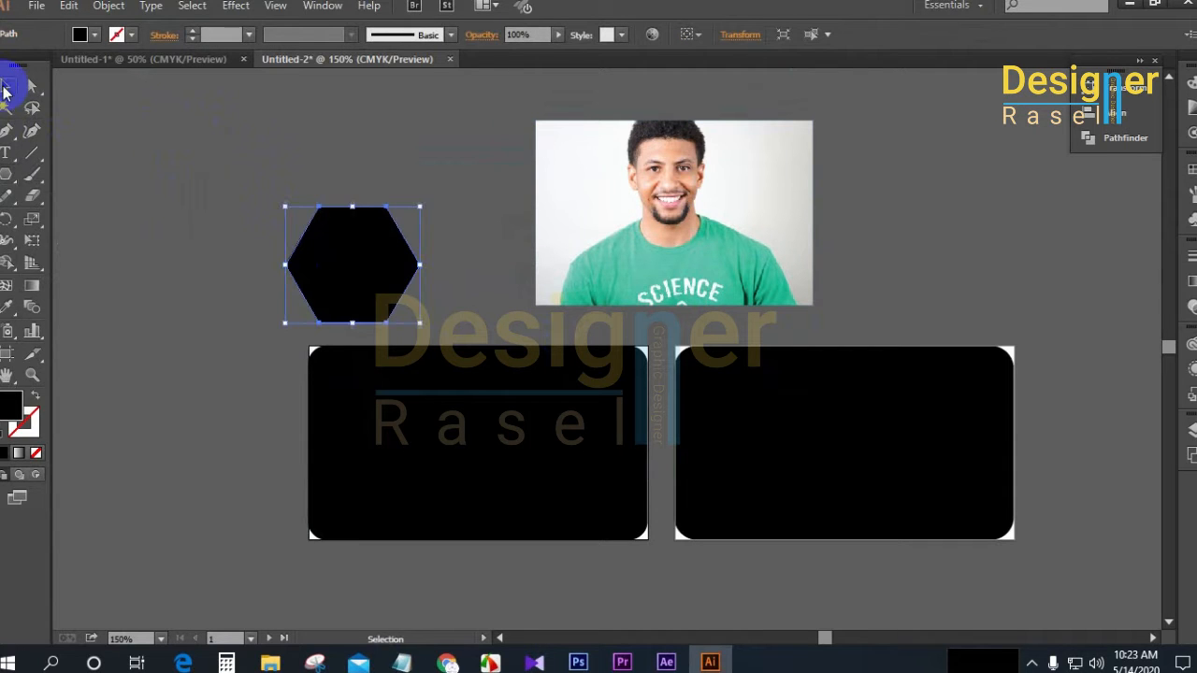
left_click(96, 35)
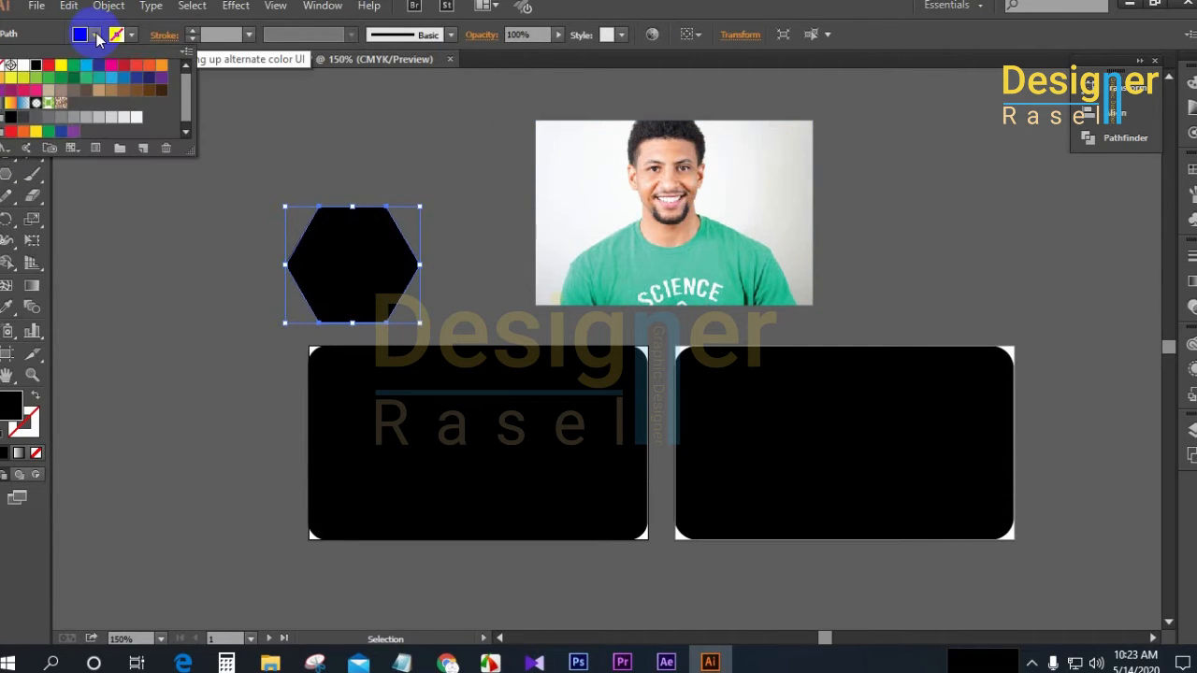
left_click(160, 70)
left_click(302, 140)
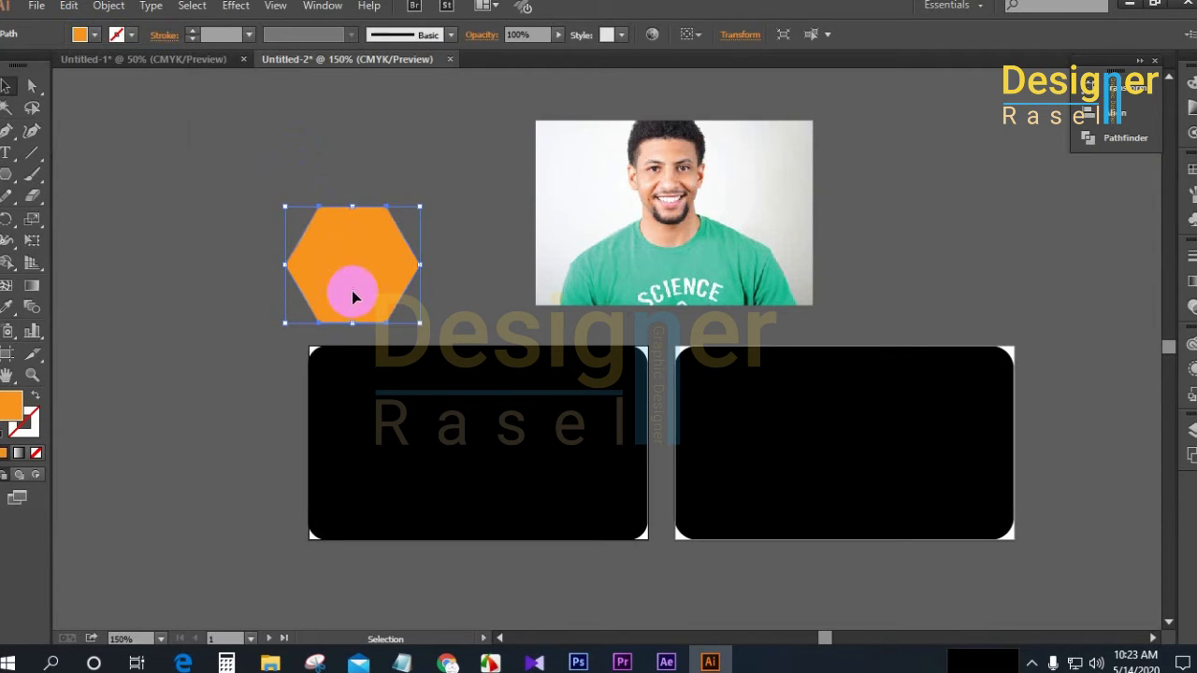
Move the orange hexagon onto the right half of the first card and enlarge it slightly from its centre
left_click(508, 229)
left_click_drag(367, 277, 569, 456)
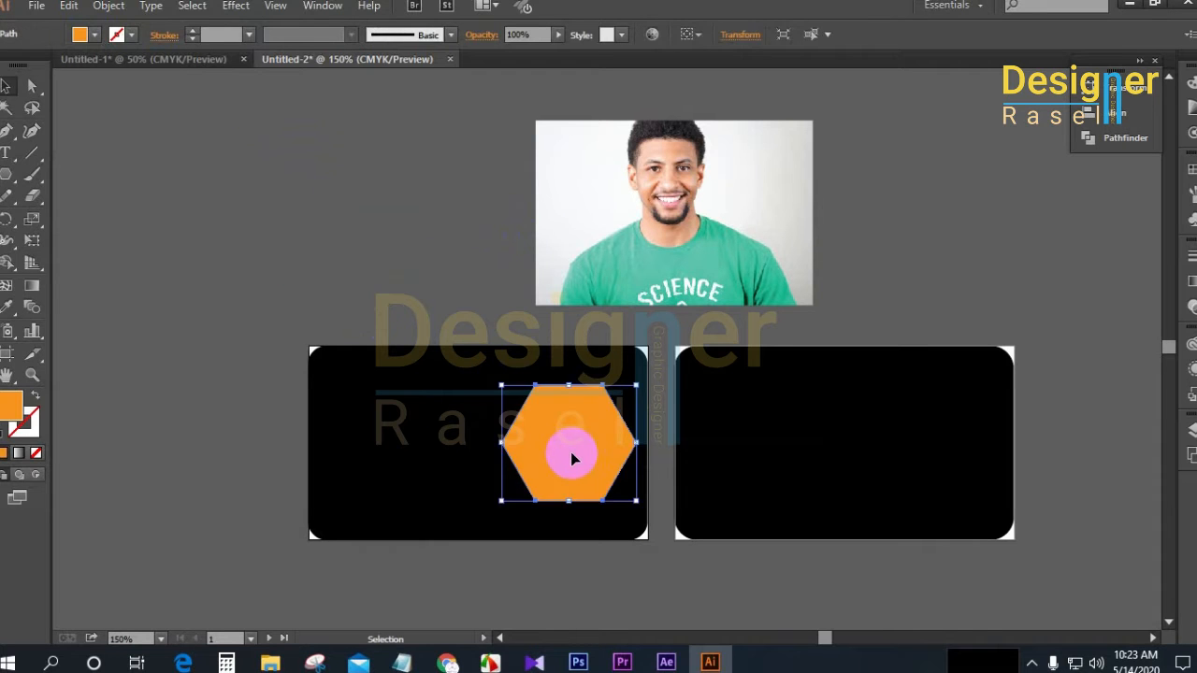
scroll(567, 454, "down", 3)
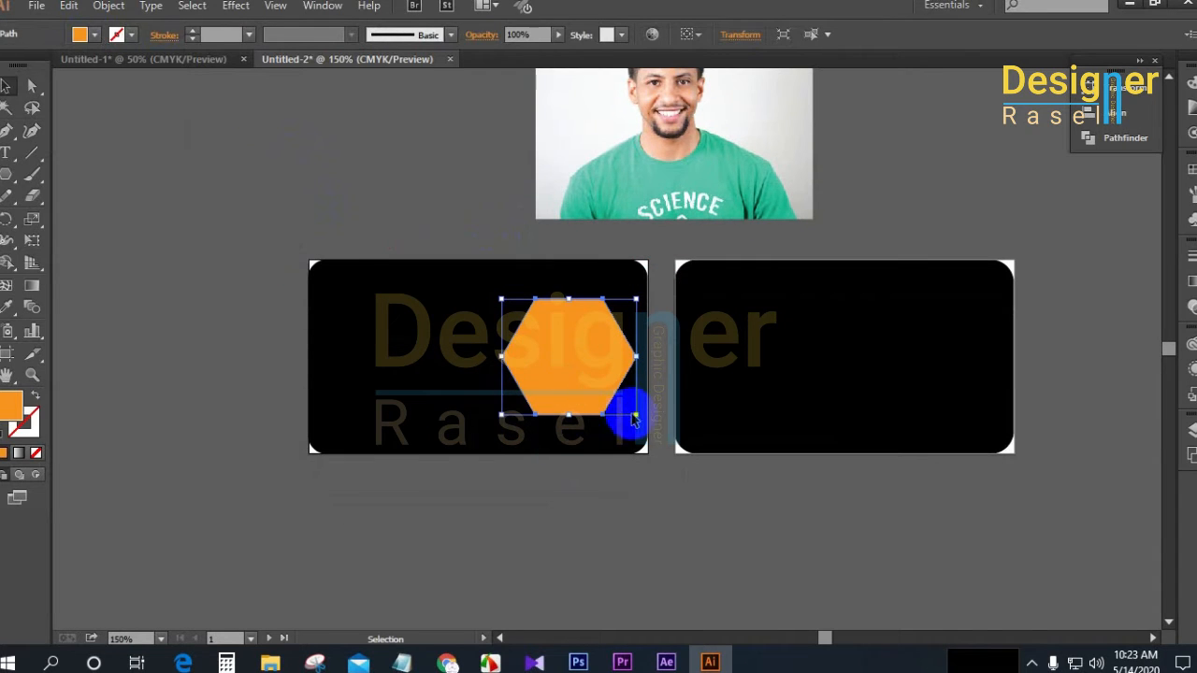
left_click_drag(635, 413, 646, 425)
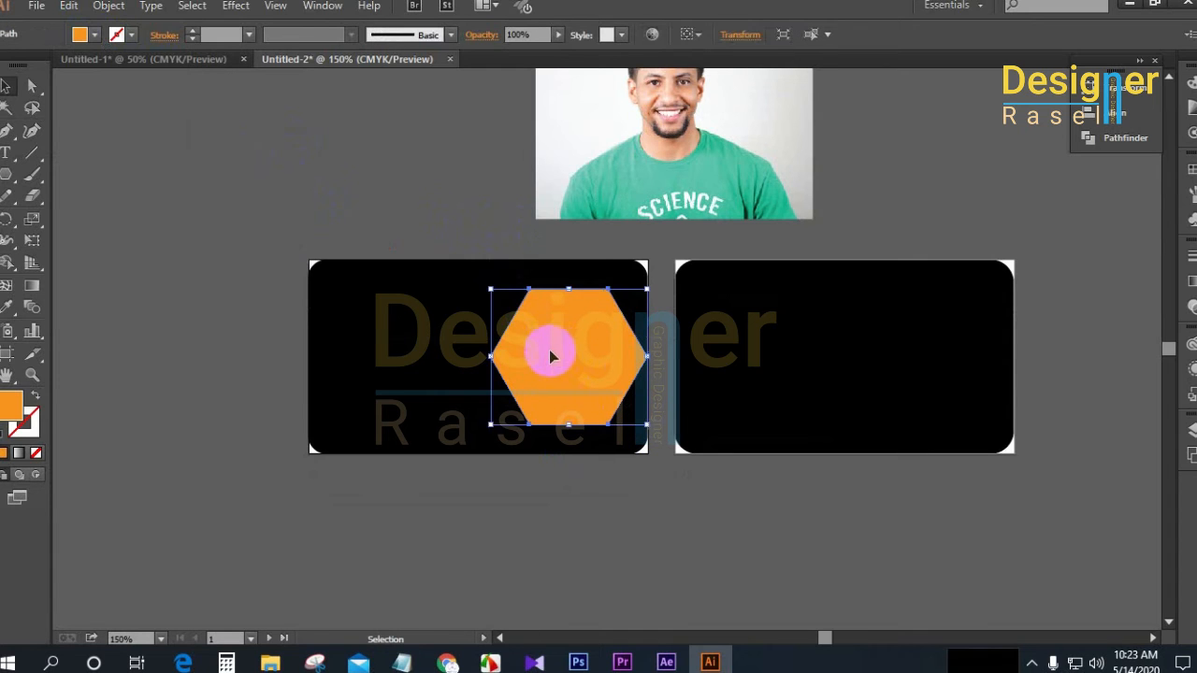
Copy the orange hexagon, paste it in place, and enlarge the copy from its centre to the card's full height
left_click(68, 5)
left_click(98, 93)
left_click(68, 6)
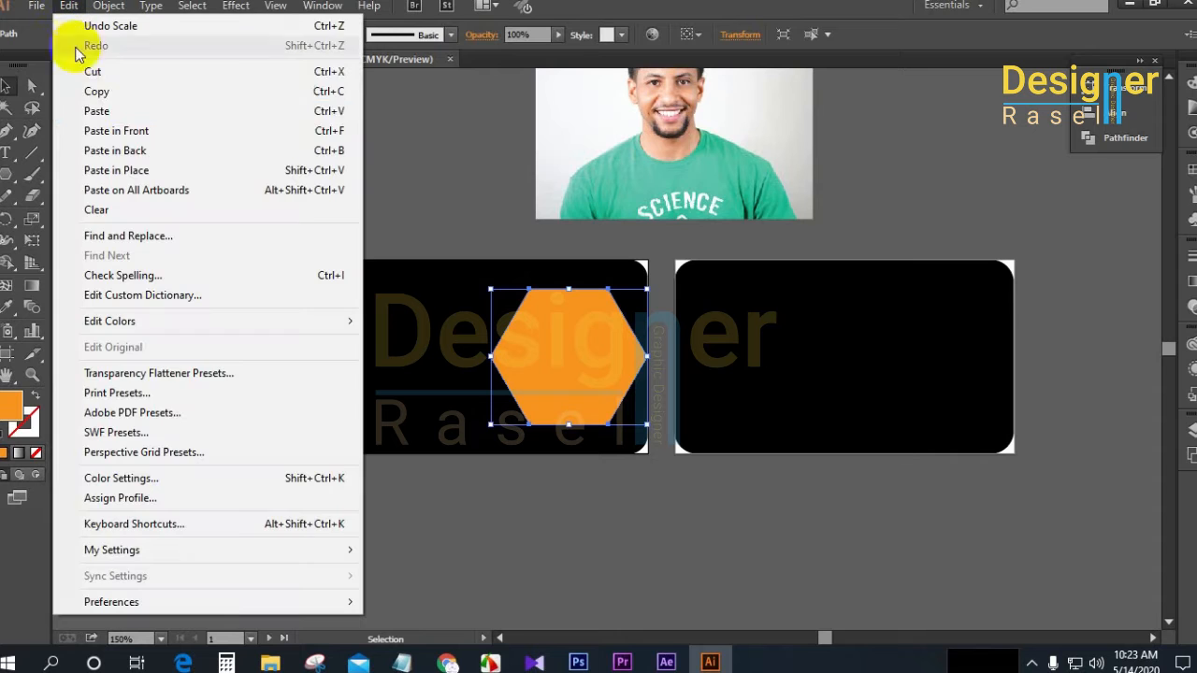
left_click(115, 170)
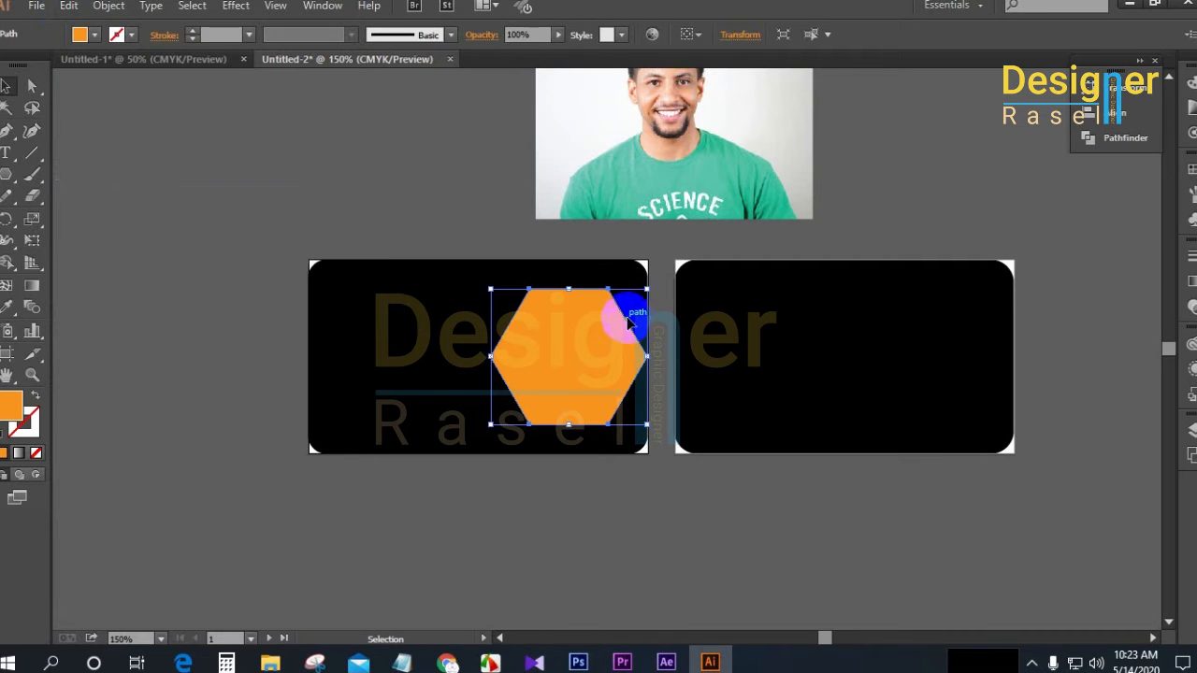
left_click_drag(645, 426, 679, 460)
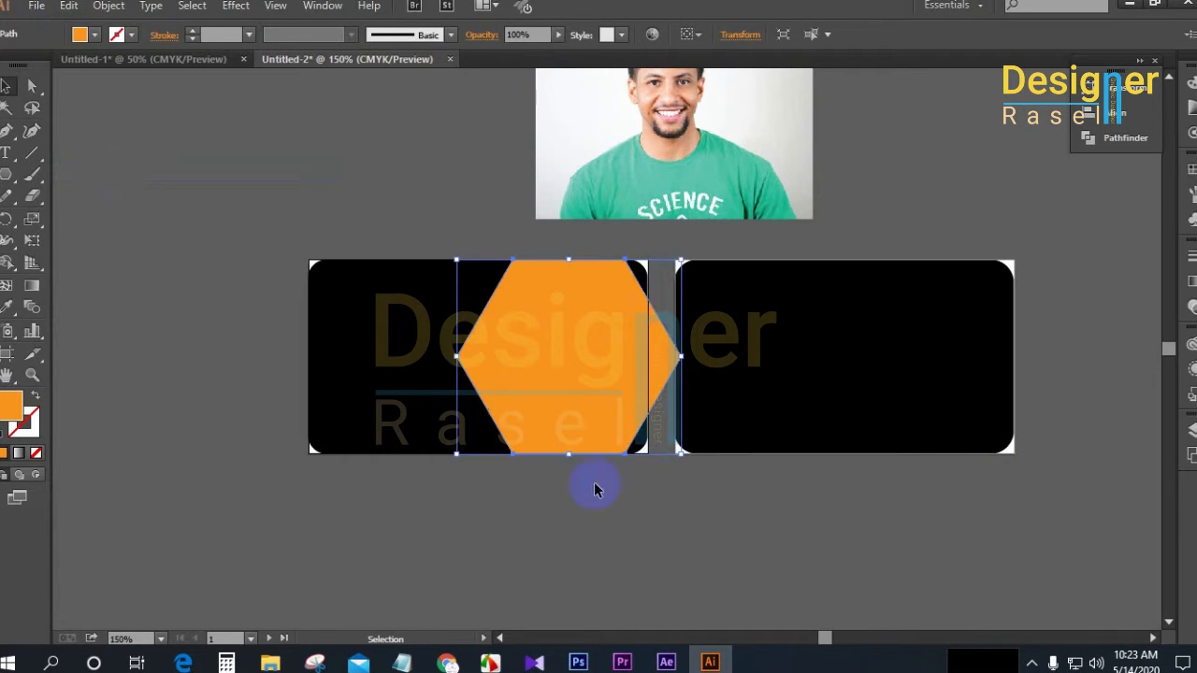
Recolor the larger hexagon with the lighter red-orange f97e4e
left_click(95, 35)
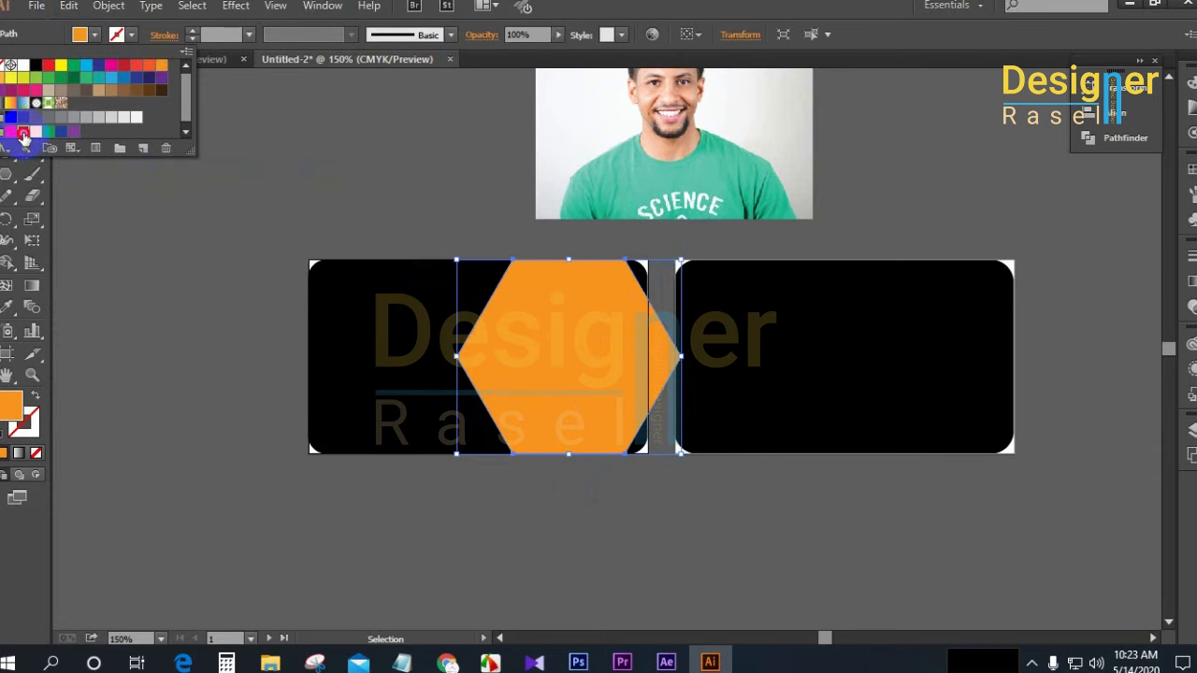
left_click(24, 132)
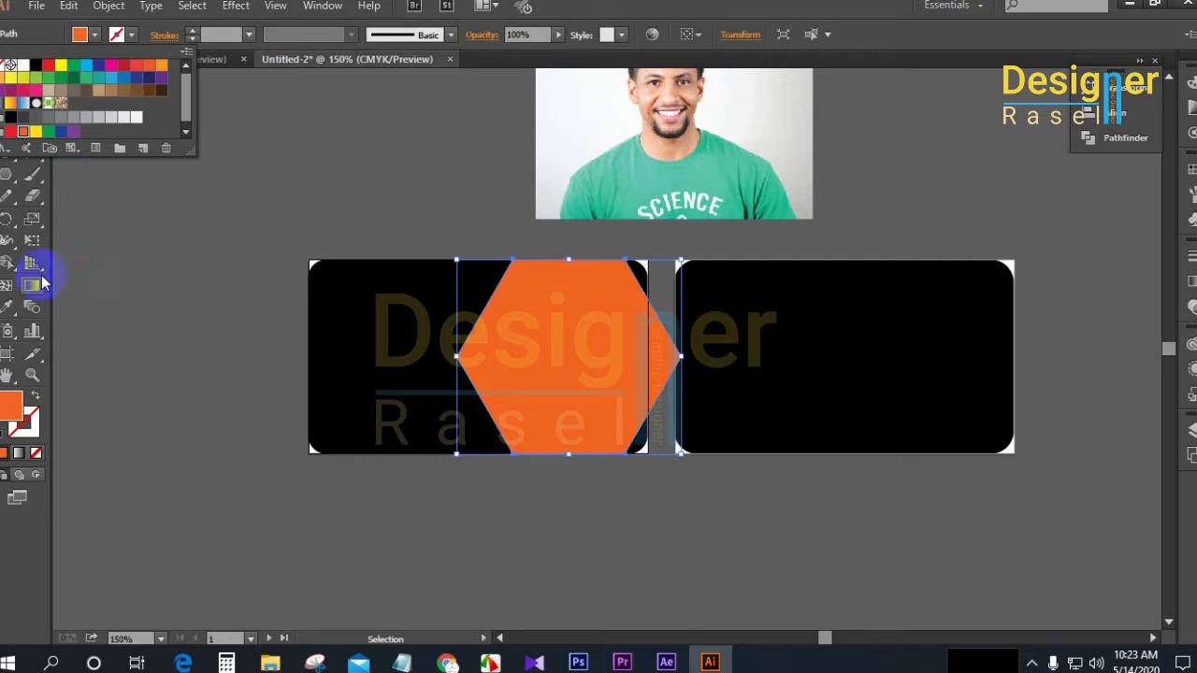
double_click(10, 404)
left_click(494, 227)
left_click_drag(503, 211, 520, 210)
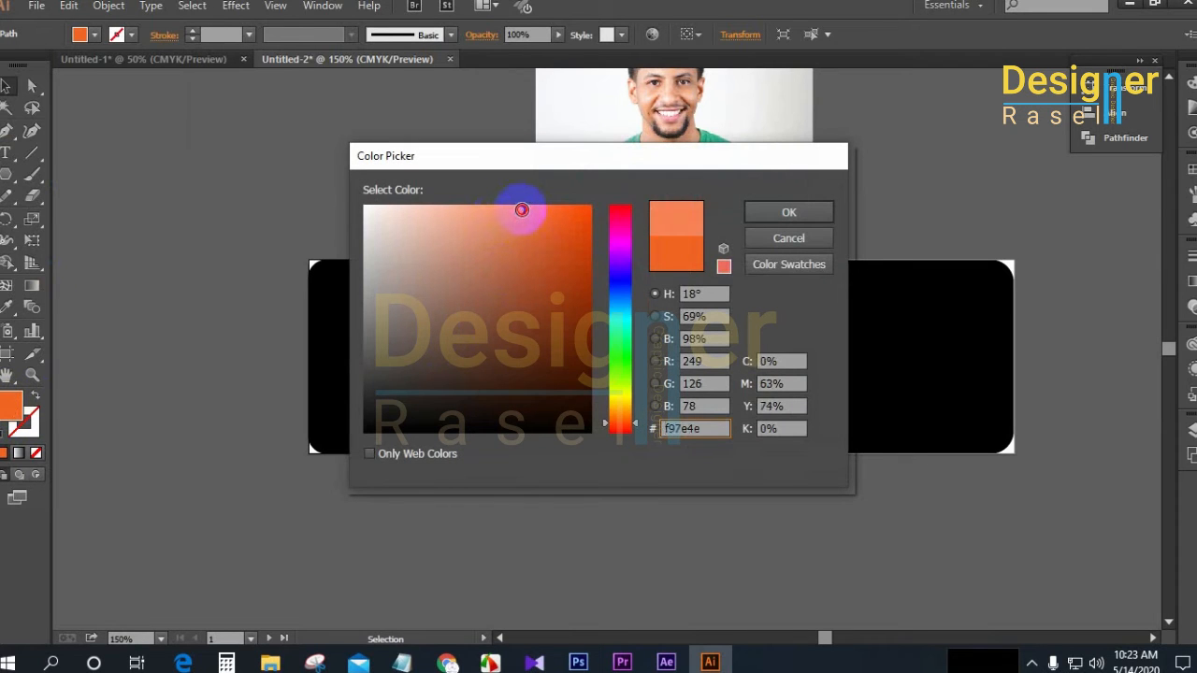
left_click(763, 214)
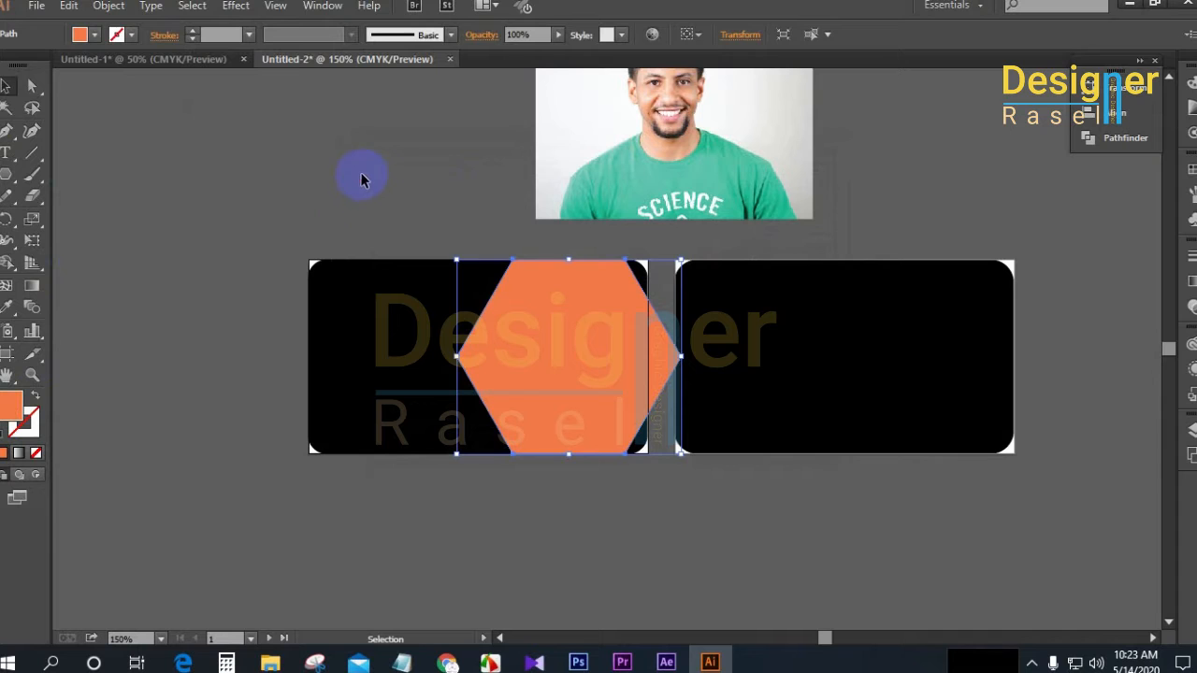
Move the larger hexagon right across the gap between the cards and the smaller orange hexagon left into the first card
left_click(363, 178)
left_click_drag(615, 350, 642, 350)
left_click_drag(544, 339, 615, 340)
double_click(520, 358)
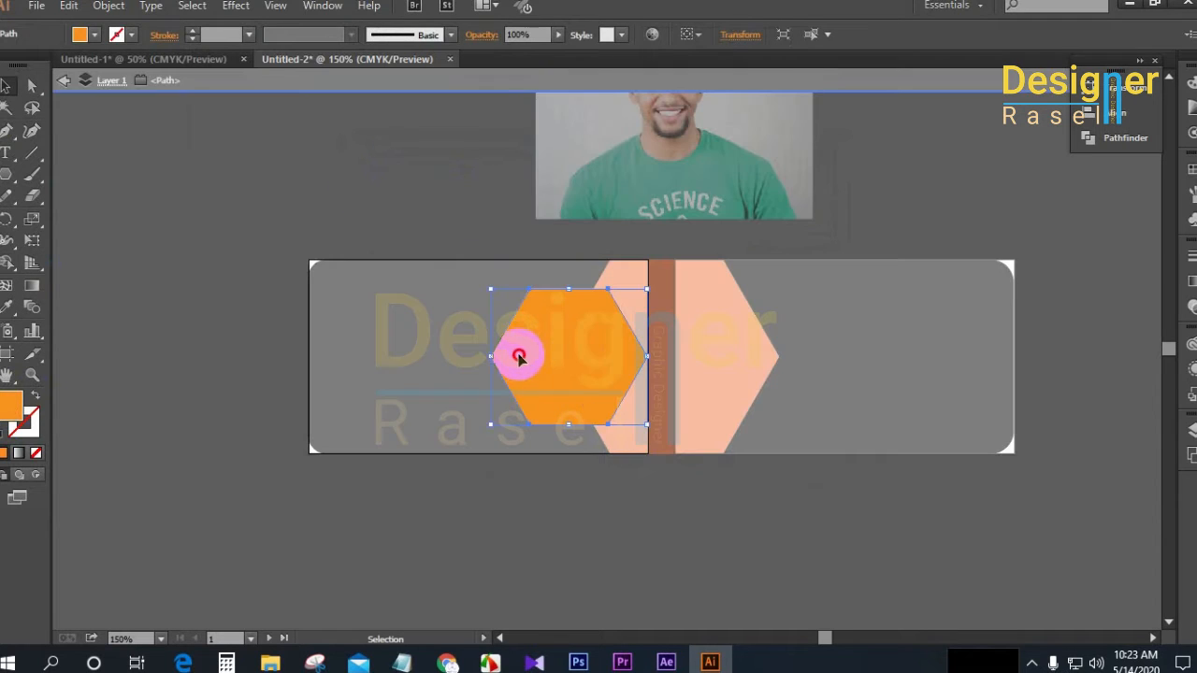
left_click(60, 79)
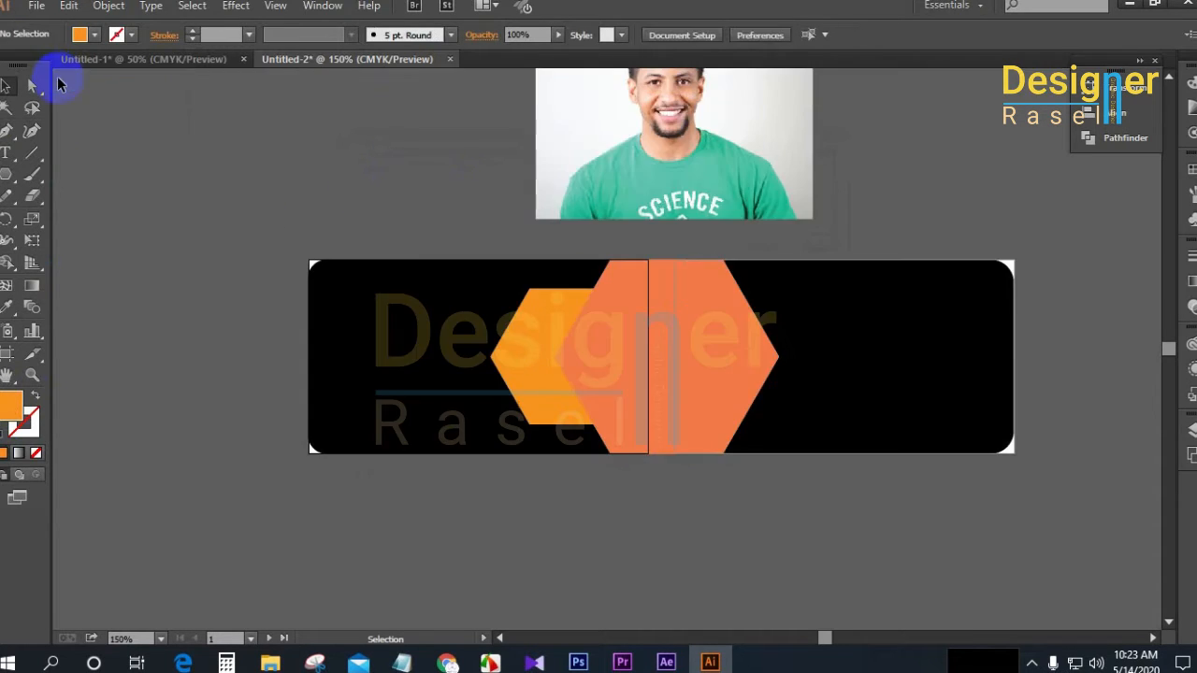
left_click_drag(507, 360, 466, 352)
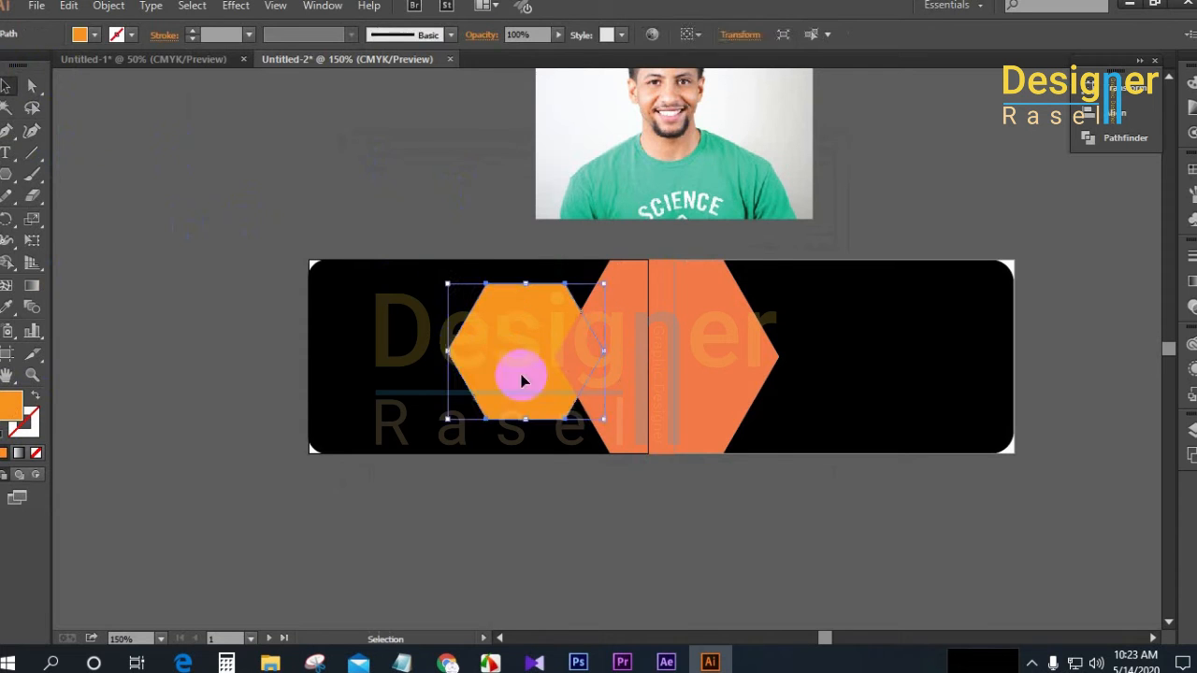
Shift the larger hexagon back left and tuck the smaller one behind it, leaving a thin orange band on its left side
left_click(669, 413)
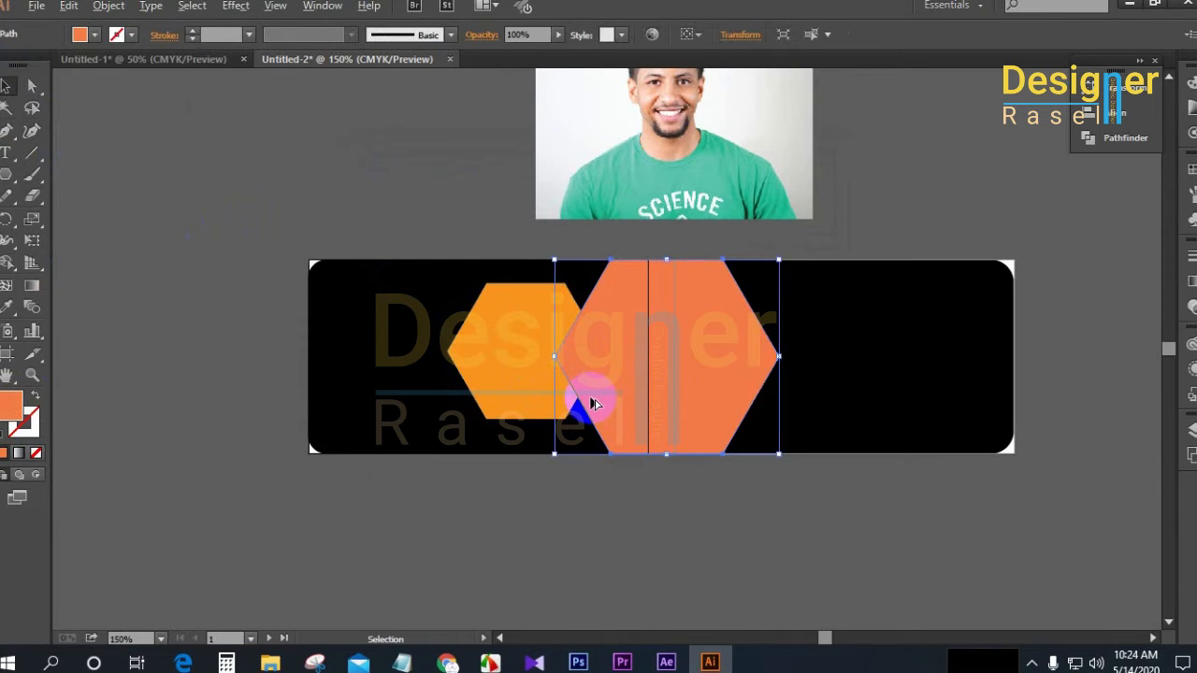
scroll(591, 404, "up", 1)
left_click_drag(639, 377, 485, 374)
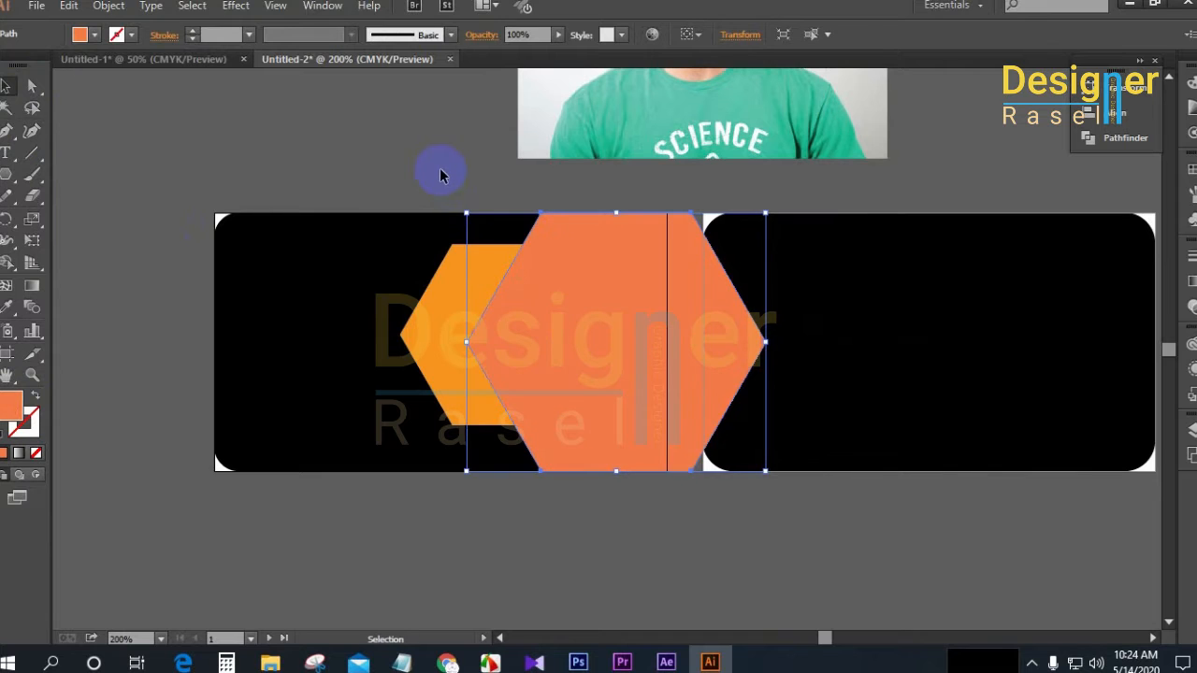
left_click(456, 317)
left_click_drag(453, 313, 541, 318)
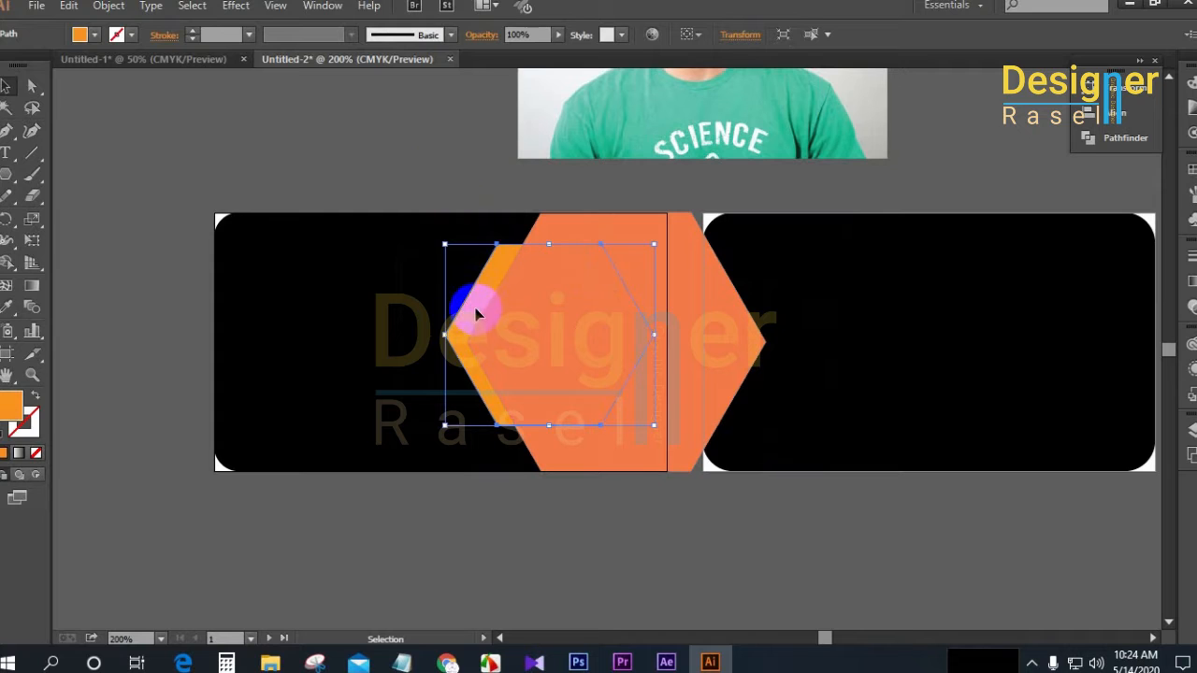
Centre the smaller orange hexagon on the artboard in both directions and slide it right, partly behind the larger hexagon
left_click(1103, 114)
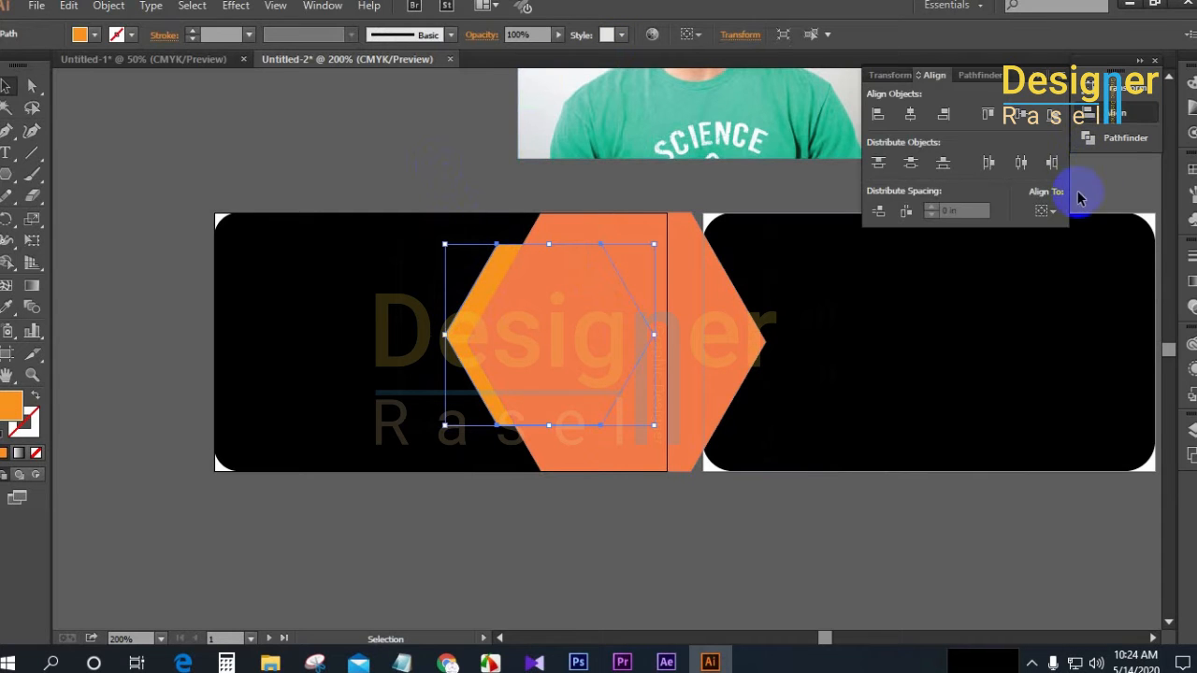
left_click(1062, 215)
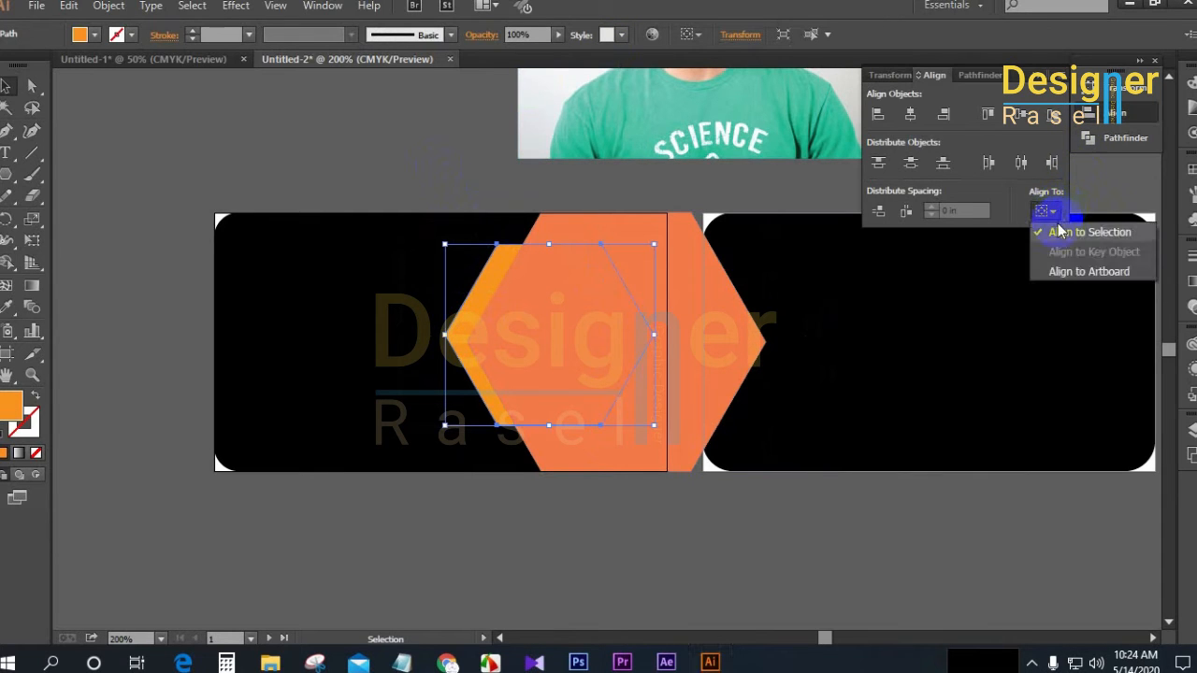
left_click(1069, 273)
left_click(910, 114)
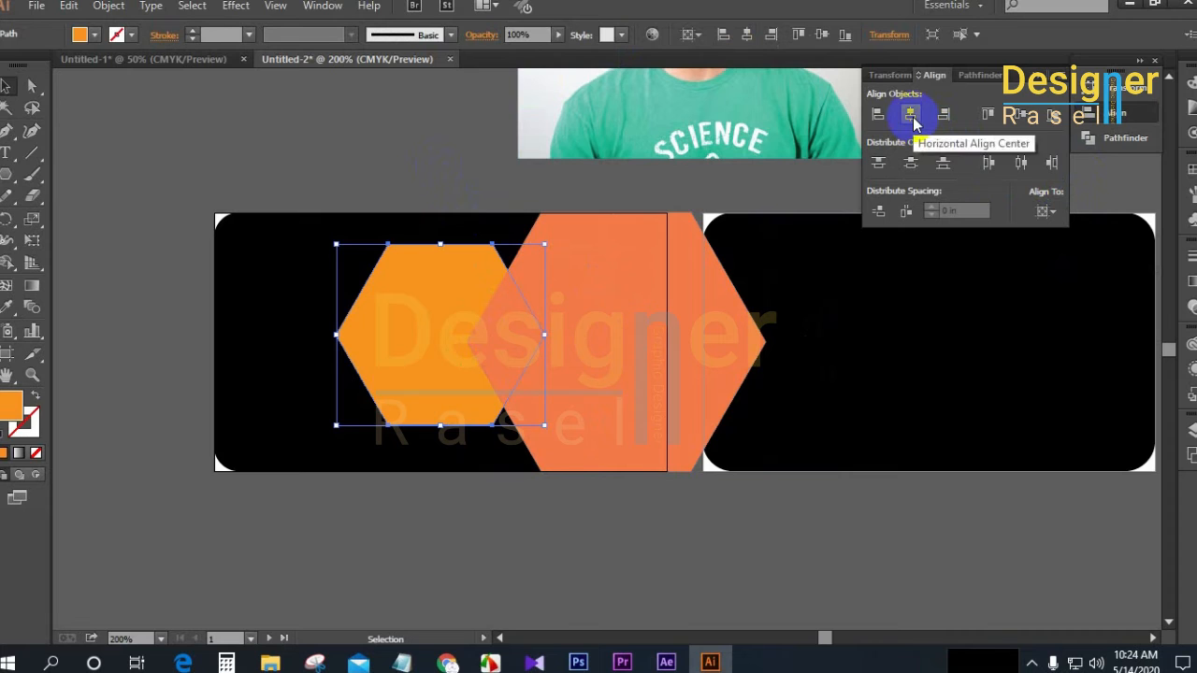
left_click(1018, 114)
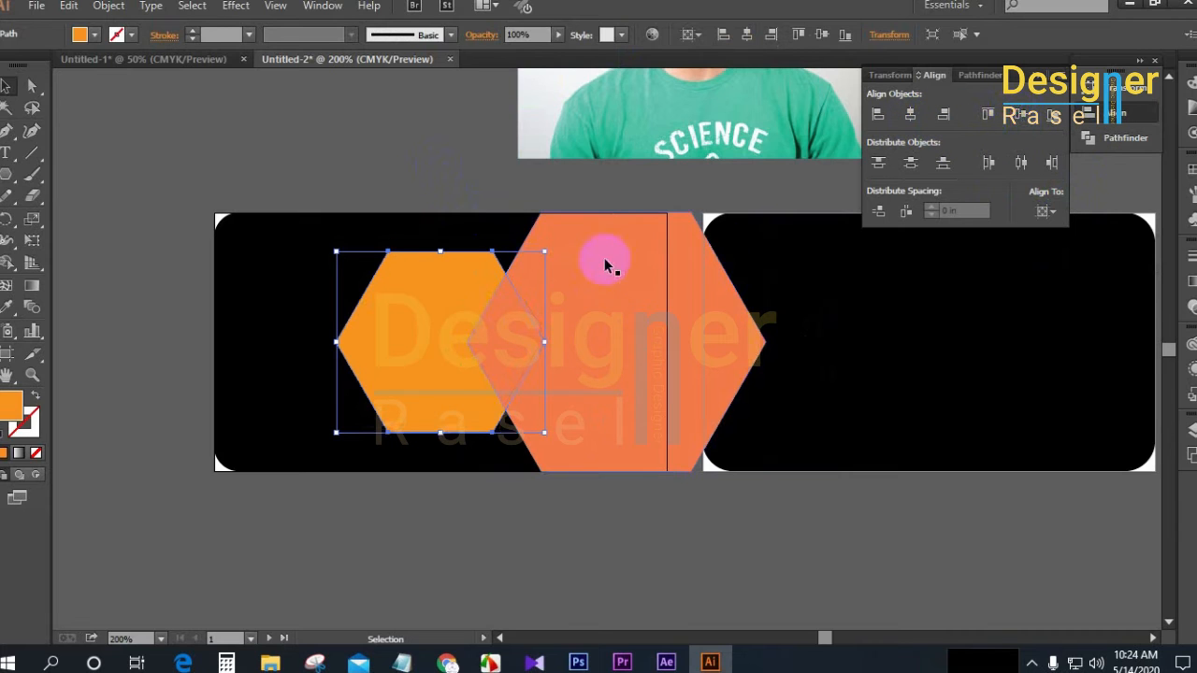
left_click_drag(427, 326, 523, 333)
left_click(392, 118)
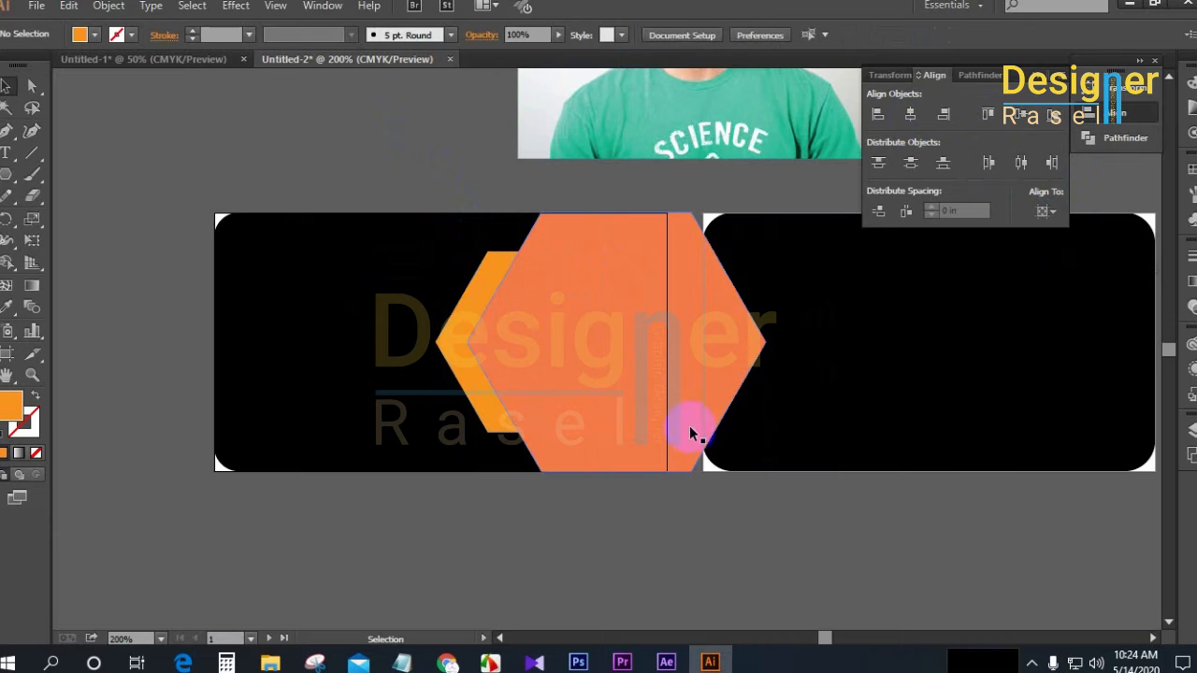
Recolor the larger hexagon with a light yellow-orange swatch
left_click(608, 406)
left_click(94, 34)
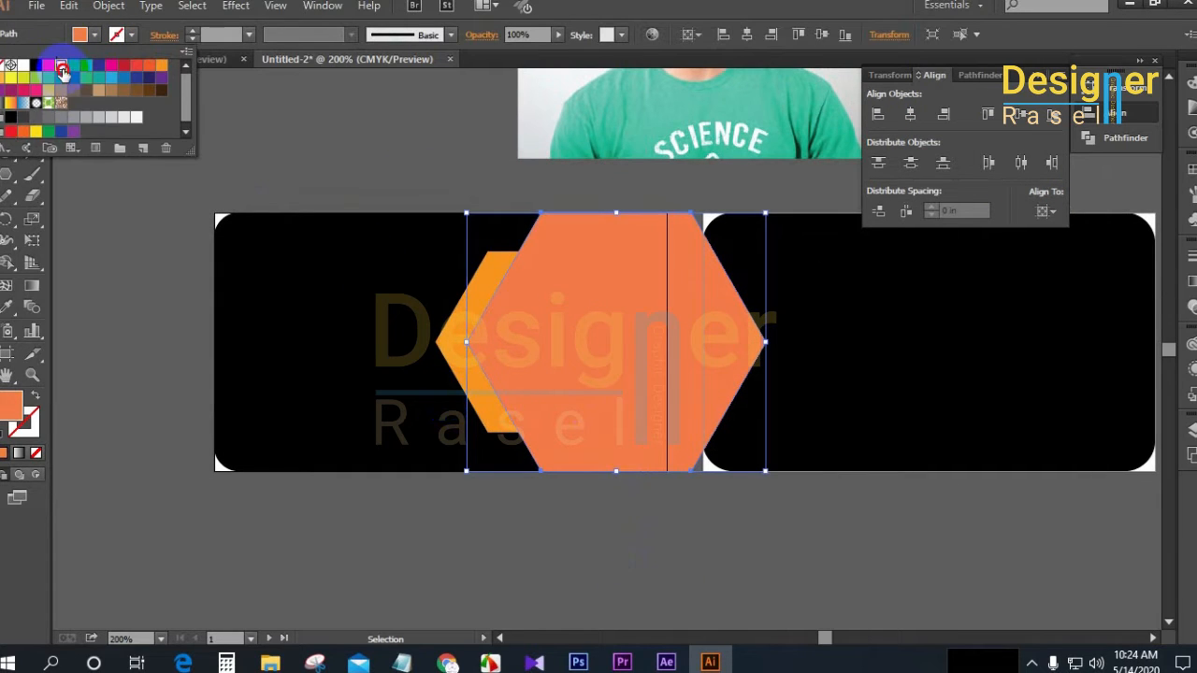
left_click(325, 161)
left_click(94, 34)
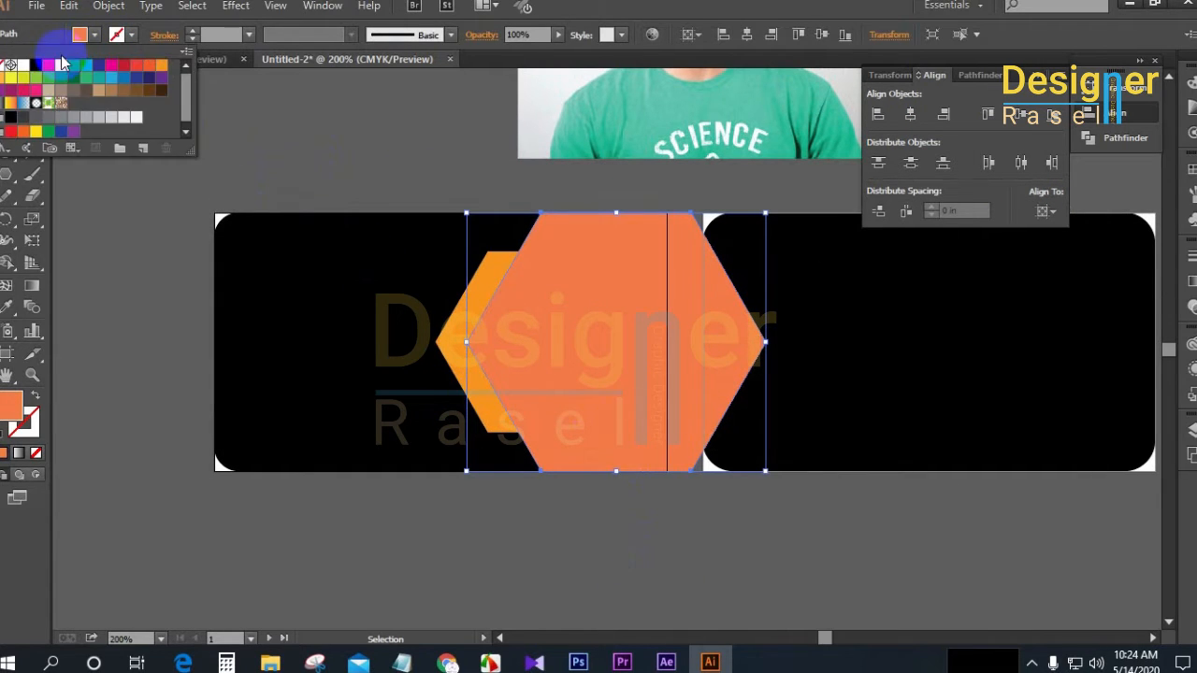
left_click(60, 66)
left_click(151, 69)
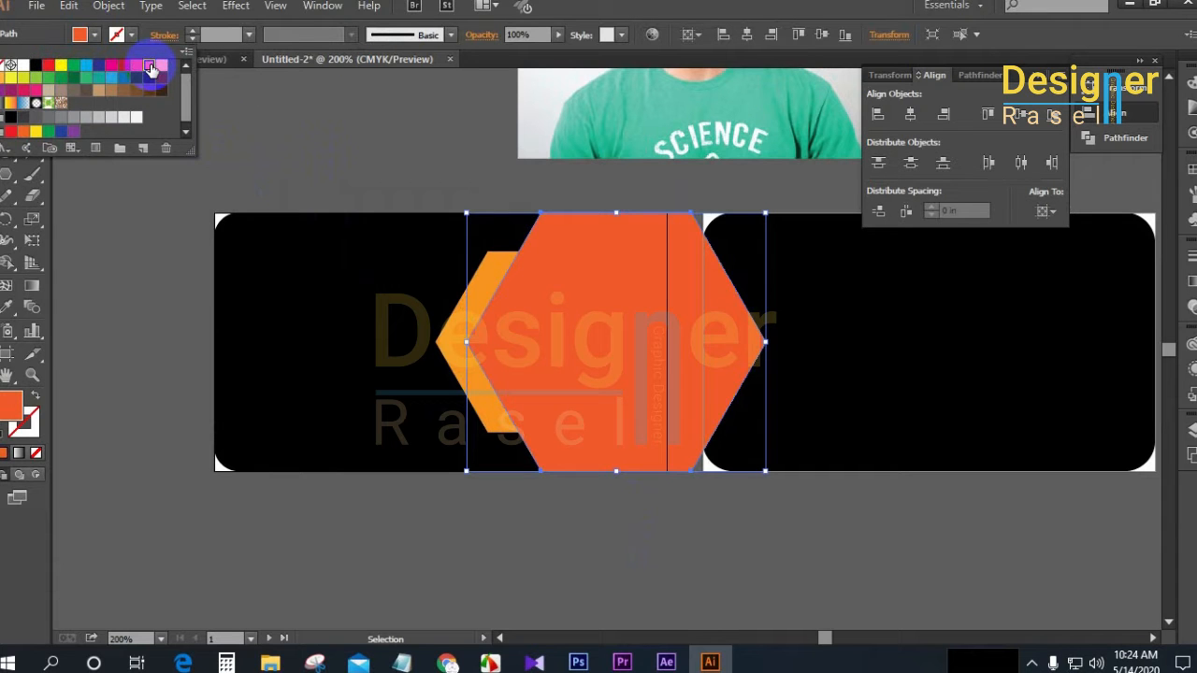
left_click(17, 91)
left_click(268, 117)
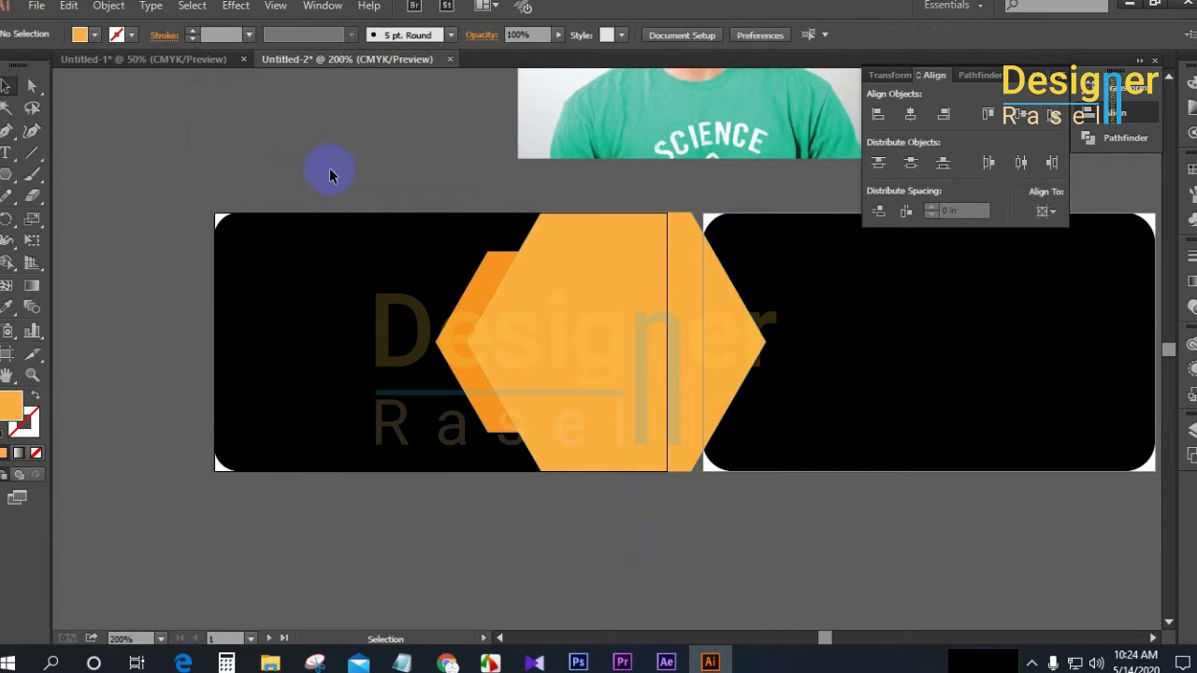
Duplicate the light orange hexagon and place the copy over the portrait photo above the cards
scroll(353, 219, "up", 2)
key("super")
key("super")
scroll(359, 230, "down", 1)
left_click_drag(596, 422, 642, 477)
left_click(1037, 77)
left_click_drag(608, 414, 925, 230)
left_click_drag(907, 375, 753, 464)
left_click_drag(755, 342, 491, 302)
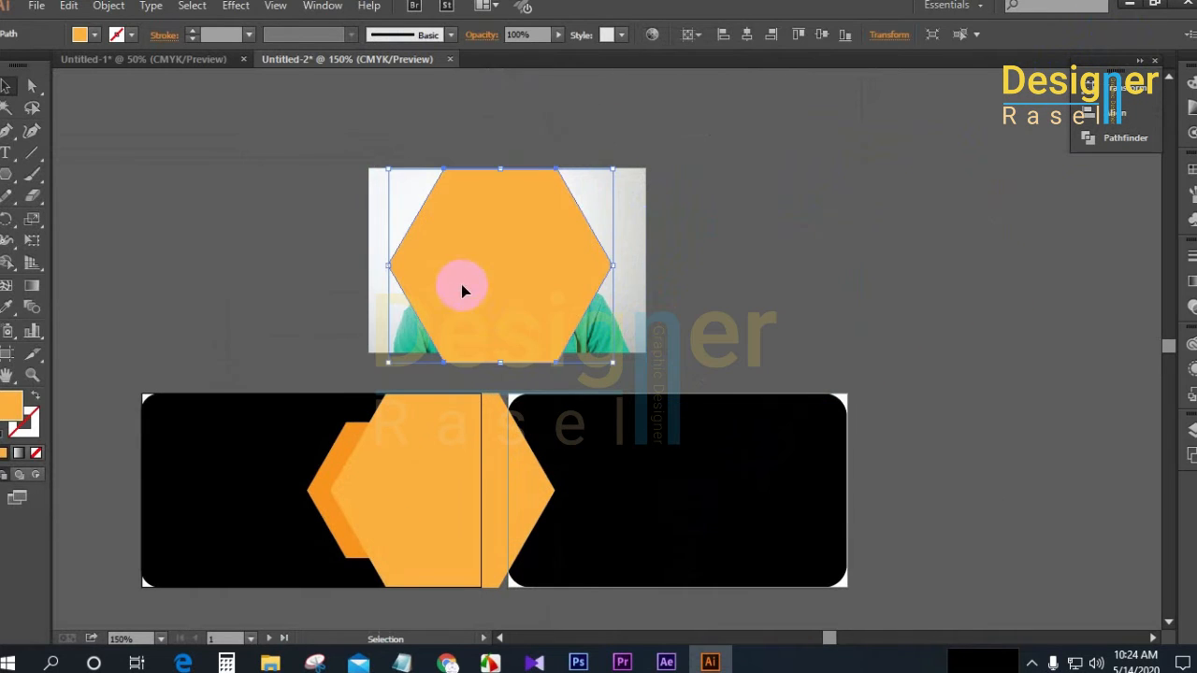
Align the hexagon copy and the portrait photo on their centres and enlarge the photo to the hexagon's full height
scroll(447, 275, "up", 1)
left_click(697, 335)
left_click(443, 249, "shift")
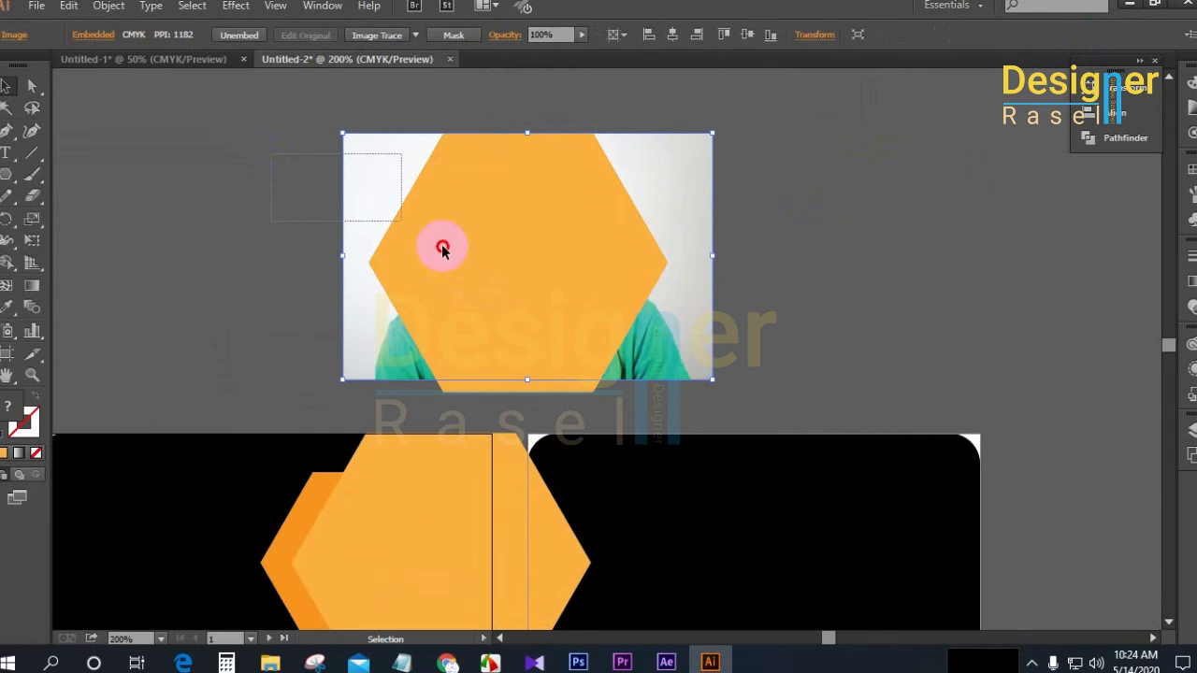
left_click(1104, 112)
left_click(912, 114)
left_click(1017, 116)
left_click(801, 197)
left_click(701, 328)
left_click_drag(713, 387, 716, 390)
left_click(831, 337)
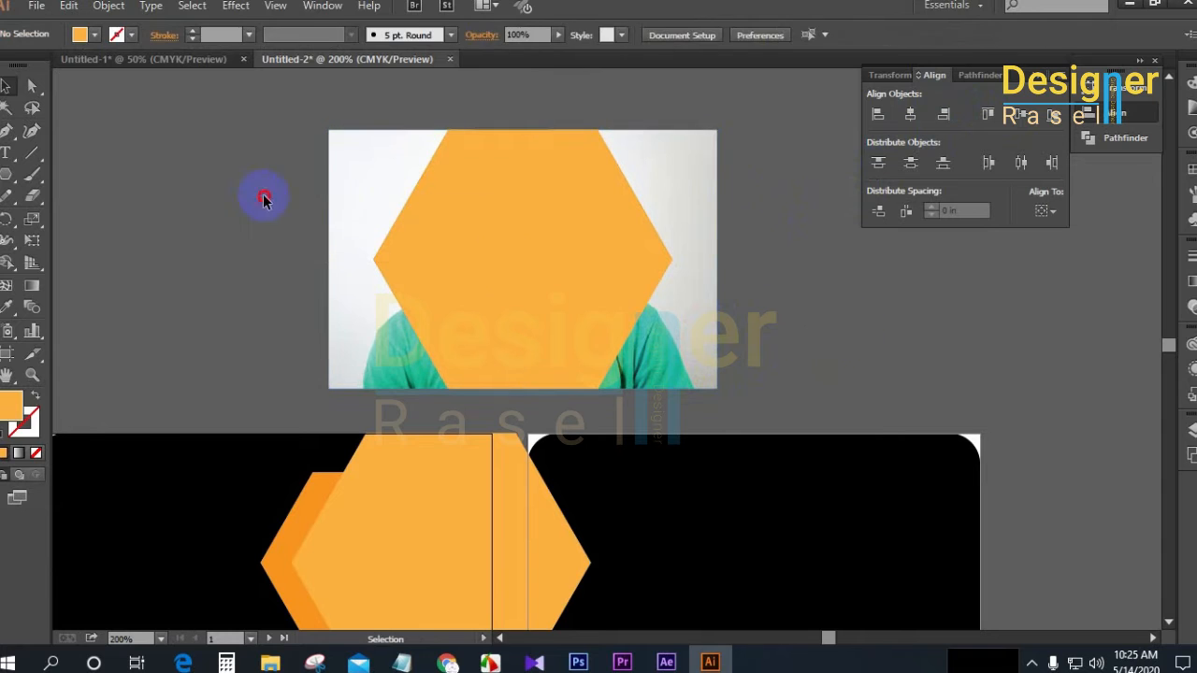
Clip the portrait photo to the hexagon copy with a clipping mask
left_click_drag(251, 201, 496, 229)
right_click(508, 227)
left_click(582, 331)
left_click(794, 302)
Move the hexagonal photo onto the first card over the light orange hexagon, leaving a thin band on its left side
scroll(708, 280, "down", 1)
scroll(707, 280, "down", 1)
left_click_drag(690, 428, 866, 397)
left_click(696, 389)
left_click_drag(737, 188, 658, 432)
scroll(658, 432, "up", 1)
left_click(583, 367)
left_click(680, 213)
left_click_drag(712, 405, 708, 398)
left_click(675, 211)
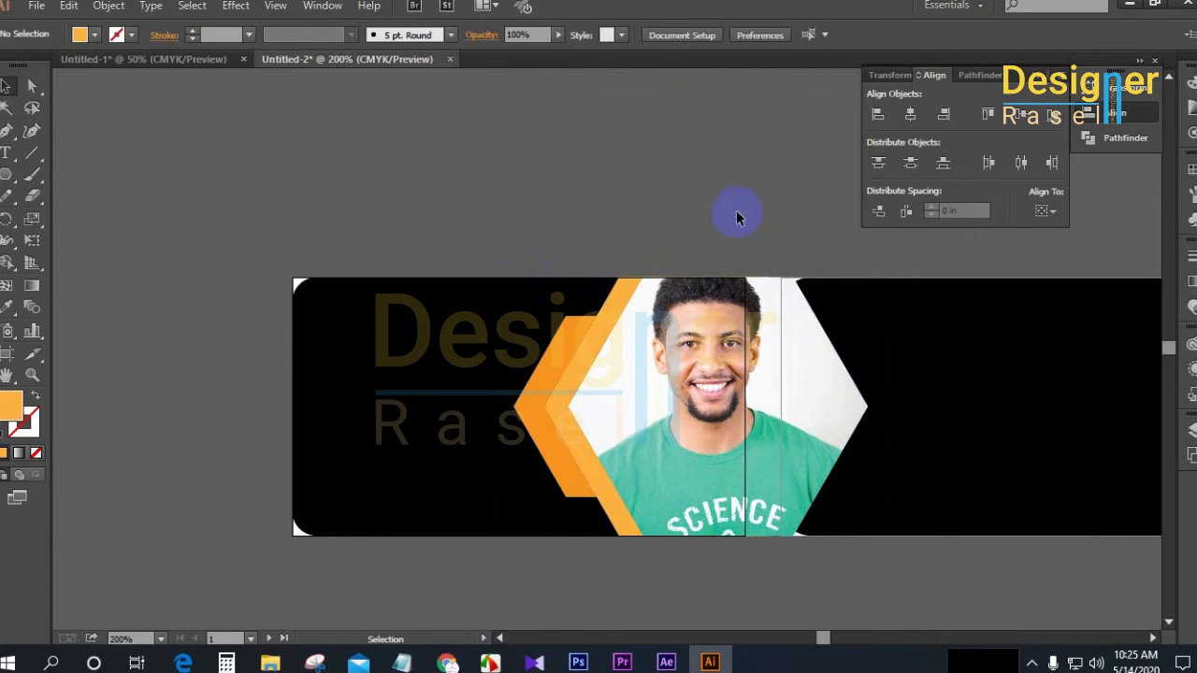
Duplicate the hexagonal photo with its light orange hexagon and place the copy above the first card
left_click(659, 314)
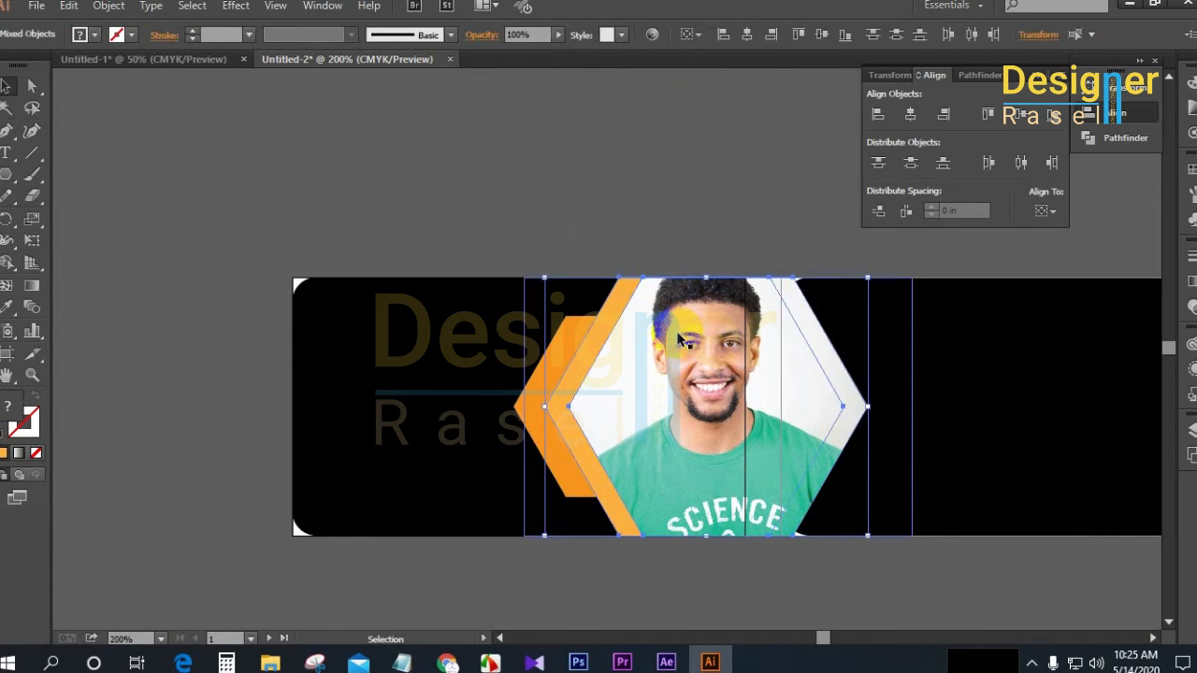
left_click_drag(687, 314, 689, 166)
key("ctrl+z")
left_click_drag(721, 334, 686, 193)
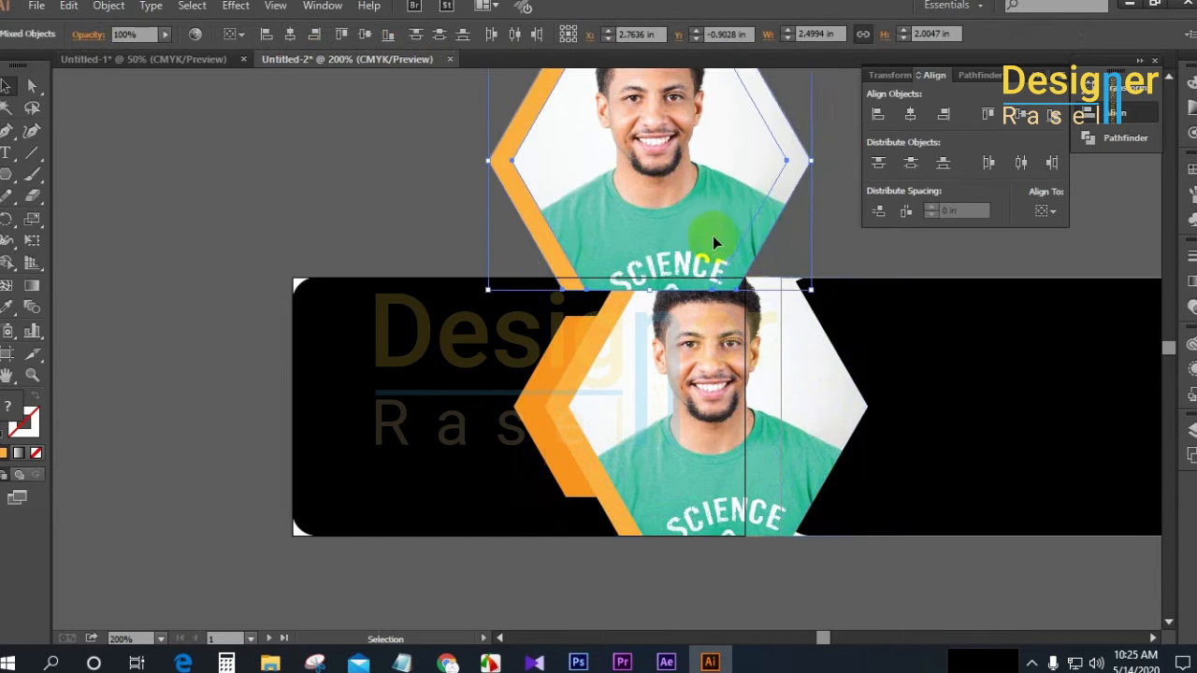
scroll(791, 307, "up", 2)
scroll(791, 307, "up", 2)
left_click_drag(724, 305, 675, 222)
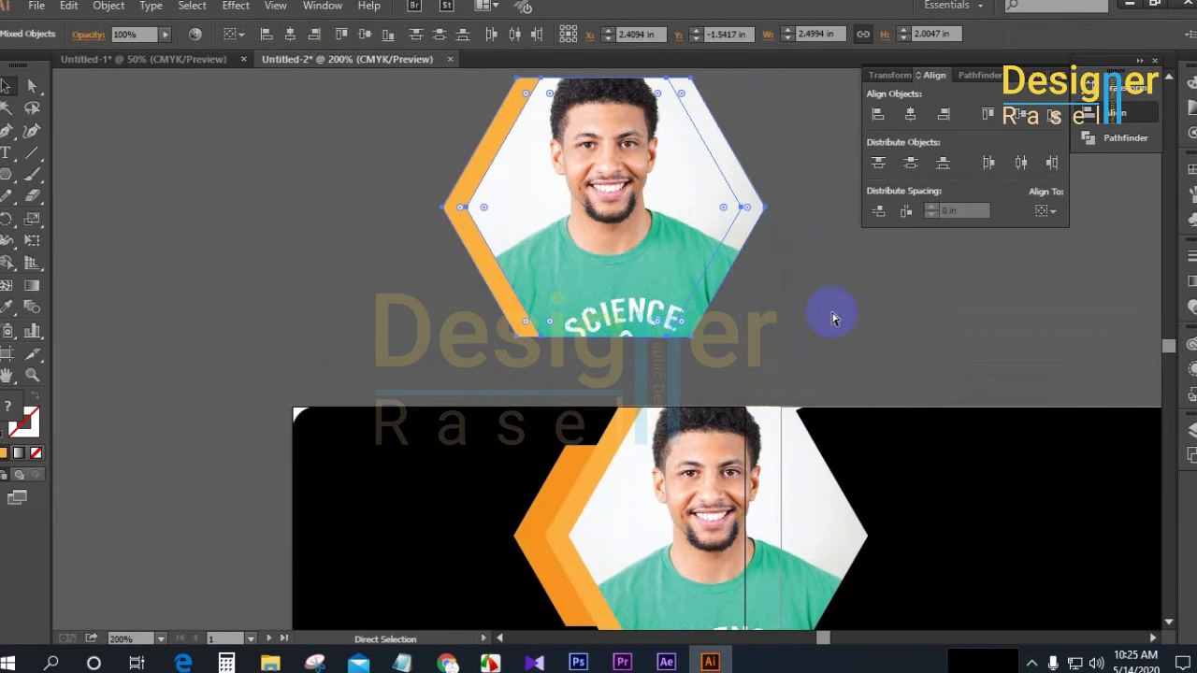
left_click(831, 318, "ctrl")
Group the hexagonal photo on the card with the light orange hexagon behind it
scroll(831, 318, "down", 3)
scroll(831, 313, "down", 2)
left_click(706, 353)
left_click(617, 309, "shift")
right_click(678, 324)
left_click(732, 406)
left_click(716, 243)
scroll(692, 281, "right", 2)
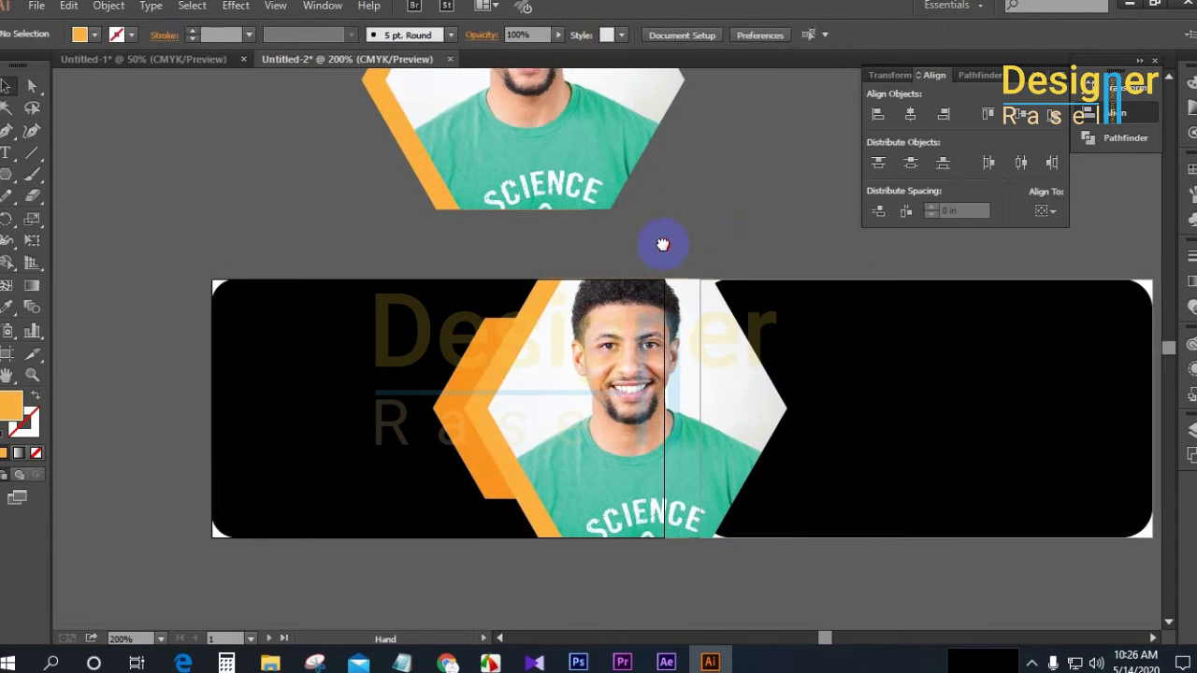
Draw a 3.5 in wide rectangle covering the first card and use it as a clipping mask for the hexagons and photo
left_click_drag(7, 174, 84, 173)
left_click_drag(211, 279, 663, 539)
left_click(6, 86)
left_click_drag(367, 260, 598, 440)
right_click(548, 375)
left_click(598, 479)
left_click(358, 214)
Lock the clipped hexagon and photo artwork on the first card
left_click(534, 376)
left_click(119, 234)
left_click(500, 524)
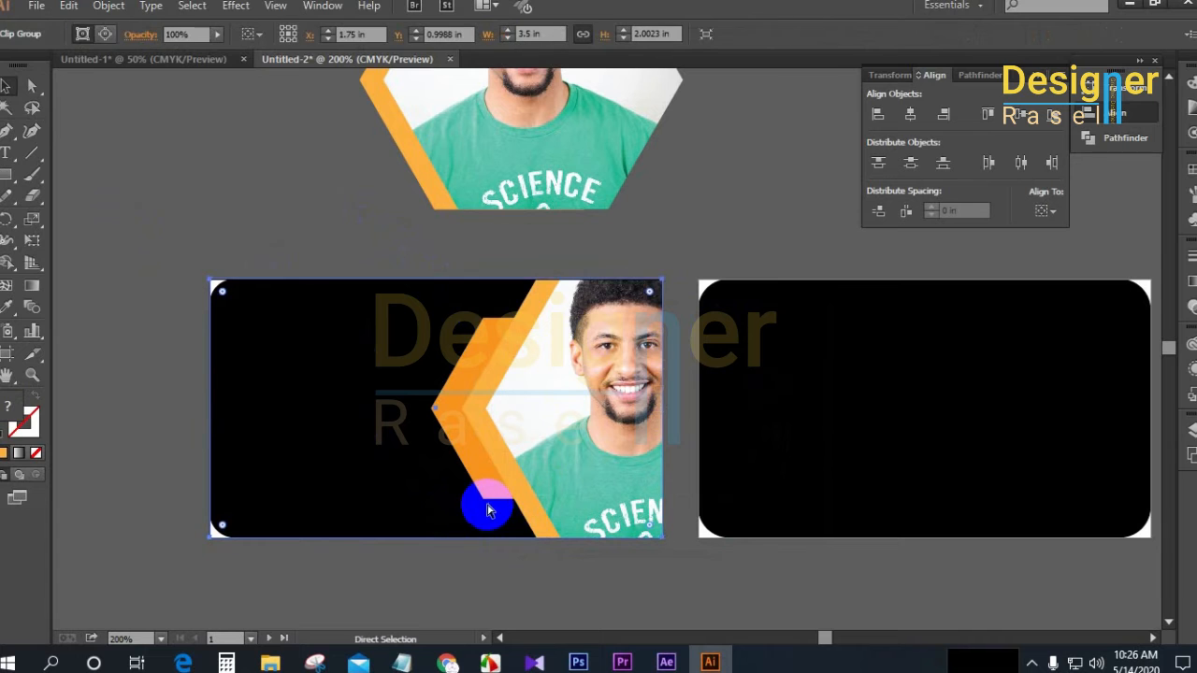
left_click(69, 6)
mouse_move(108, 5)
mouse_move(326, 112)
left_click(374, 112)
scroll(709, 244, "up", 1)
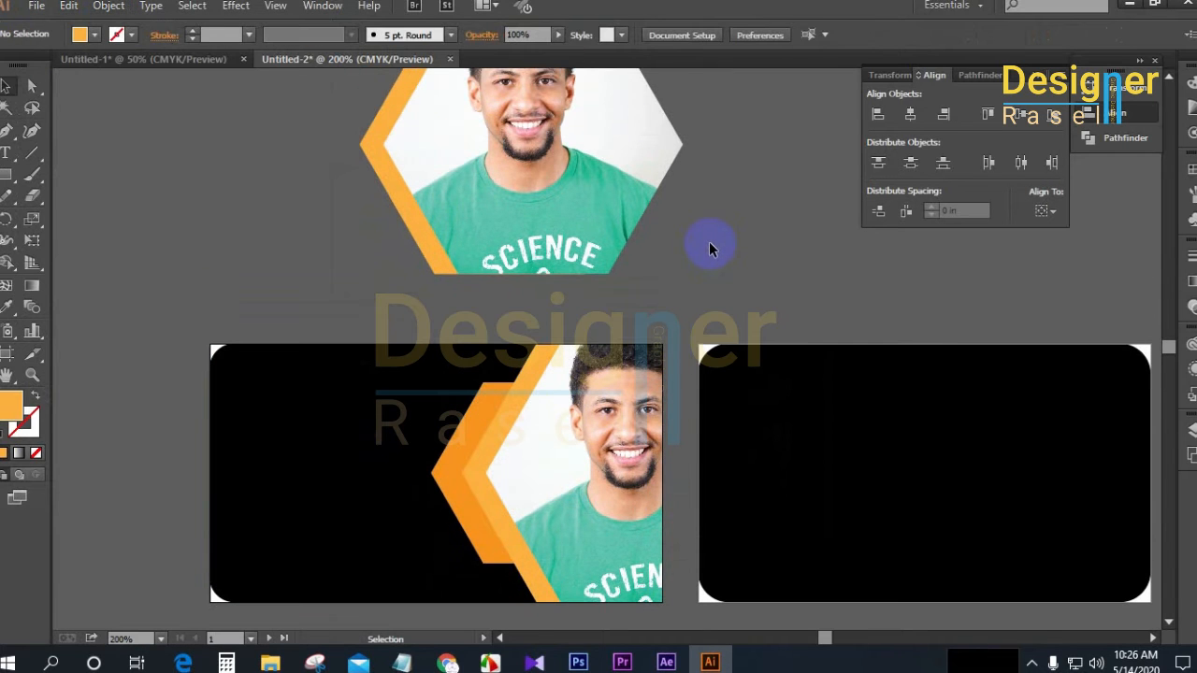
Show the rulers and place a vertical guide just inside the first card's left edge
left_click_drag(466, 447, 635, 381)
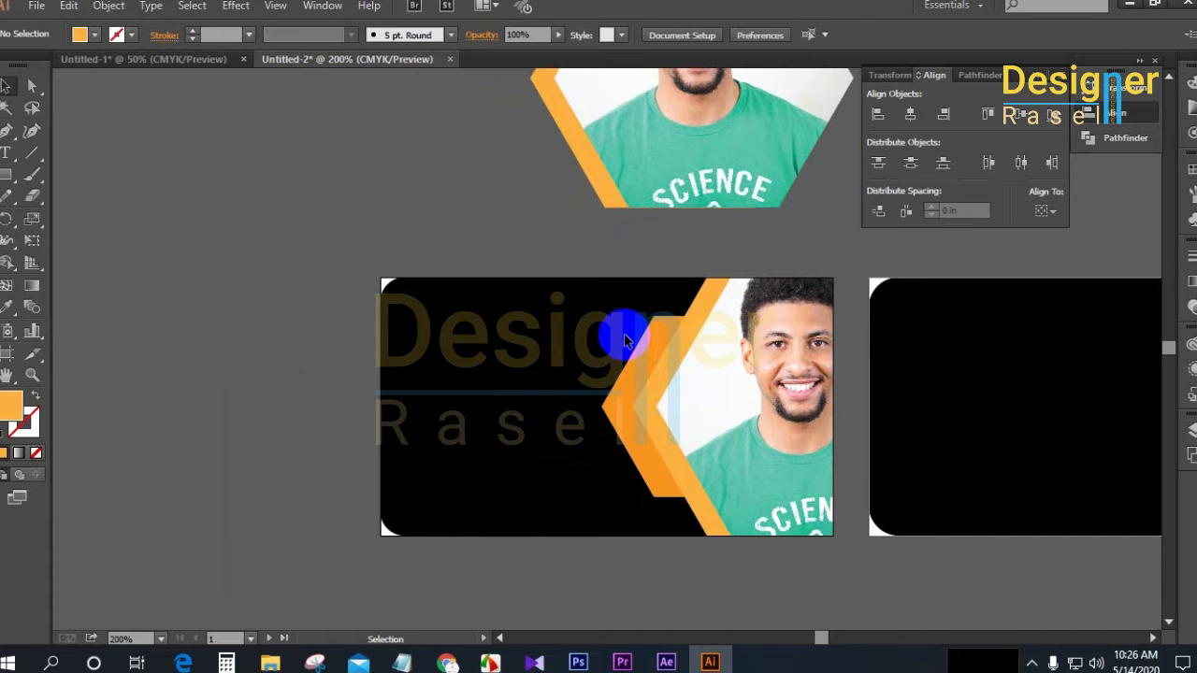
key("ctrl+r")
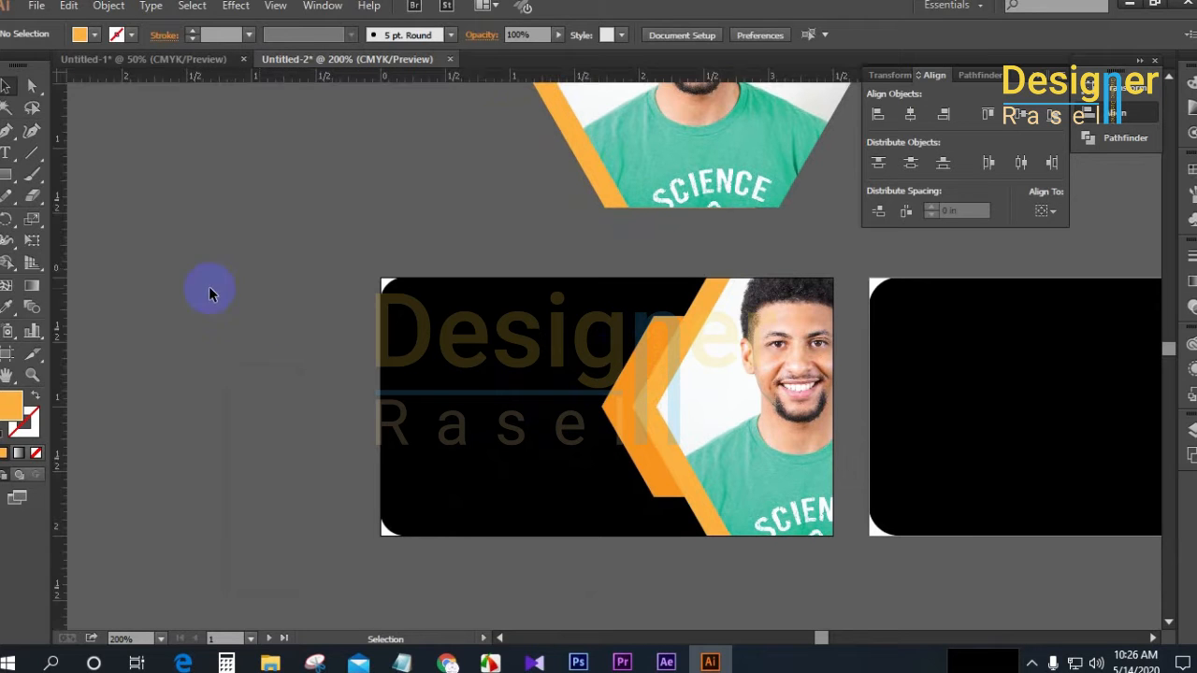
left_click_drag(62, 320, 403, 365)
left_click(208, 360)
key("m")
scroll(360, 366, "up", 2)
left_click(396, 366)
left_click(616, 360)
left_click_drag(401, 359, 435, 388)
key("Delete")
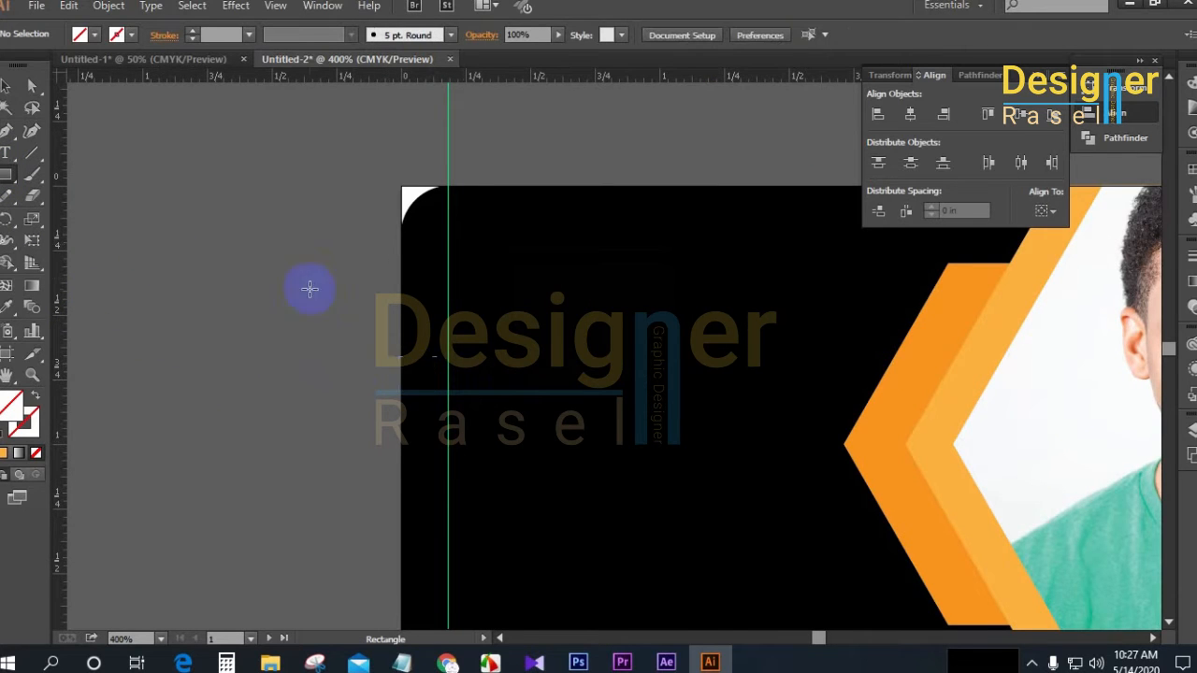
Draw a white 0.181 × 0.271 in rectangle spanning from the first card's left edge to the guide
scroll(411, 368, "up", 2)
left_click_drag(390, 354, 484, 492)
left_click(80, 35)
left_click(30, 71)
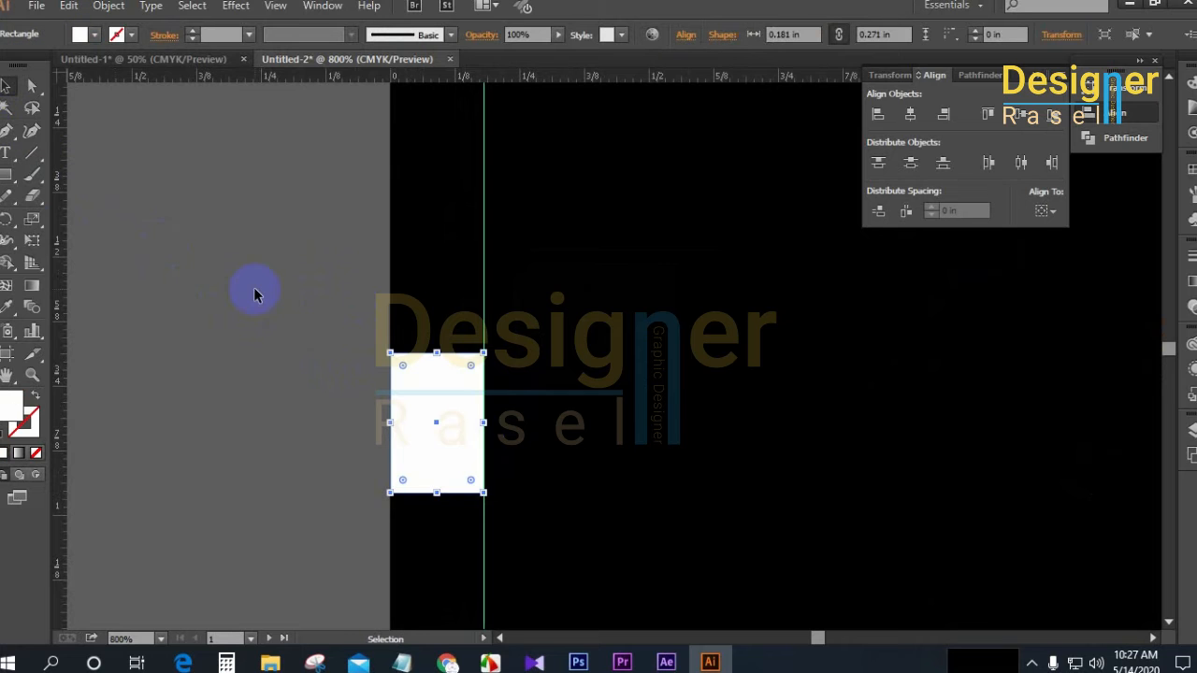
left_click(200, 283)
scroll(299, 370, "down", 5)
scroll(288, 355, "up", 7)
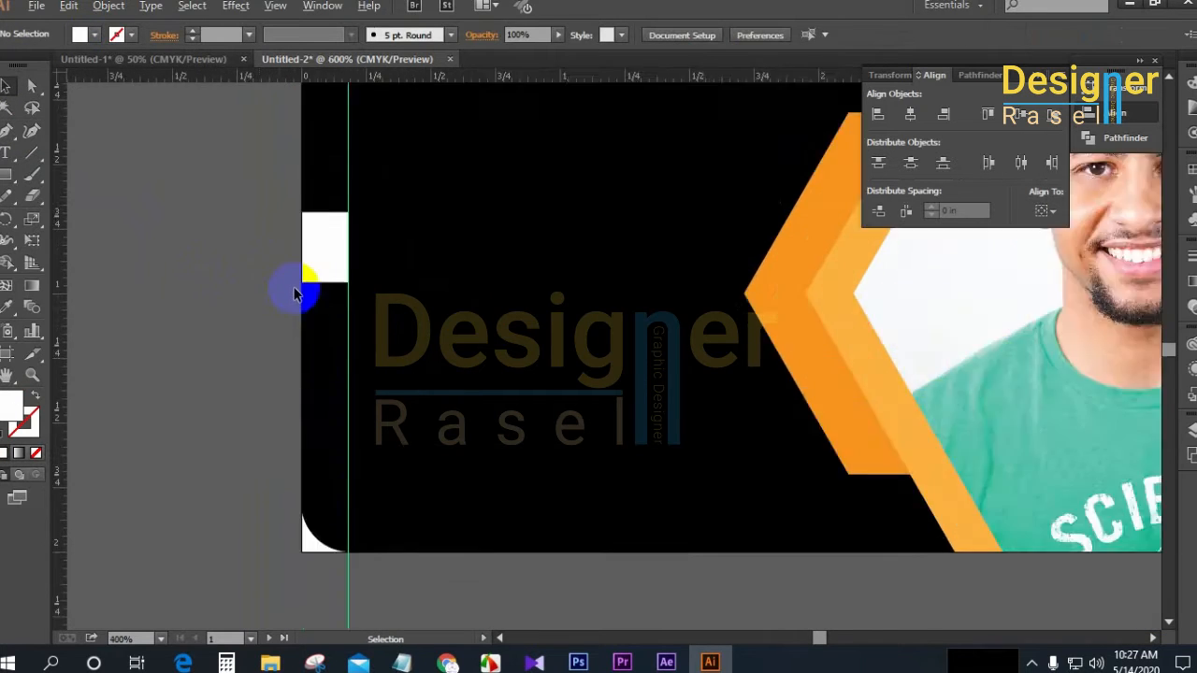
Move the white rectangle to the first card's right edge and place a vertical guide along its left side at about 3.33 in
scroll(378, 483, "down", 6)
left_click_drag(315, 402, 750, 422)
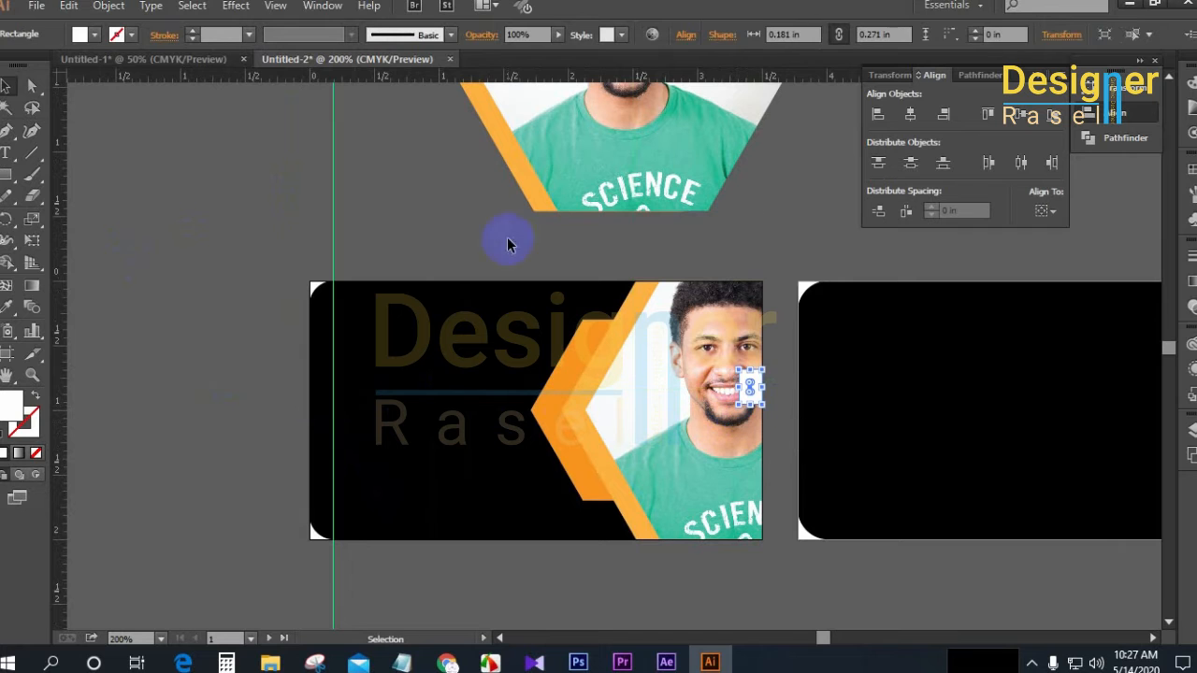
left_click_drag(59, 321, 737, 425)
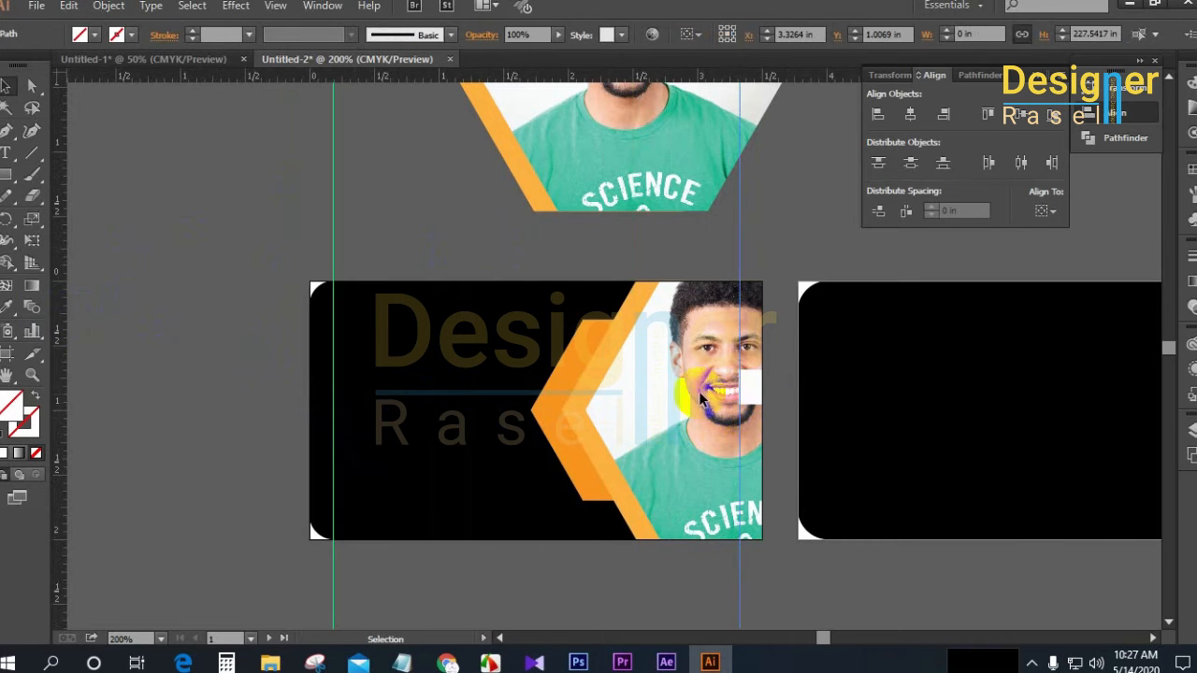
scroll(737, 421, "up", 7)
scroll(726, 382, "down", 3)
Rotate the white rectangle 90° onto the card's bottom edge and place a horizontal guide along its upper side at about 1.82 in
left_click_drag(729, 376, 688, 449)
scroll(731, 381, "down", 8)
scroll(732, 386, "down", 1)
scroll(632, 457, "up", 4)
left_click_drag(618, 397, 616, 419)
left_click(626, 549)
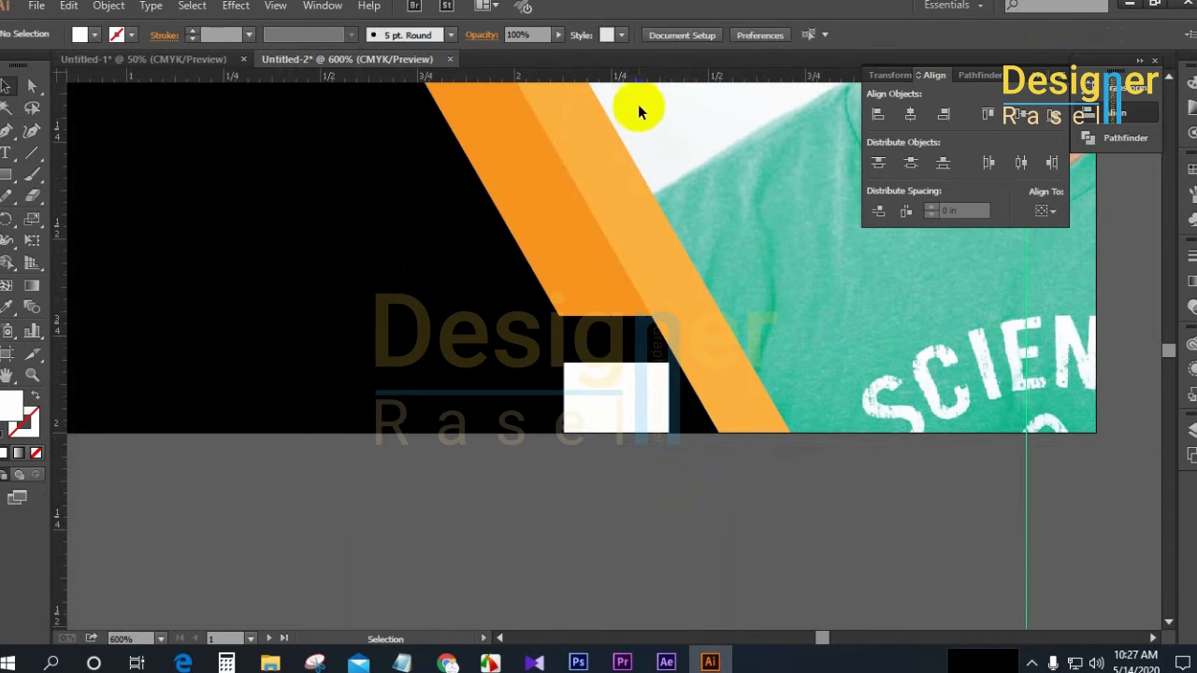
left_click_drag(643, 75, 658, 366)
scroll(639, 311, "down", 4)
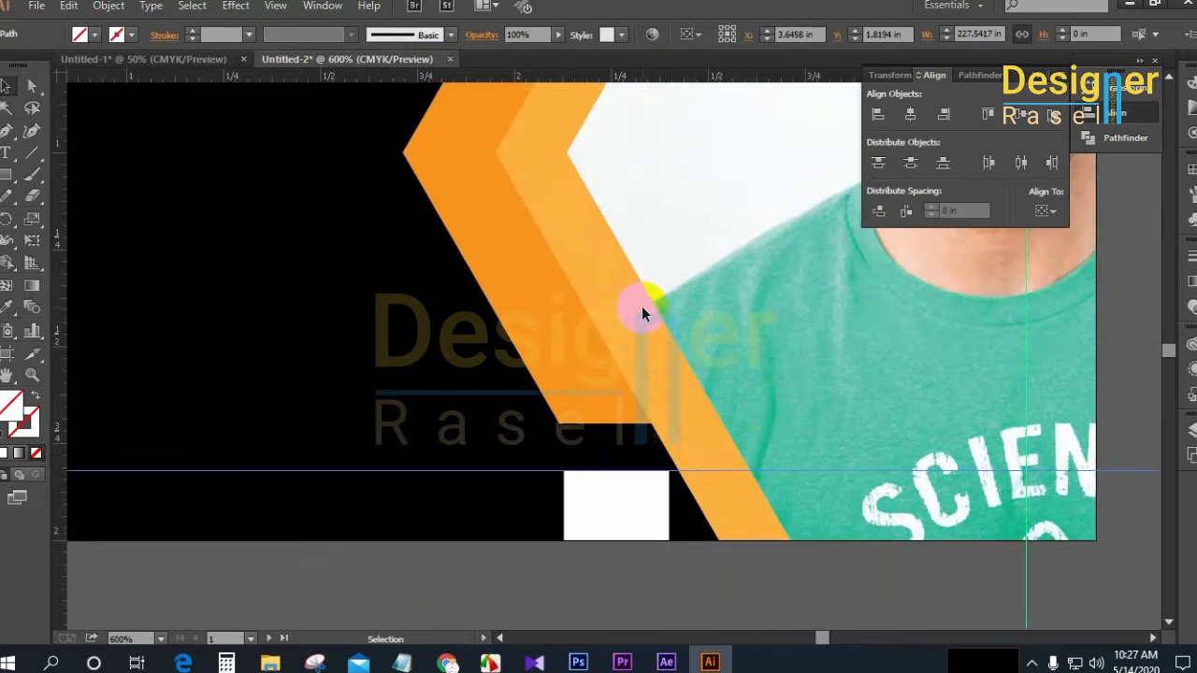
Move the white rectangle to the card's top edge and place a horizontal guide along its lower side at about 0.18 in
left_click_drag(621, 430, 626, 229)
left_click(566, 182)
scroll(628, 232, "up", 3)
left_click_drag(641, 79, 663, 241)
scroll(676, 186, "down", 2)
scroll(676, 192, "down", 1)
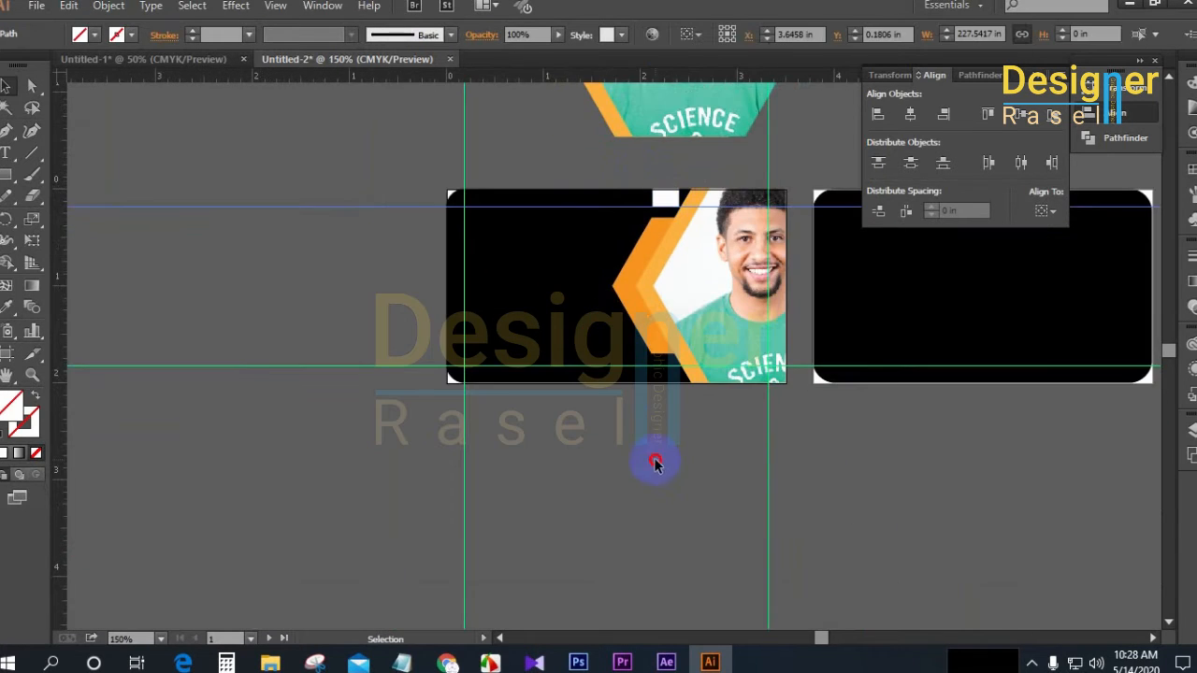
Duplicate the first card's two vertical guides onto the second card as matching side margins
left_click(652, 465)
left_click_drag(813, 539, 813, 538)
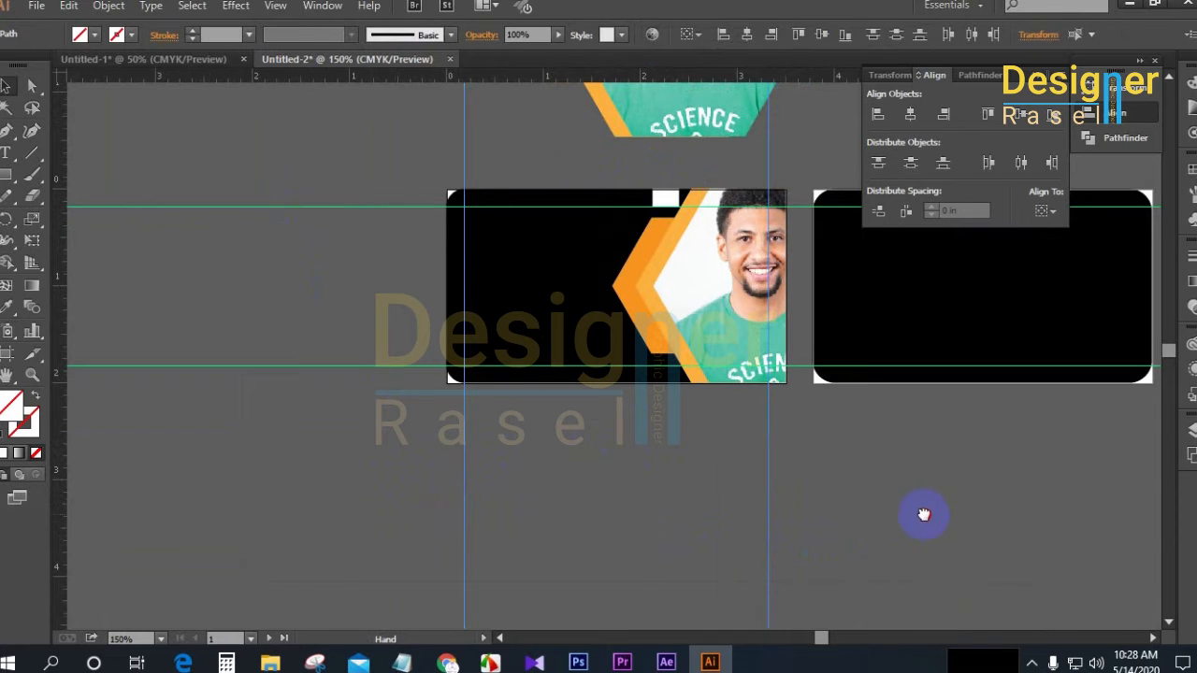
left_click_drag(924, 514, 766, 524)
left_click_drag(172, 167, 208, 394)
left_click_drag(305, 469, 674, 436)
left_click(352, 470)
left_click_drag(165, 204, 222, 453)
left_click_drag(222, 455, 1004, 559)
left_click(953, 551)
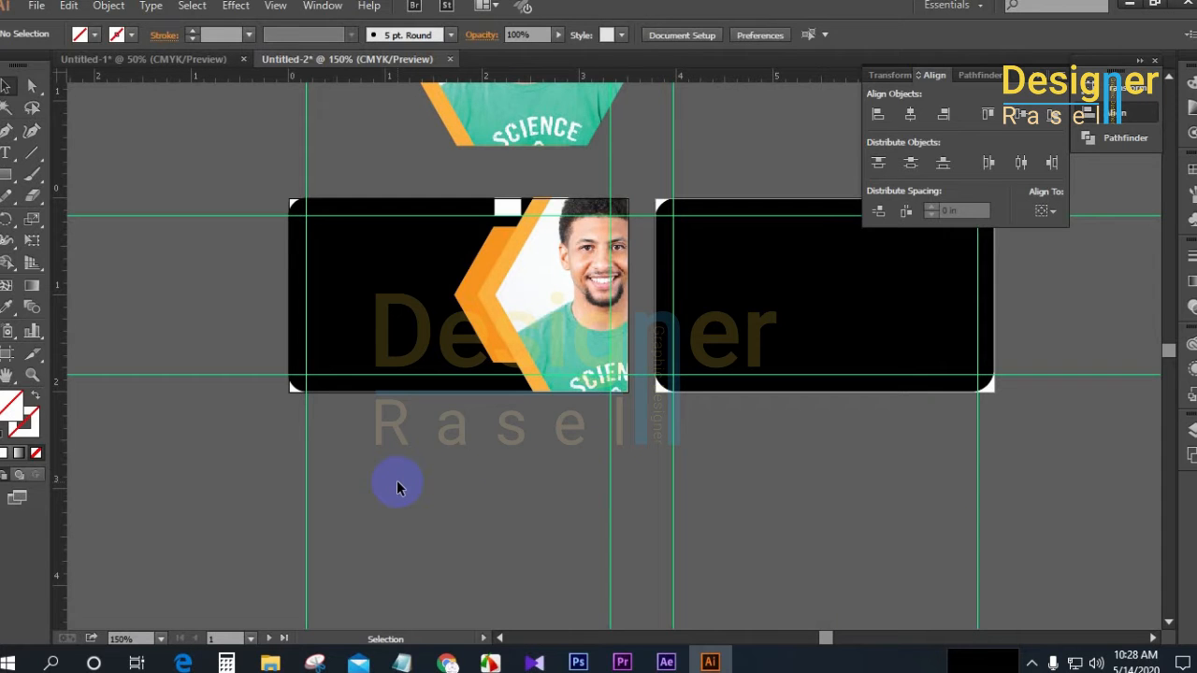
Move the white spacer rectangle off the first card into the empty area above it
scroll(397, 487, "up", 1)
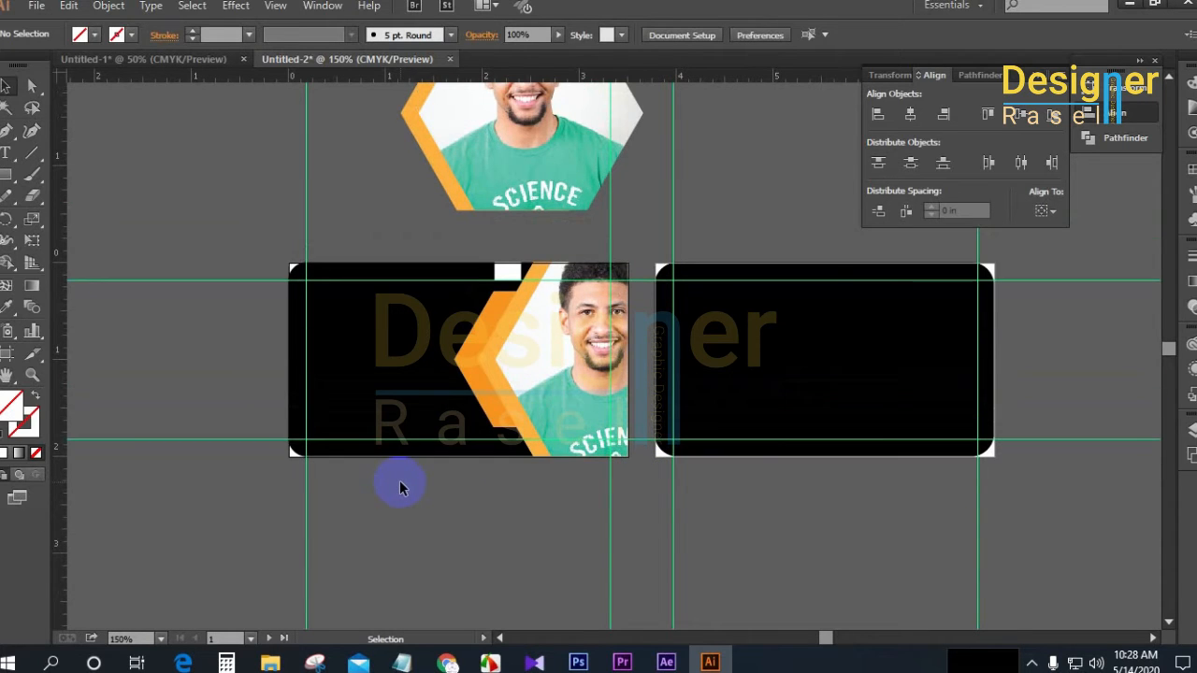
scroll(400, 487, "up", 1)
scroll(400, 486, "down", 2)
left_click_drag(508, 226, 436, 187)
scroll(458, 419, "down", 1)
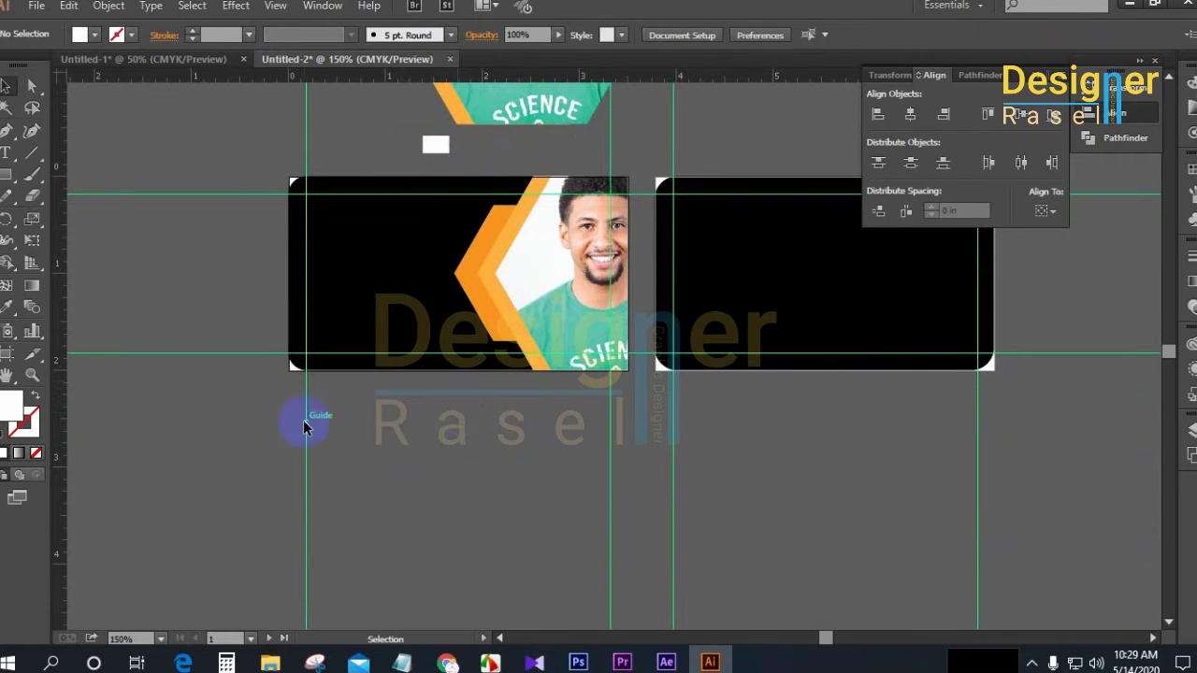
scroll(277, 406, "up", 1)
scroll(327, 197, "up", 2)
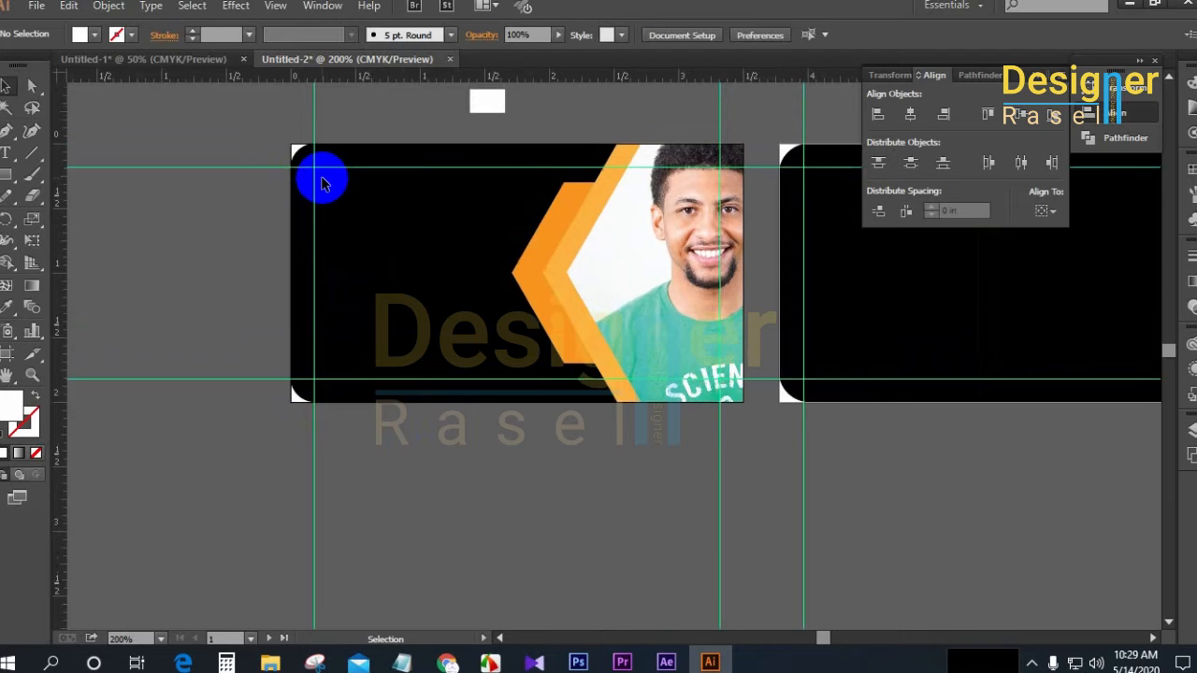
scroll(384, 269, "left", 2)
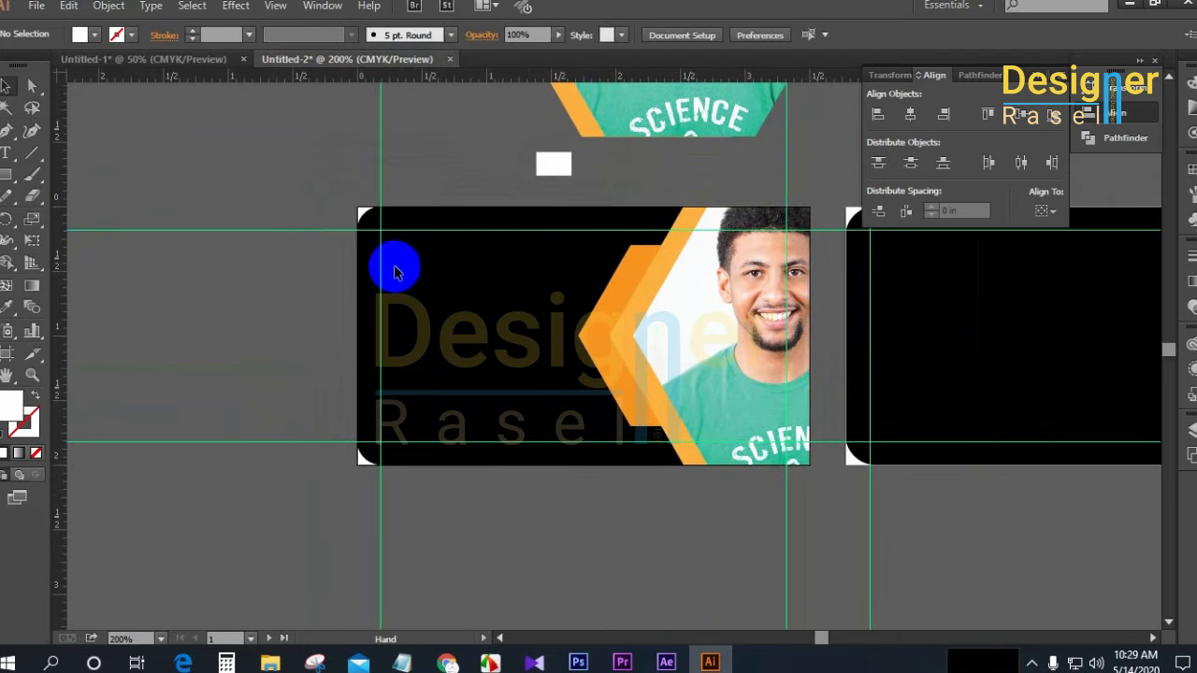
Add the cardholder's full name in capitals to the upper part of the first card and fill the text white
left_click(6, 155)
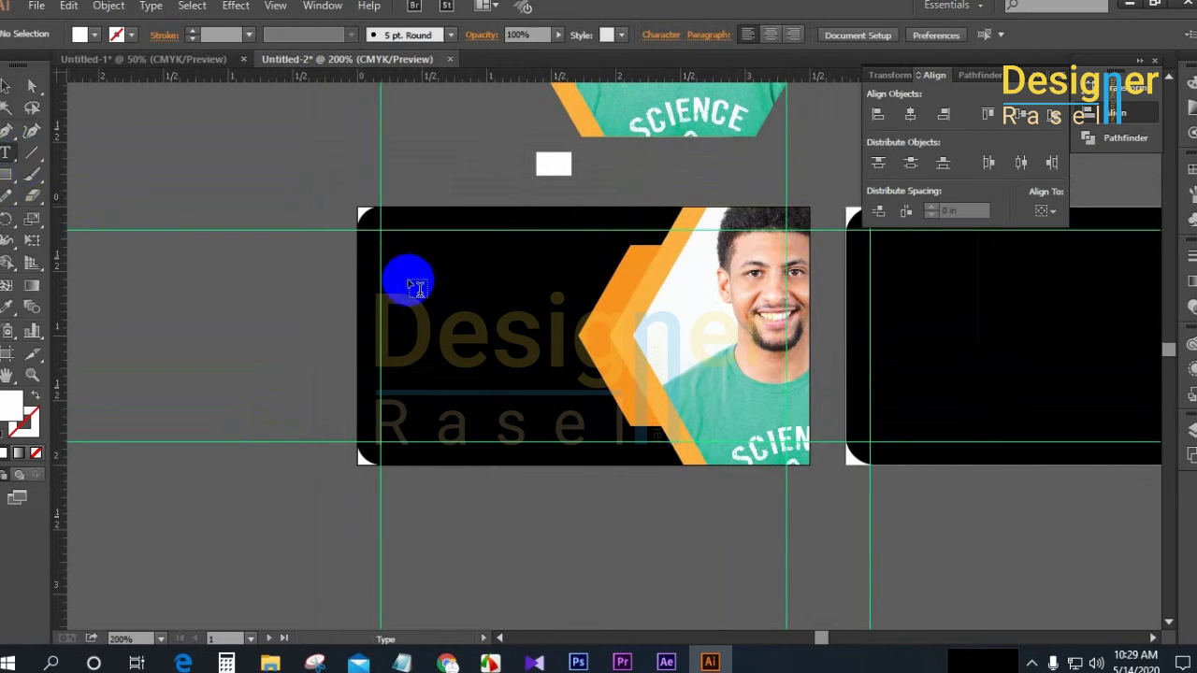
left_click(408, 332)
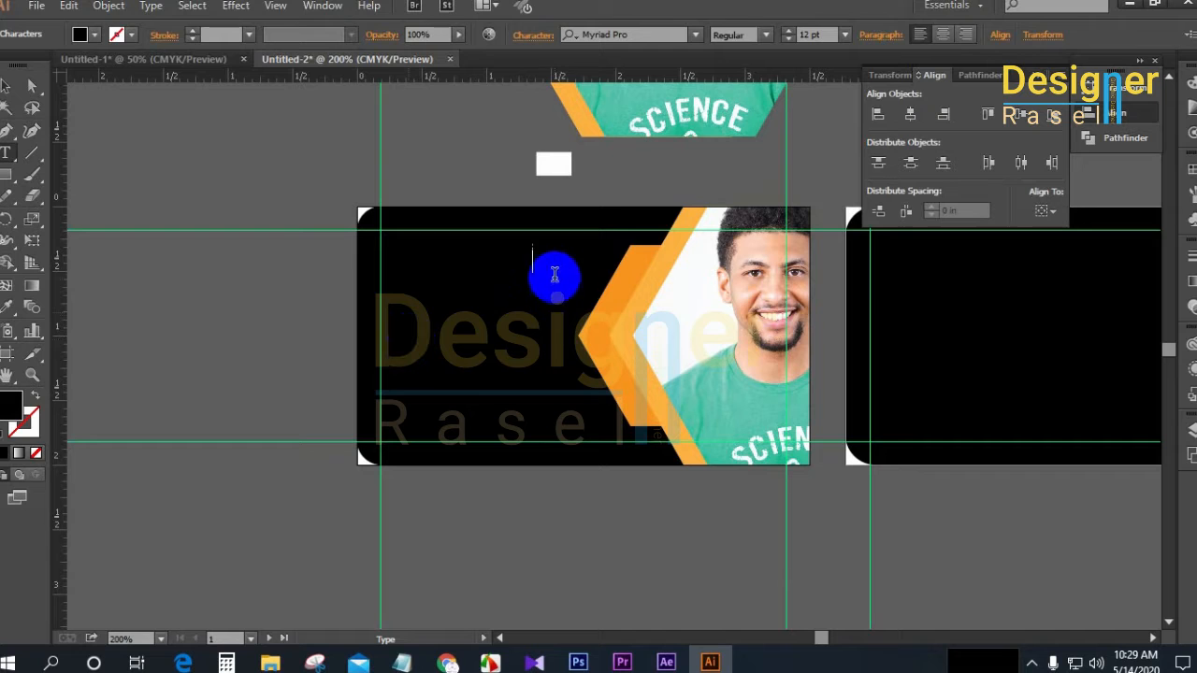
left_click_drag(552, 269, 220, 260)
left_click(79, 37)
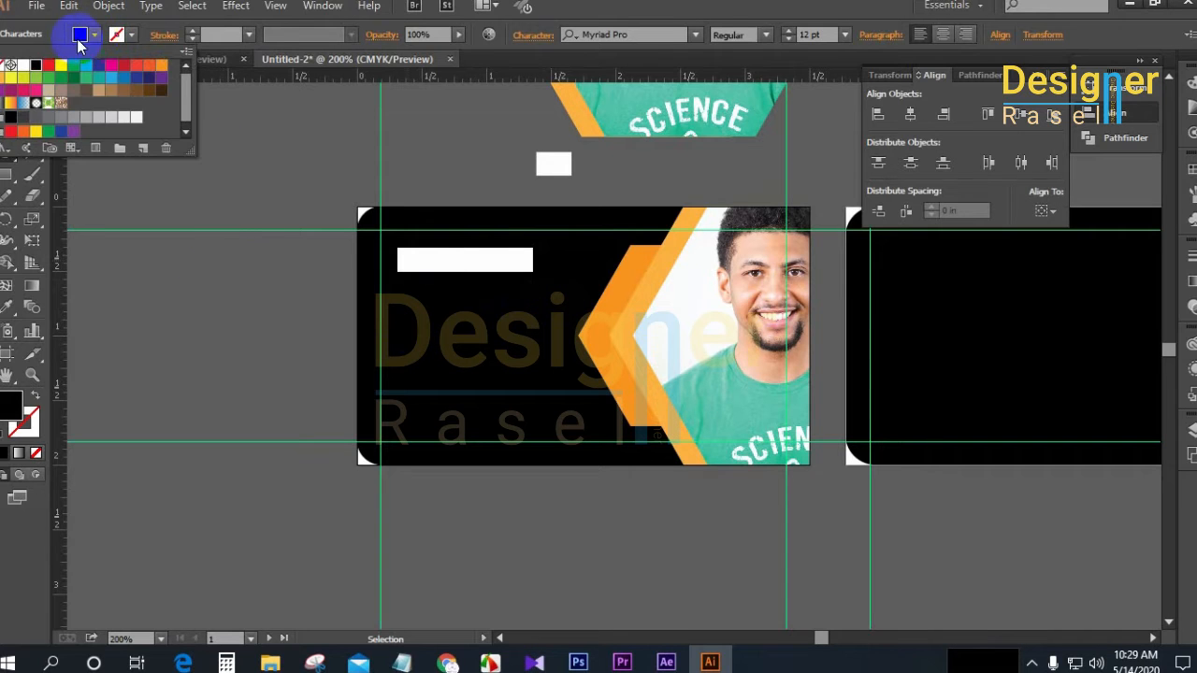
left_click(24, 68)
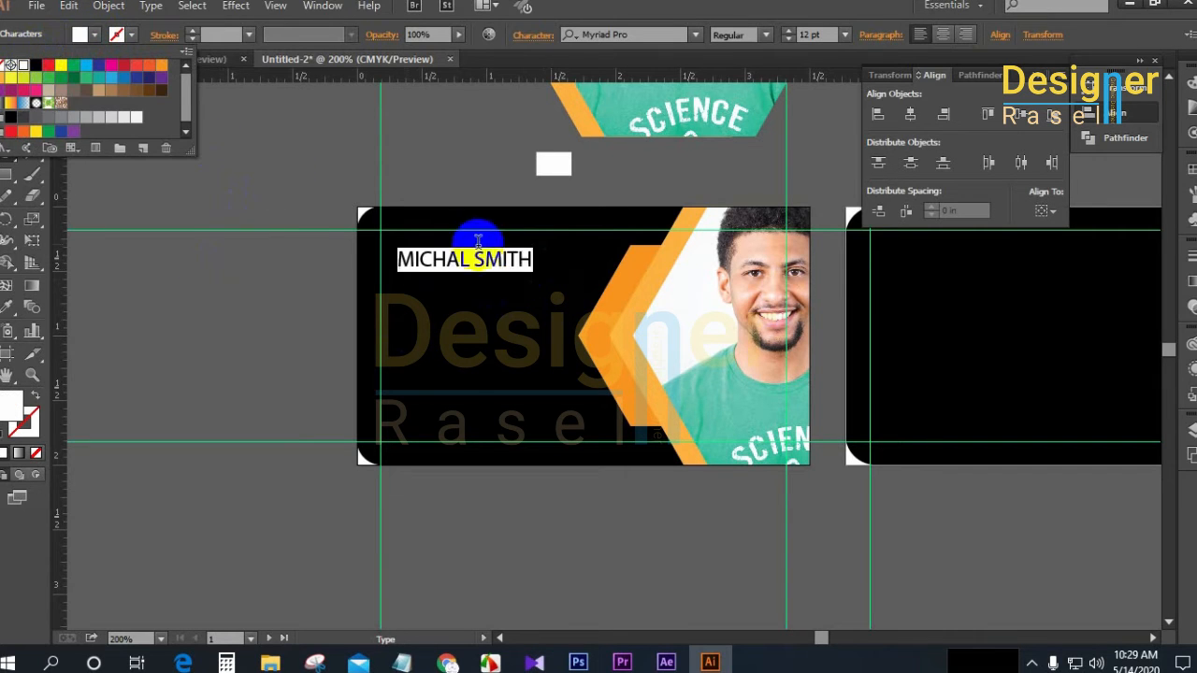
Add the line "Graphic Designer" beneath the cardholder's name and set its size to 8 pt
left_click(543, 259)
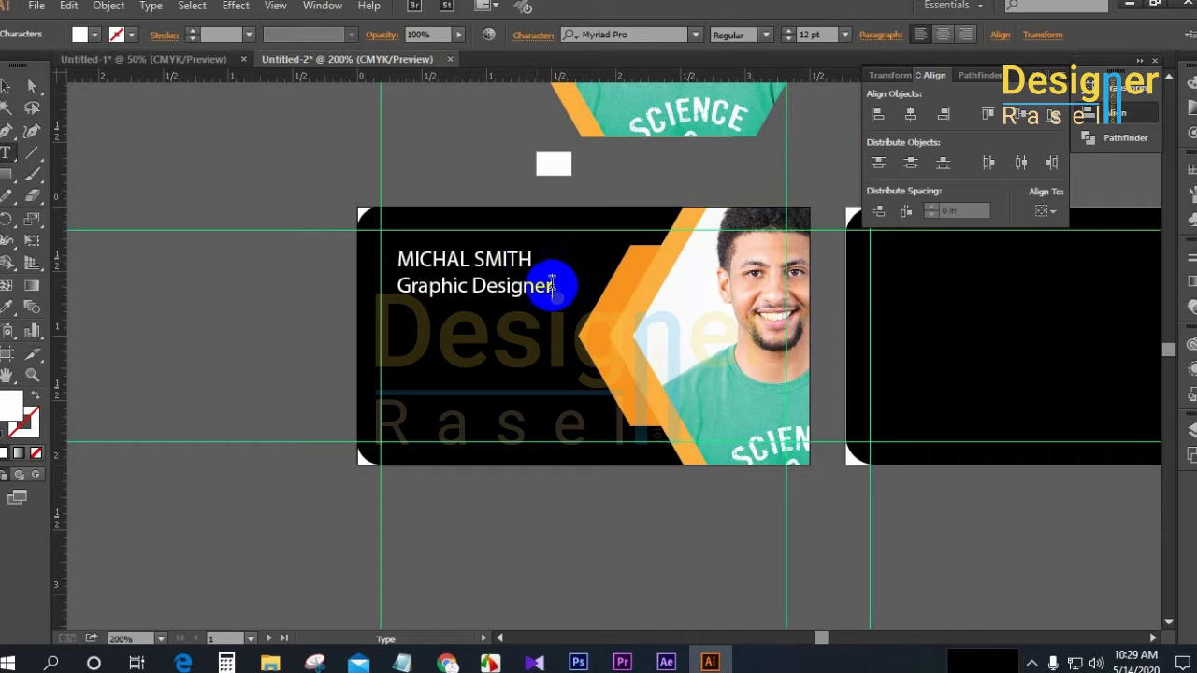
left_click_drag(553, 283, 393, 285)
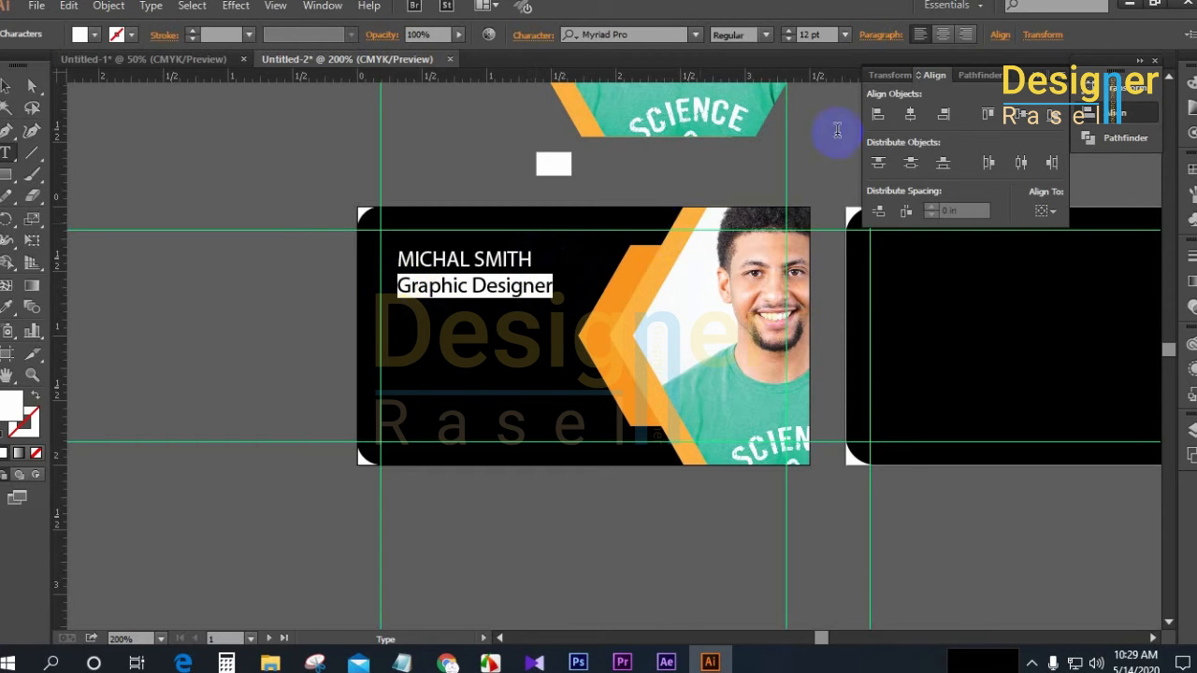
left_click(845, 34)
left_click(866, 79)
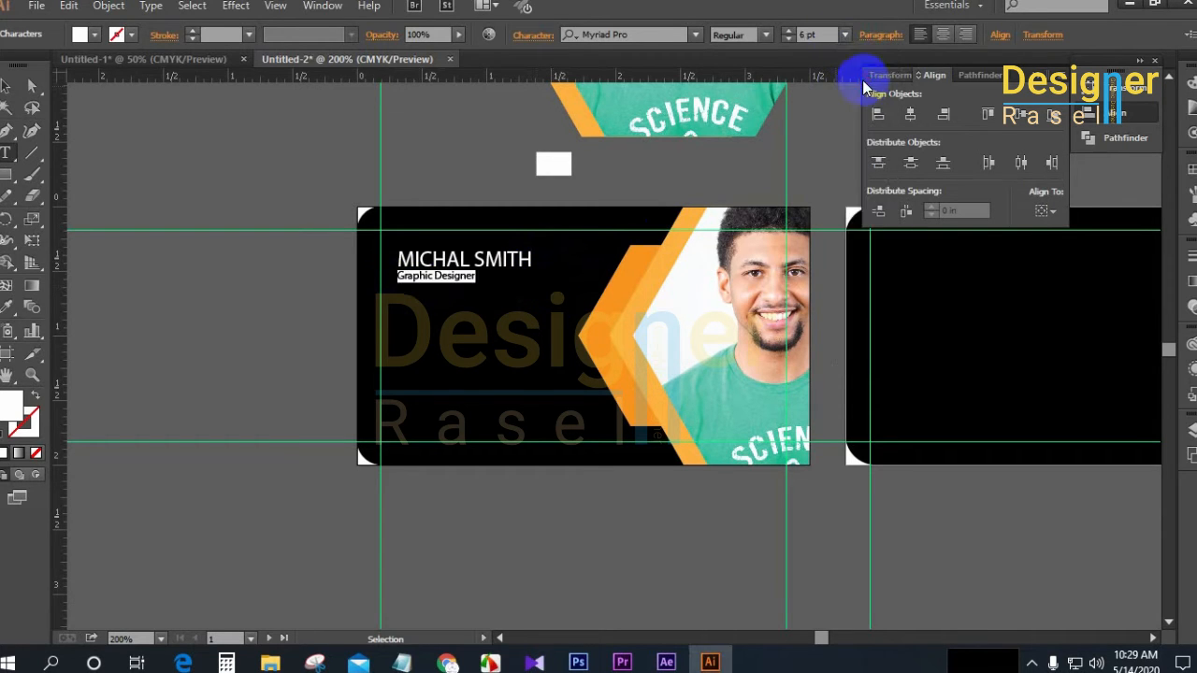
left_click(845, 36)
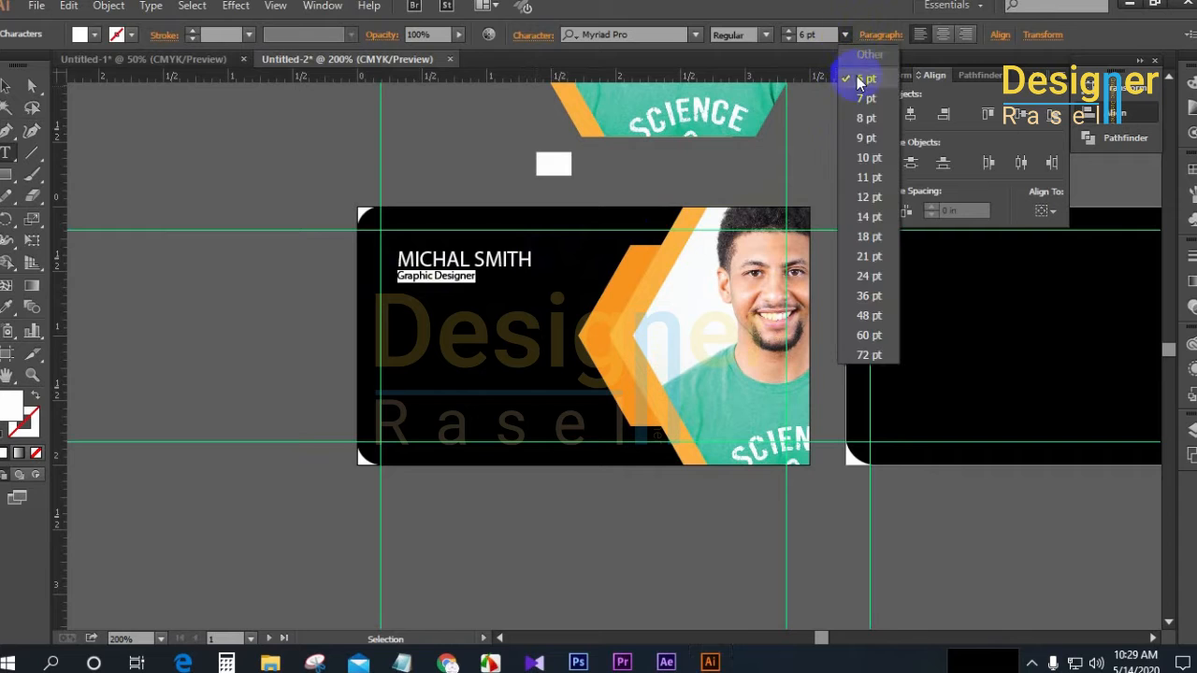
left_click(864, 109)
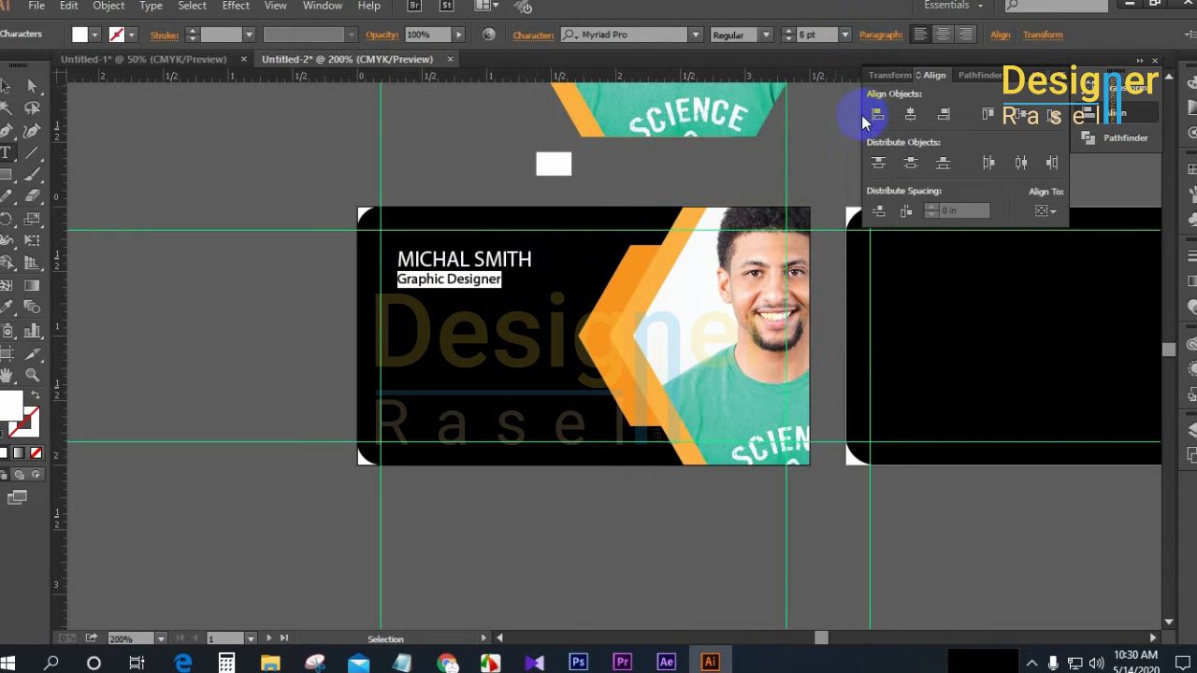
Change the font of the name and job title text to Roboto
left_click_drag(537, 259, 475, 285)
left_click(482, 280)
left_click(5, 86)
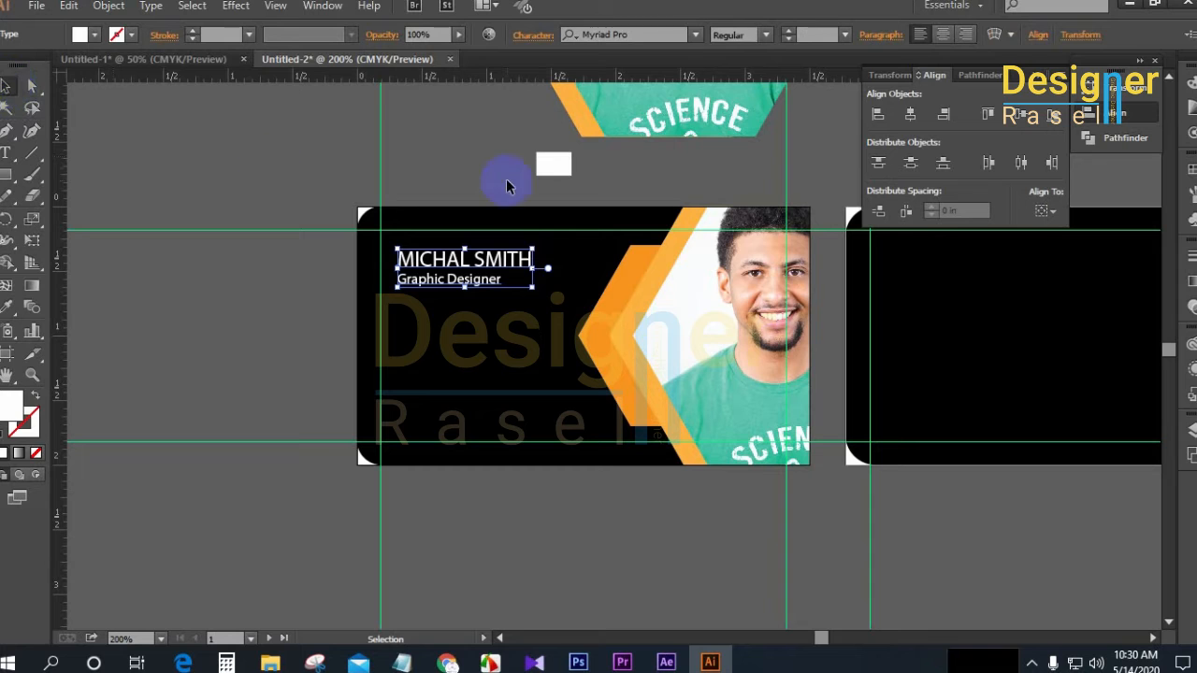
left_click(656, 34)
type("r")
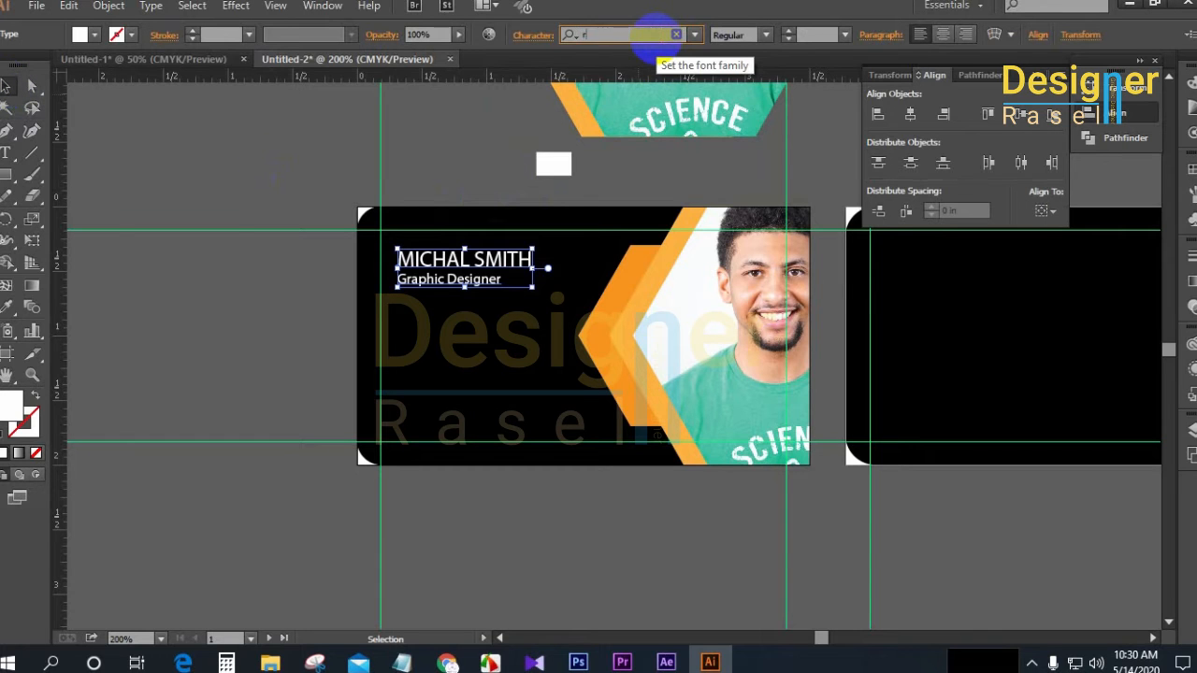
type("o")
left_click(636, 275)
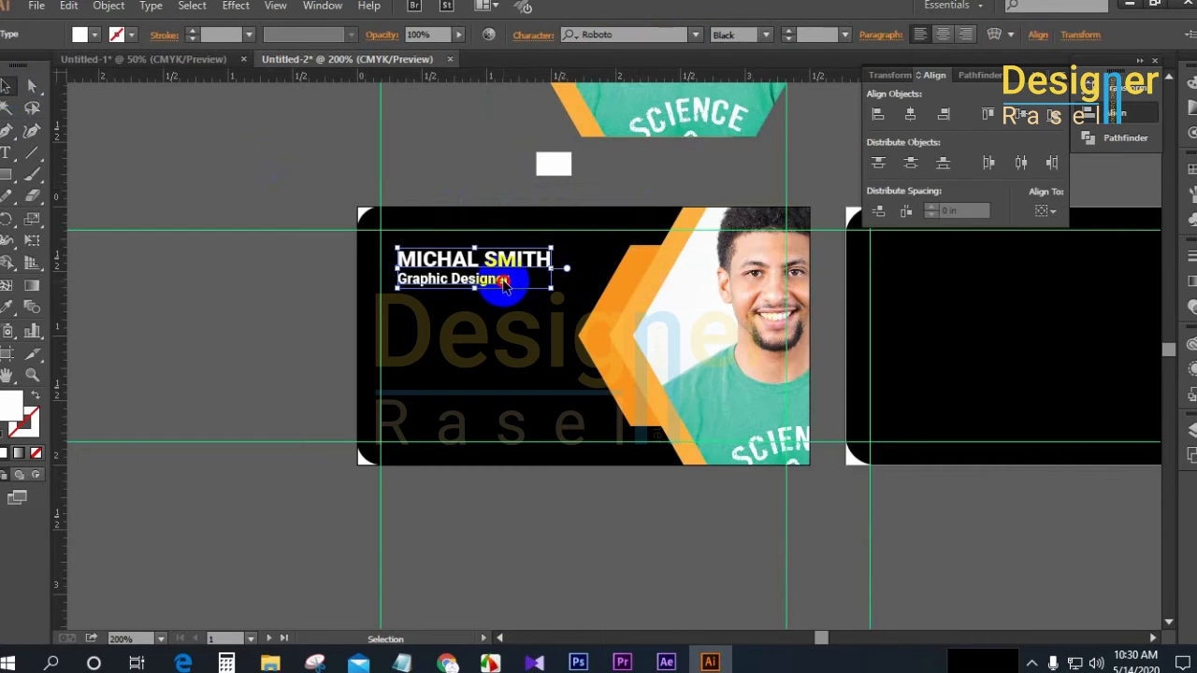
Give only the "Graphic Designer" line a lighter Roboto weight than the name
triple_click(503, 281)
left_click(762, 35)
left_click(745, 136)
key("Escape")
left_click(300, 222)
Open the "All Icon" Illustrator file from the Class Work folder on drive E
scroll(302, 223, "down", 1)
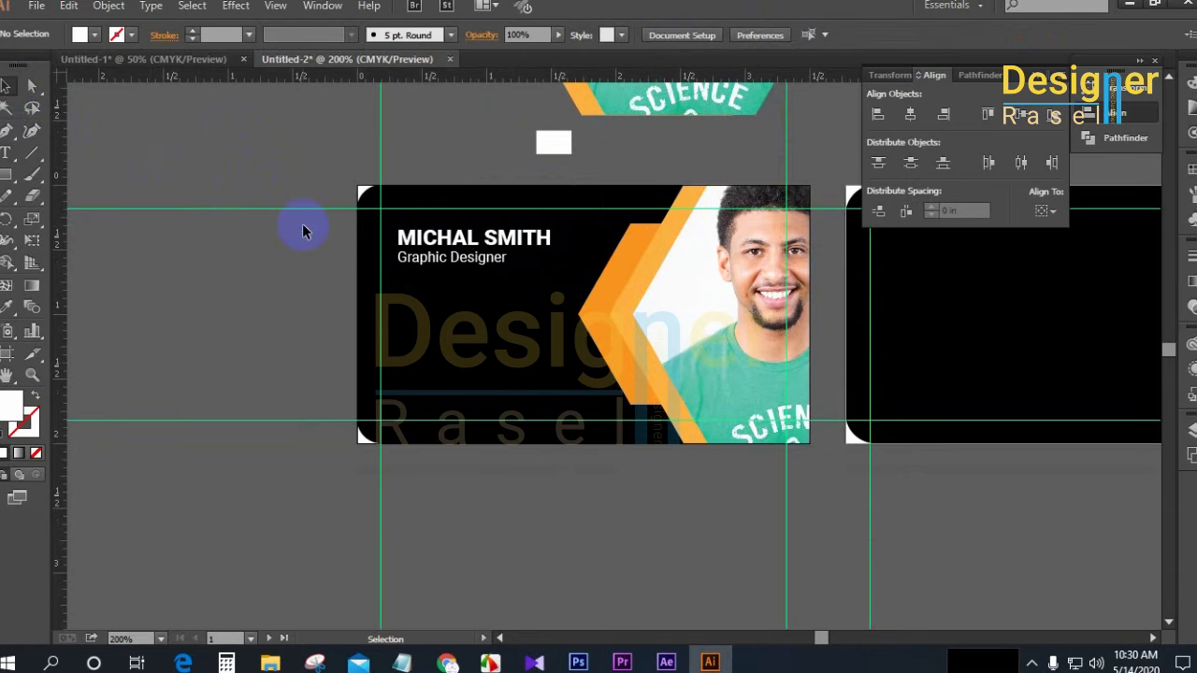
scroll(548, 355, "left", 3)
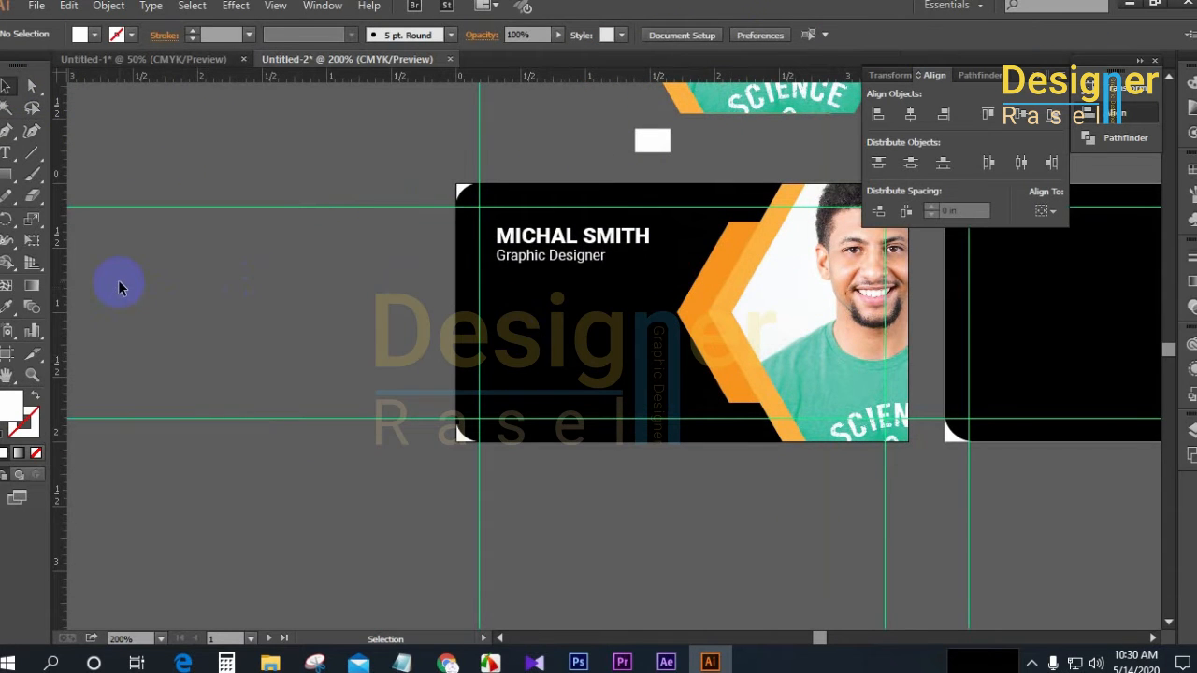
left_click(1128, 5)
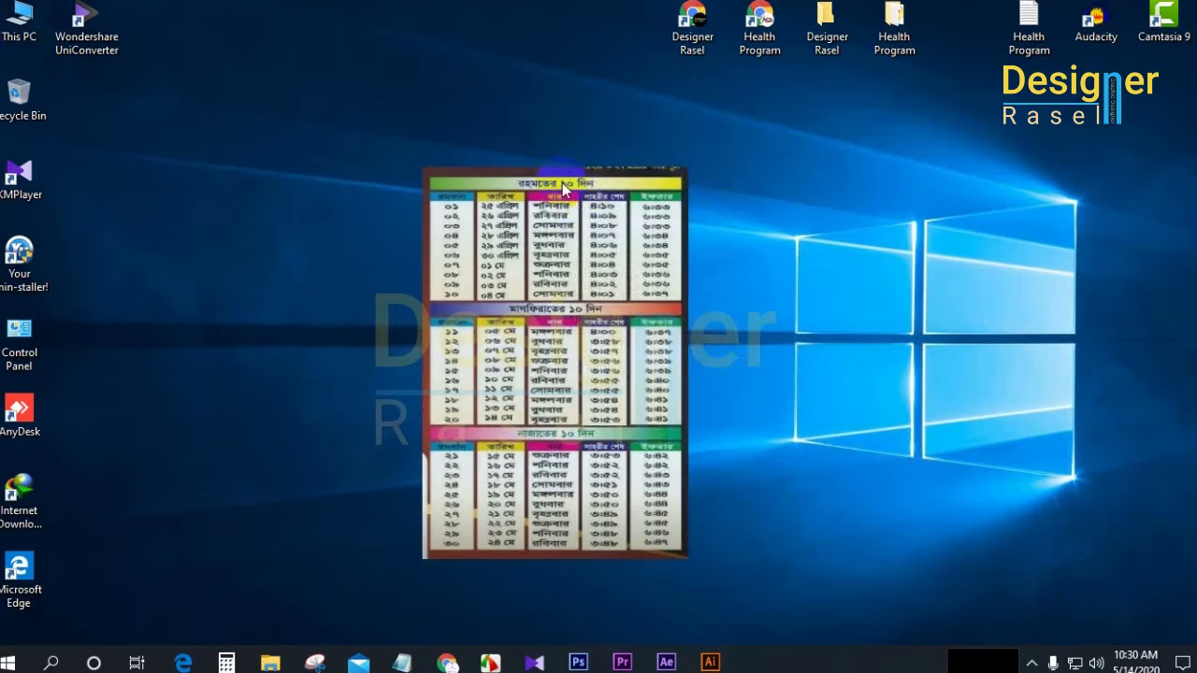
double_click(11, 21)
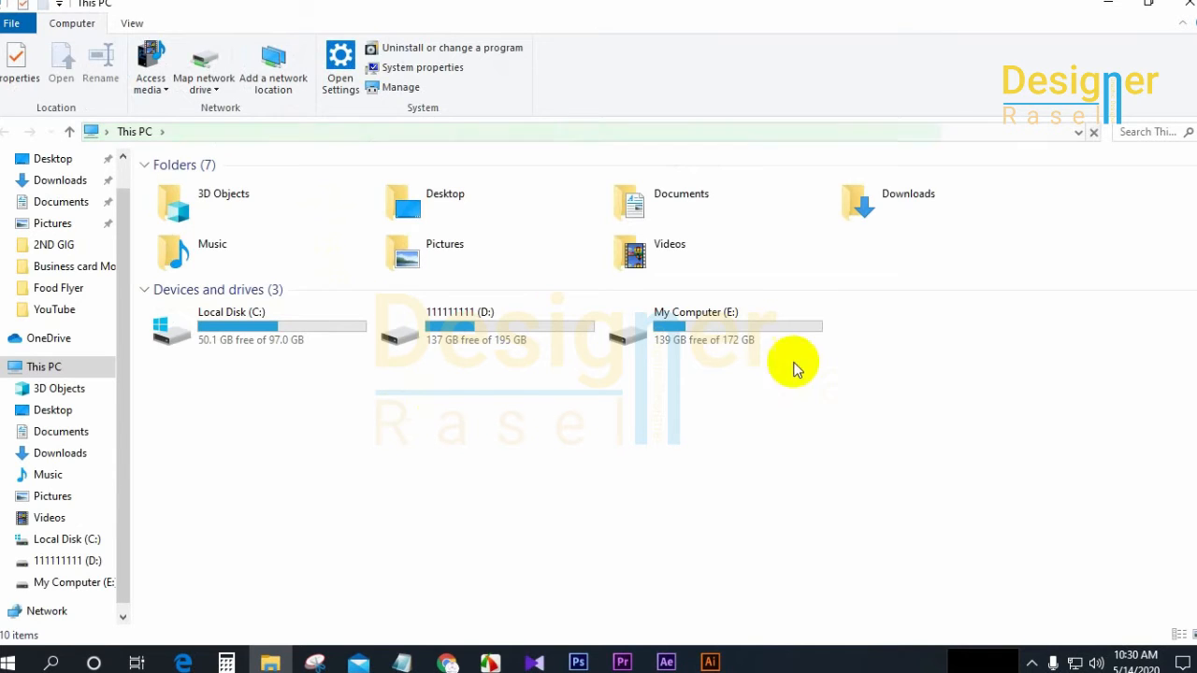
double_click(748, 337)
double_click(480, 211)
left_click(585, 239)
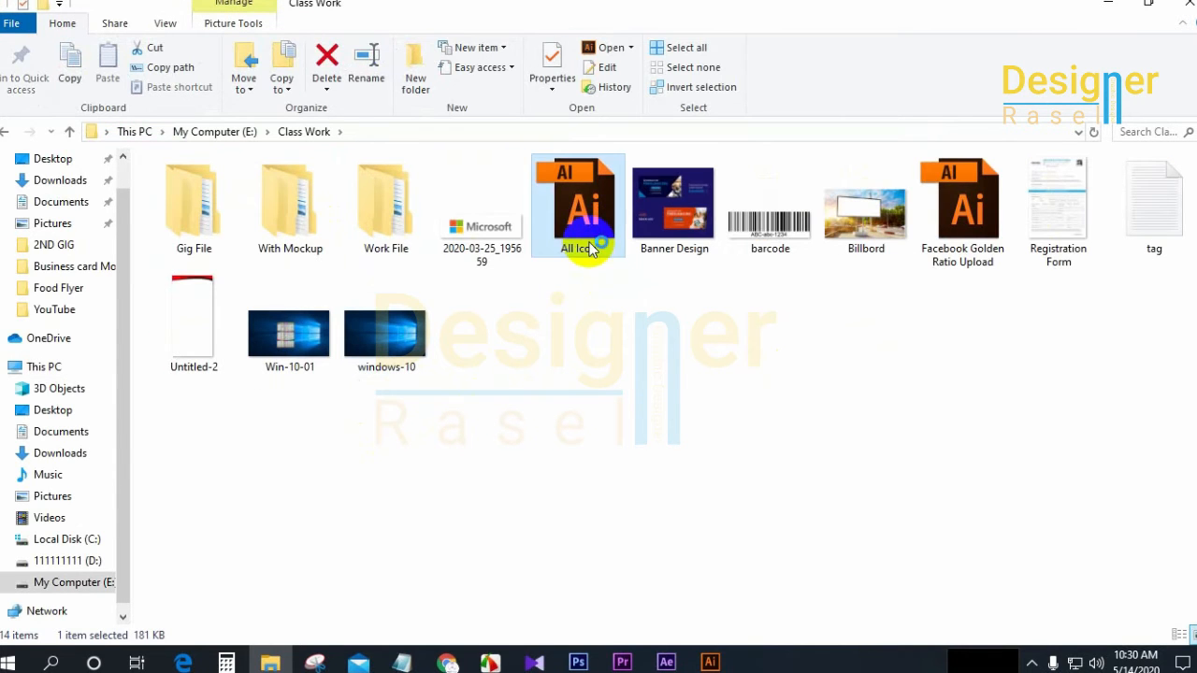
double_click(588, 245)
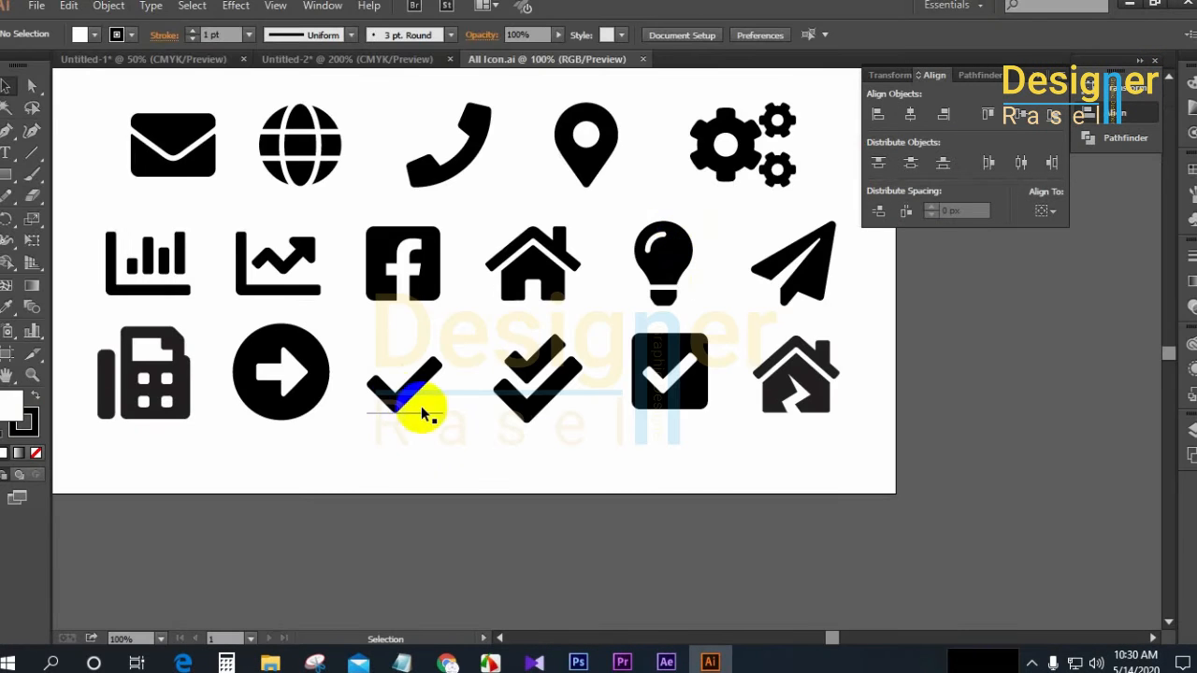
Copy the globe, phone and house icons from All Icon.ai into the business card document
left_click(398, 170)
left_click(484, 232, "shift")
left_click(570, 336, "shift")
left_click_drag(343, 193, 353, 312)
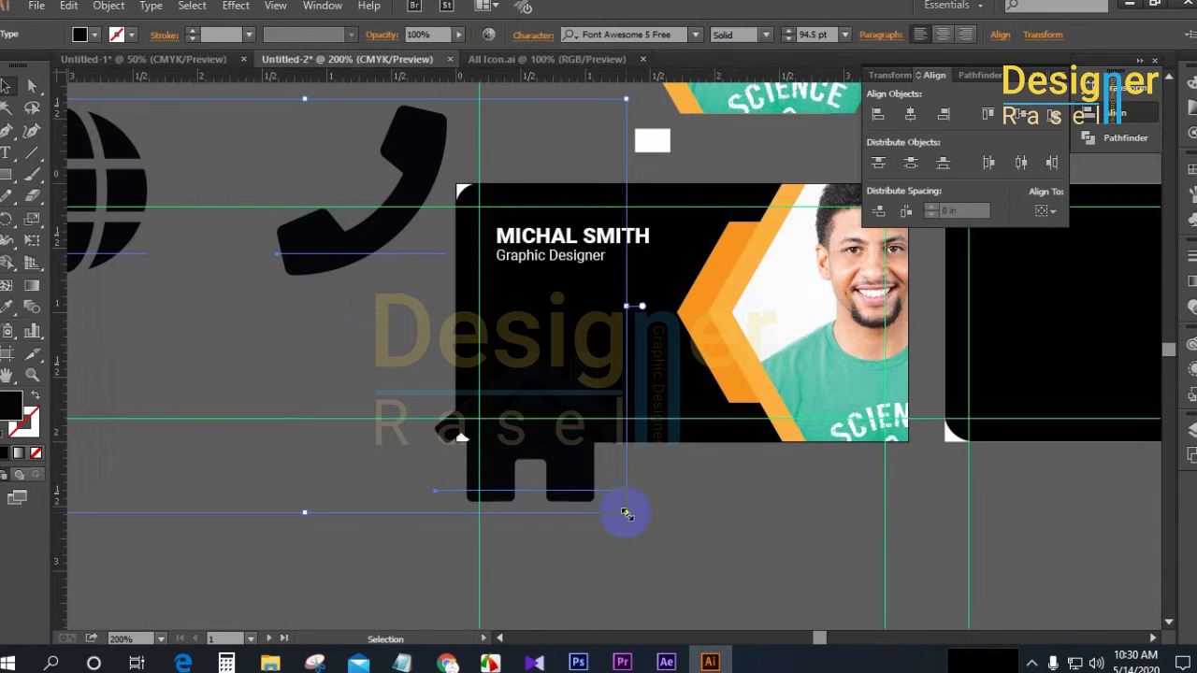
Scale the three pasted icons down to small symbols beside the first card and fill them white
left_click_drag(625, 514, 442, 402)
left_click(94, 35)
left_click(22, 69)
left_click(180, 382)
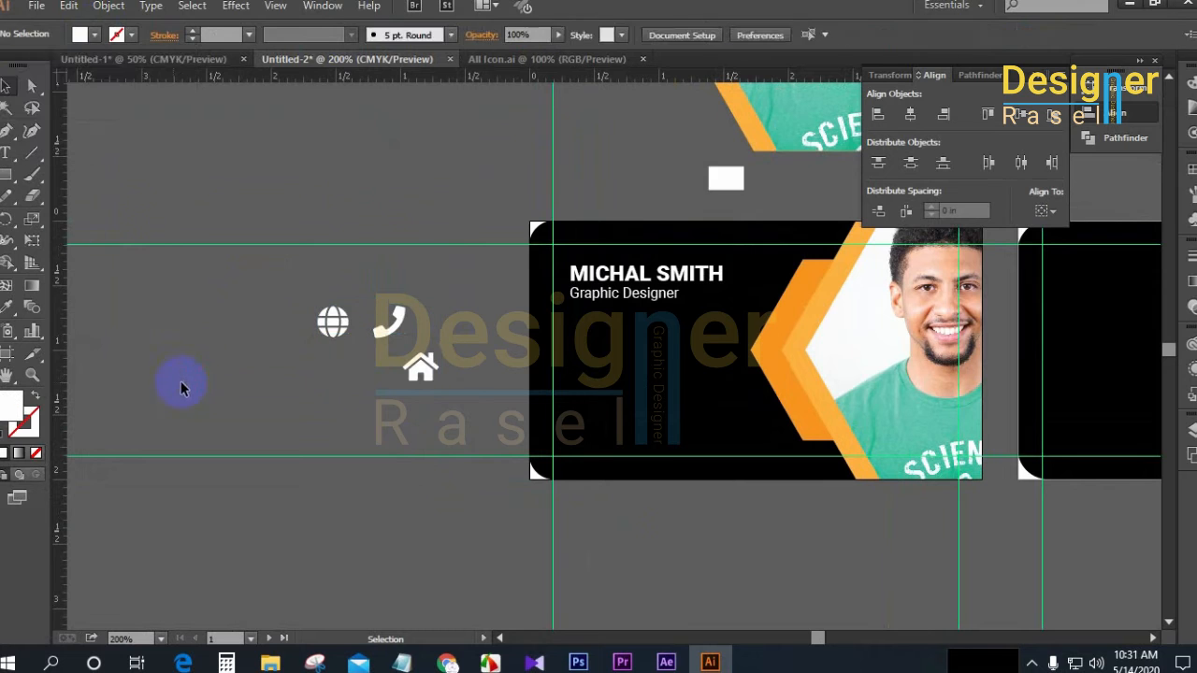
Draw a 0.25 in square left of the icons and fill it with the orange sampled from the card's hexagon
left_click_drag(207, 385, 317, 417)
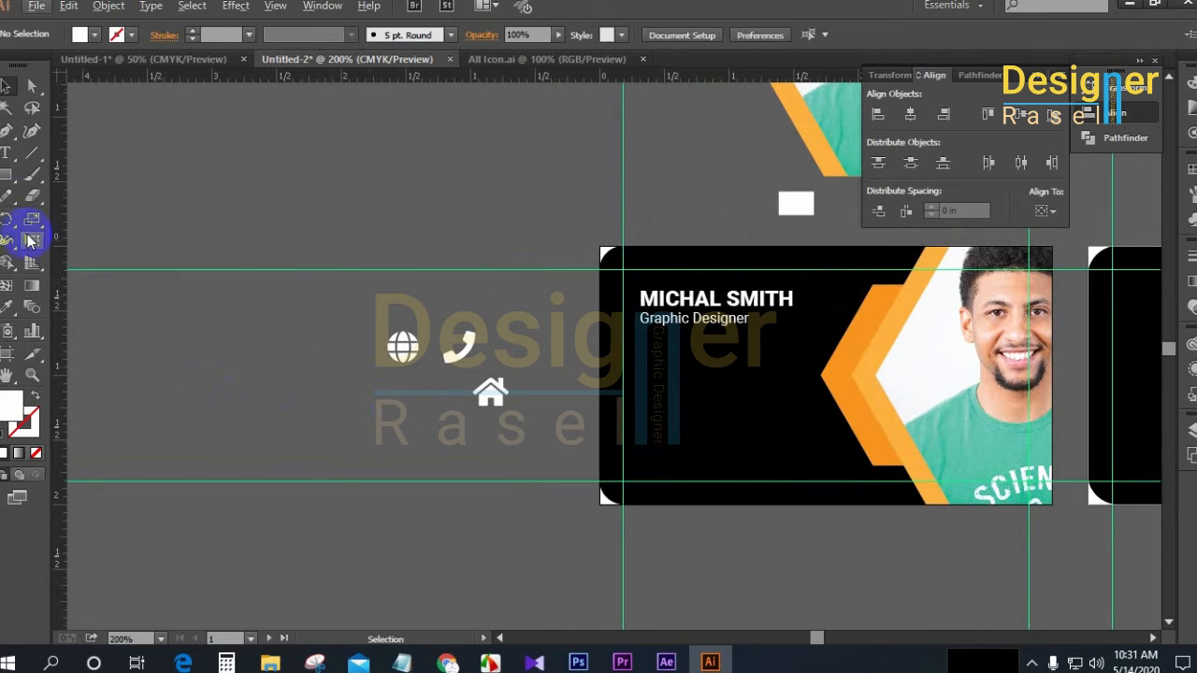
left_click(6, 174)
left_click_drag(245, 310, 260, 327)
left_click(6, 86)
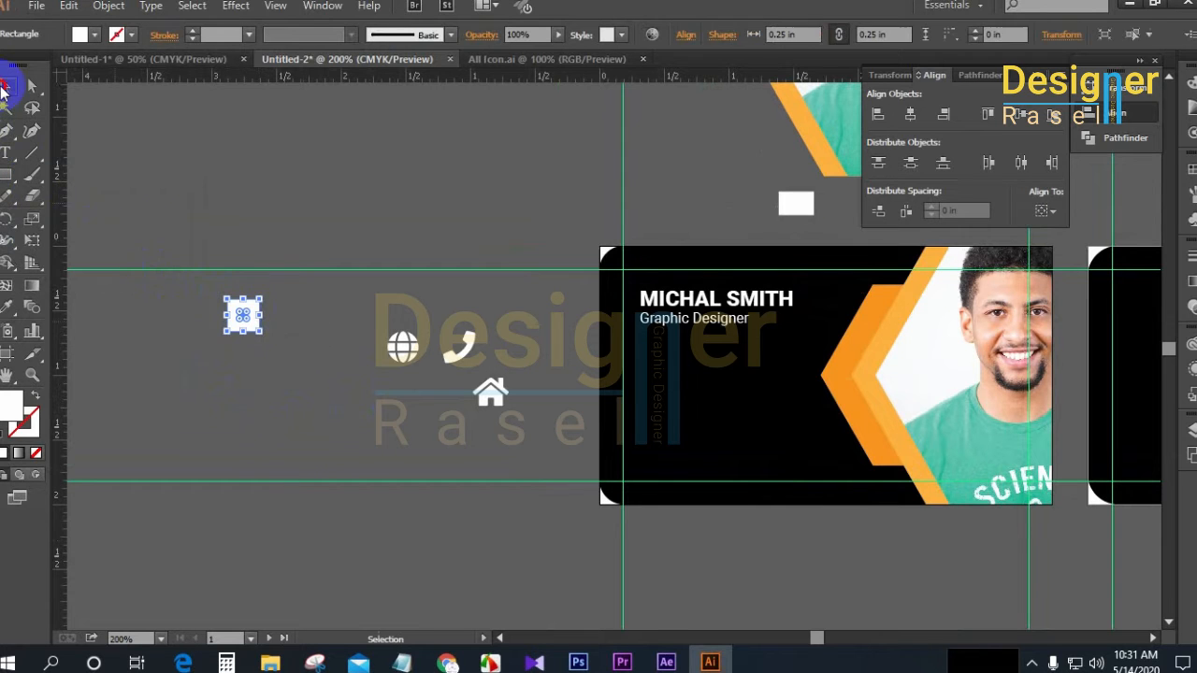
left_click(5, 306)
left_click(871, 304)
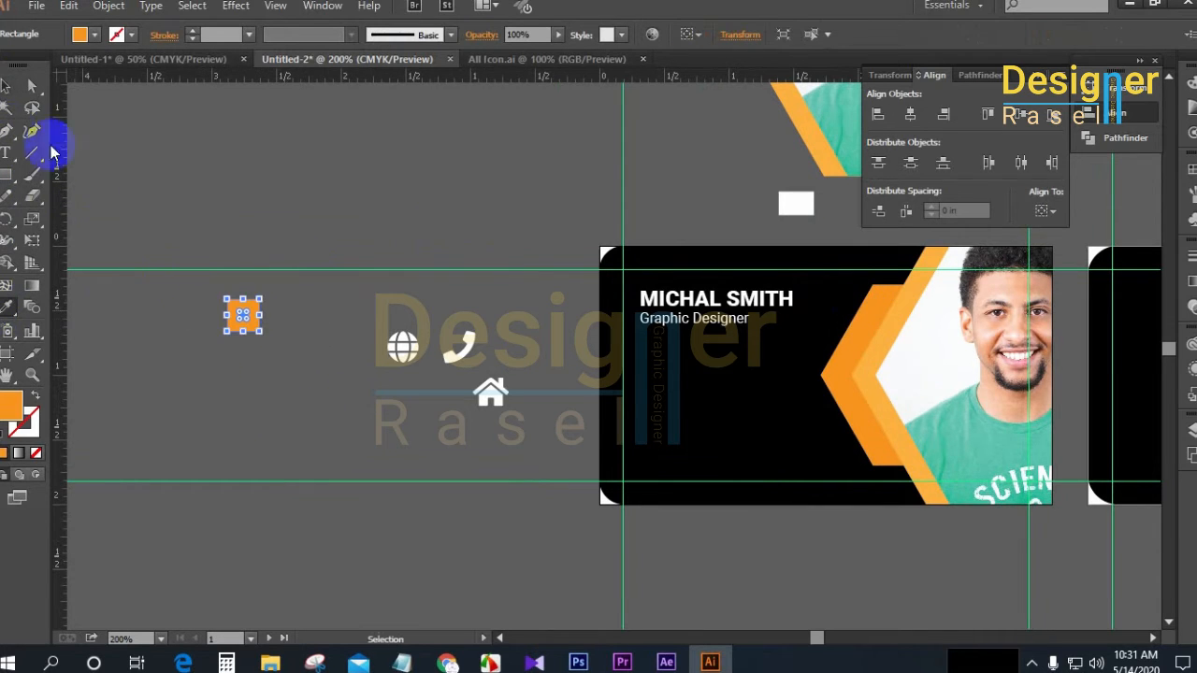
Duplicate the orange square and place the globe icon in front of the copy
left_click(6, 86)
scroll(247, 382, "up", 2)
left_click_drag(299, 362, 409, 414)
left_click_drag(363, 318, 608, 443)
left_click(639, 357)
left_click_drag(675, 370, 601, 435)
right_click(600, 435)
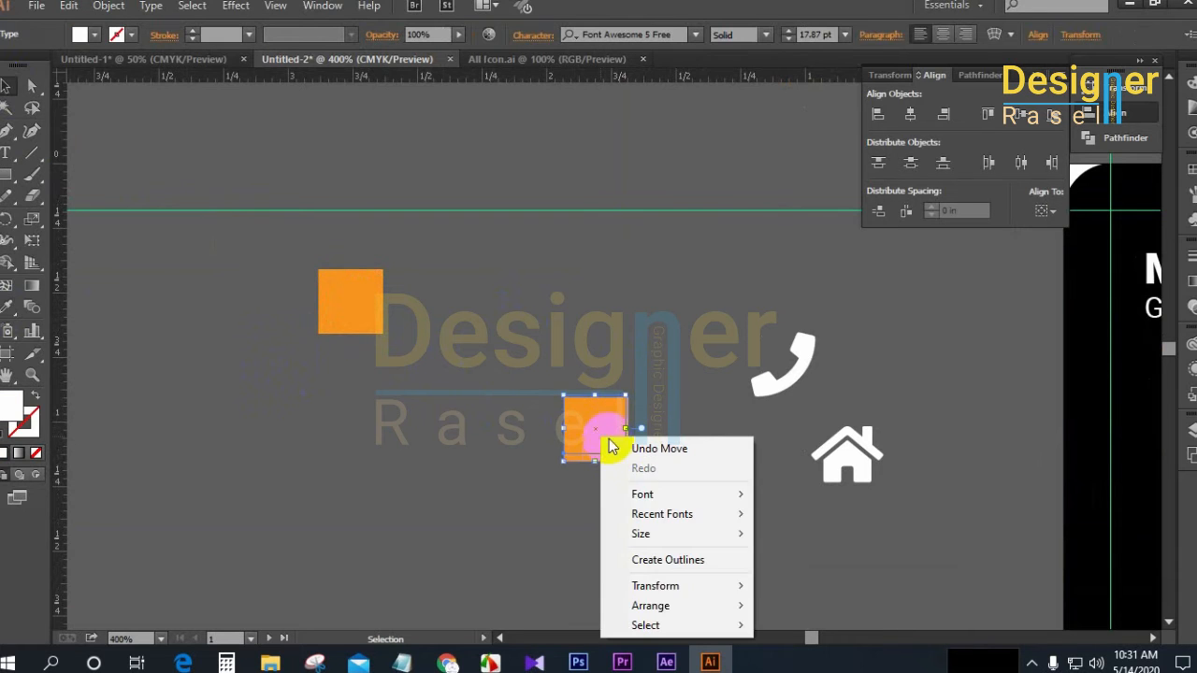
left_click(780, 521)
left_click(696, 397)
Scale the globe icon down to about 15.8 pt so it fits inside the orange square
scroll(652, 487, "down", 2)
scroll(652, 485, "down", 1)
scroll(640, 466, "up", 4)
left_click(621, 400)
left_click_drag(651, 433, 643, 426)
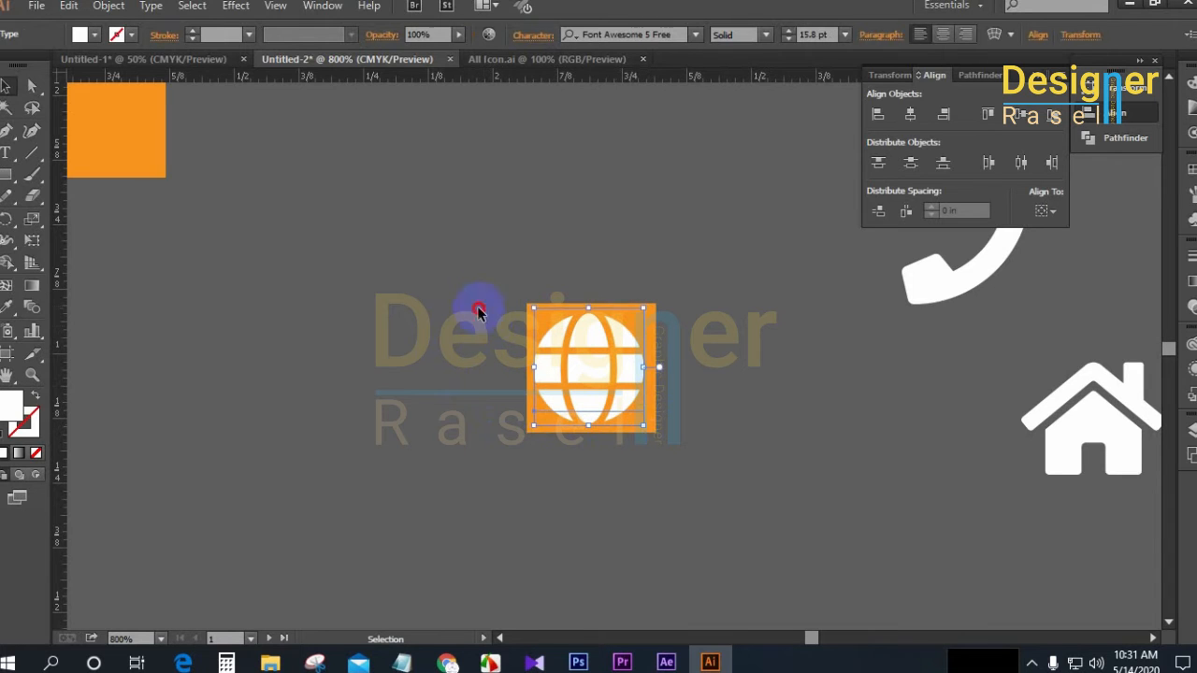
Round the corners of the orange square behind the globe and duplicate the rounded square to its left
left_click(539, 323)
left_click_drag(539, 318, 589, 378)
left_click(519, 301)
left_click(548, 321)
left_click(544, 330)
left_click_drag(544, 329, 312, 290)
Centre the globe icon and its rounded square on each other horizontally and vertically, aligned to the selection
left_click(559, 275)
left_click_drag(559, 276, 617, 374)
left_click(1045, 210)
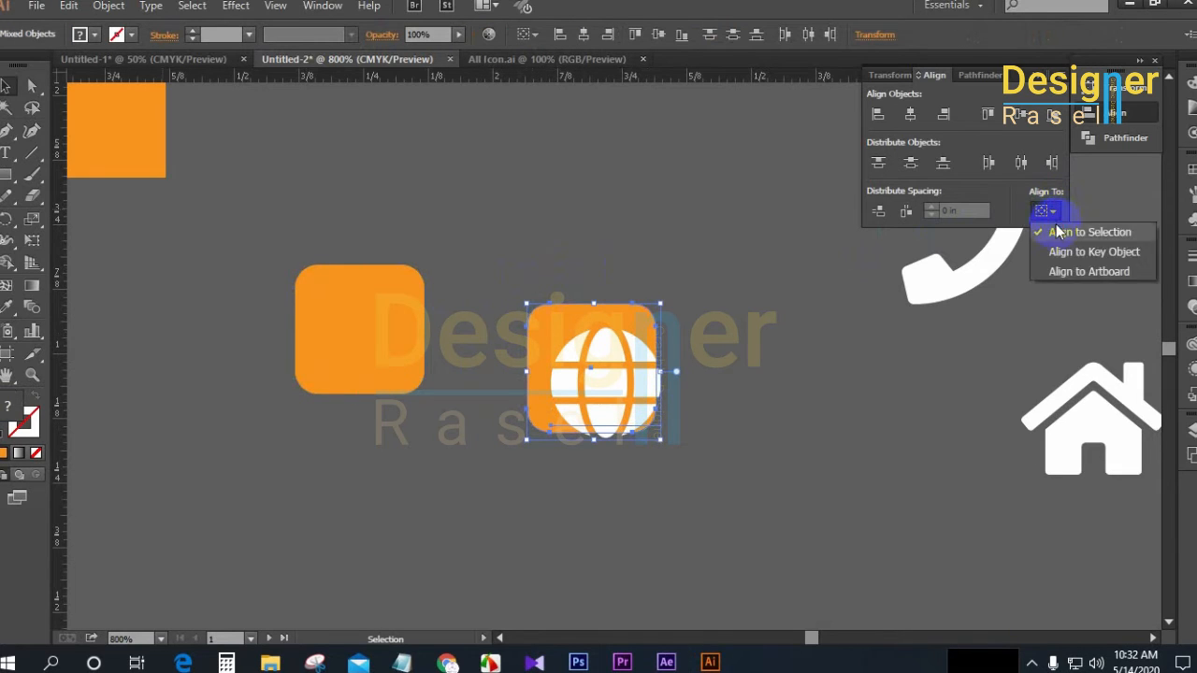
left_click(1059, 231)
left_click(909, 115)
left_click(1020, 121)
left_click(553, 300)
left_click_drag(550, 300, 724, 455)
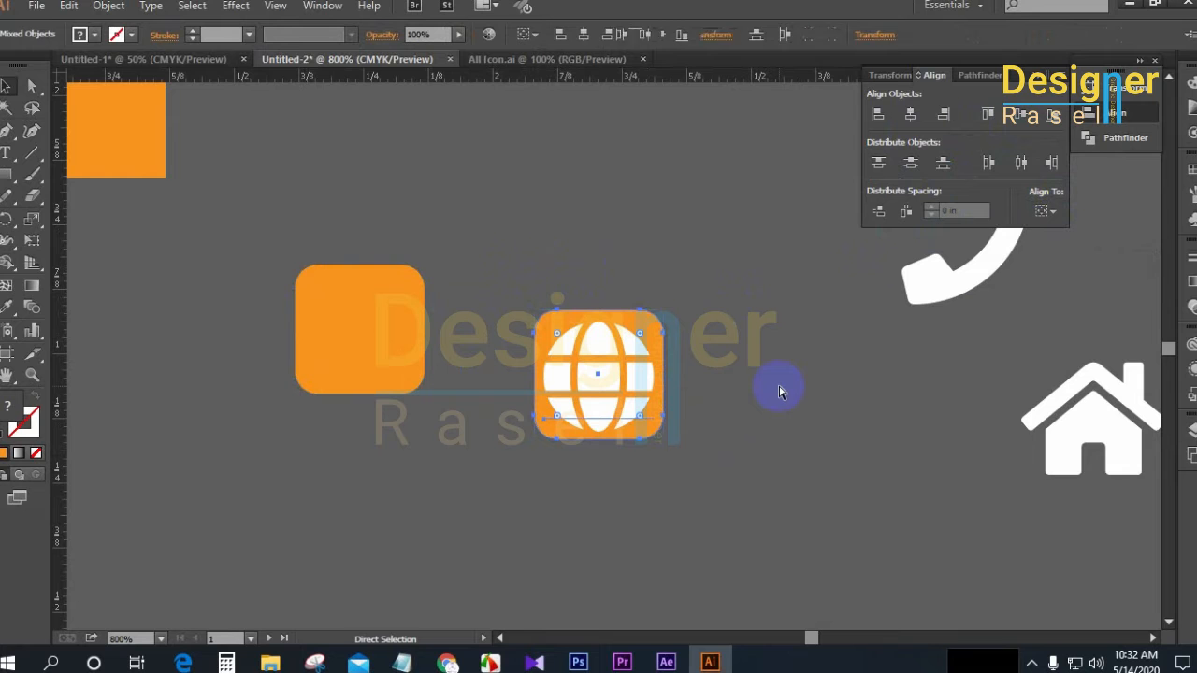
key("v")
left_click(782, 387)
Move the house icon below the empty rounded square and duplicate that square up and to the right
scroll(780, 391, "down", 1)
left_click_drag(842, 481, 782, 479)
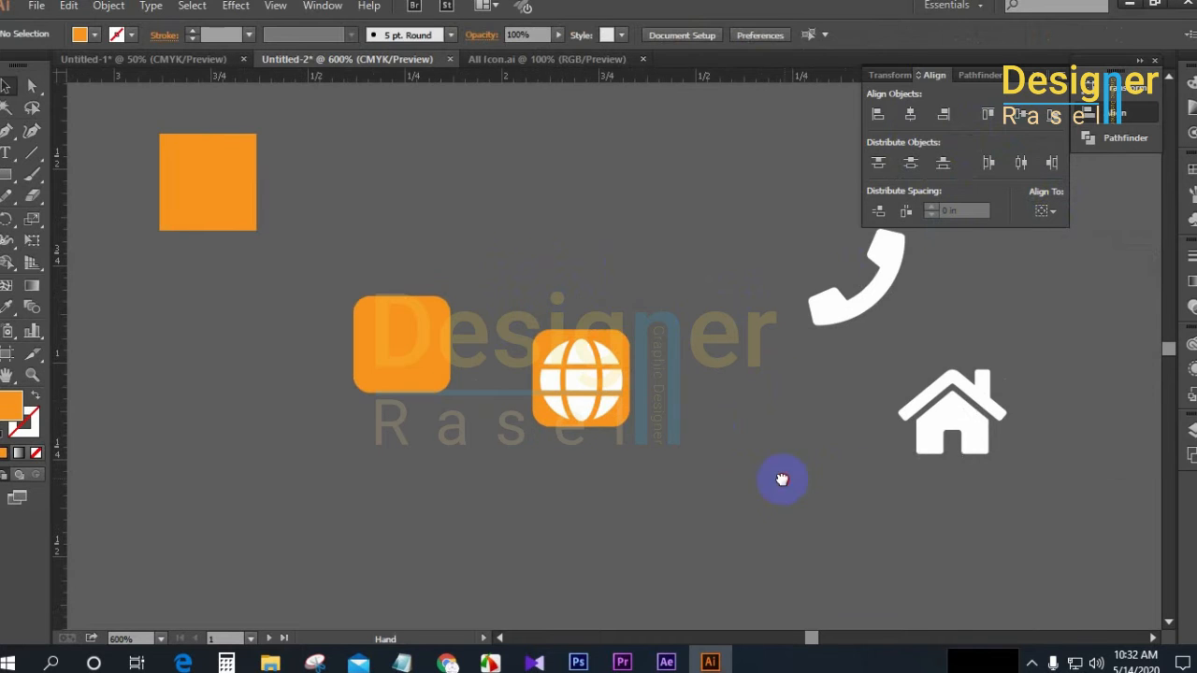
left_click_drag(947, 437, 328, 474)
left_click_drag(510, 489, 643, 478)
left_click_drag(558, 328, 667, 195)
Place the house icon over the rounded square left of the globe and bring it to the front
left_click_drag(472, 470, 550, 379)
right_click(543, 352)
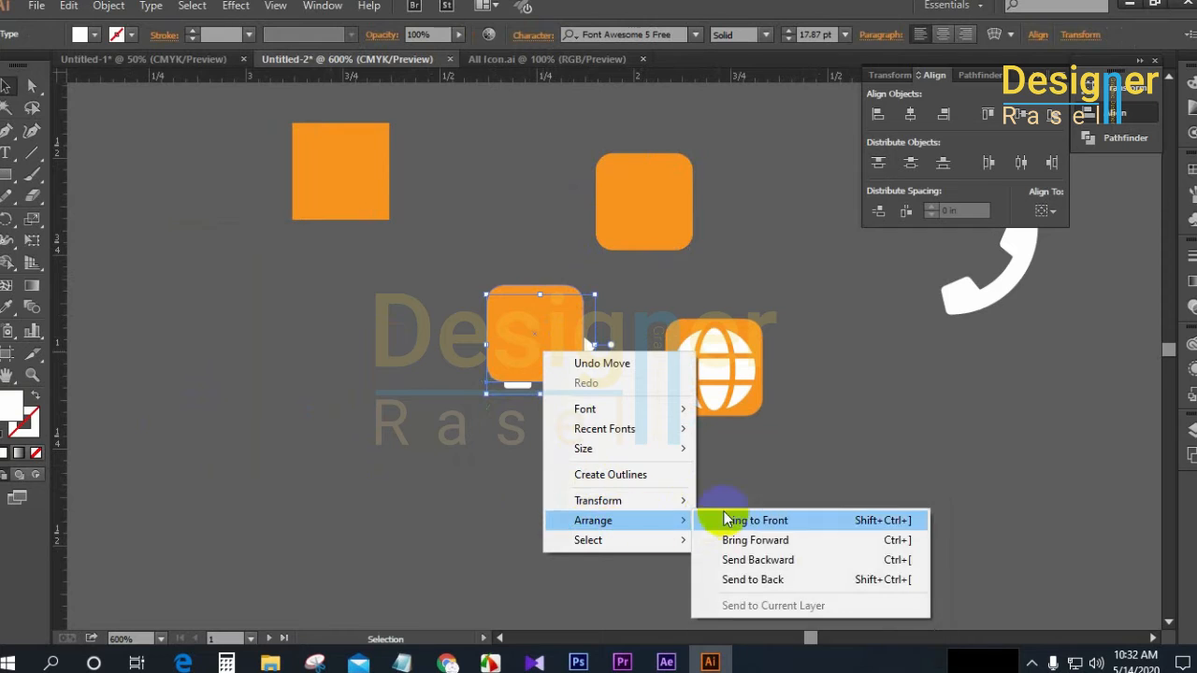
left_click(738, 519)
Resize the house icon to about 15.4 pt so it fits within its rounded square
key("ctrl+equal")
left_click_drag(612, 407, 591, 378)
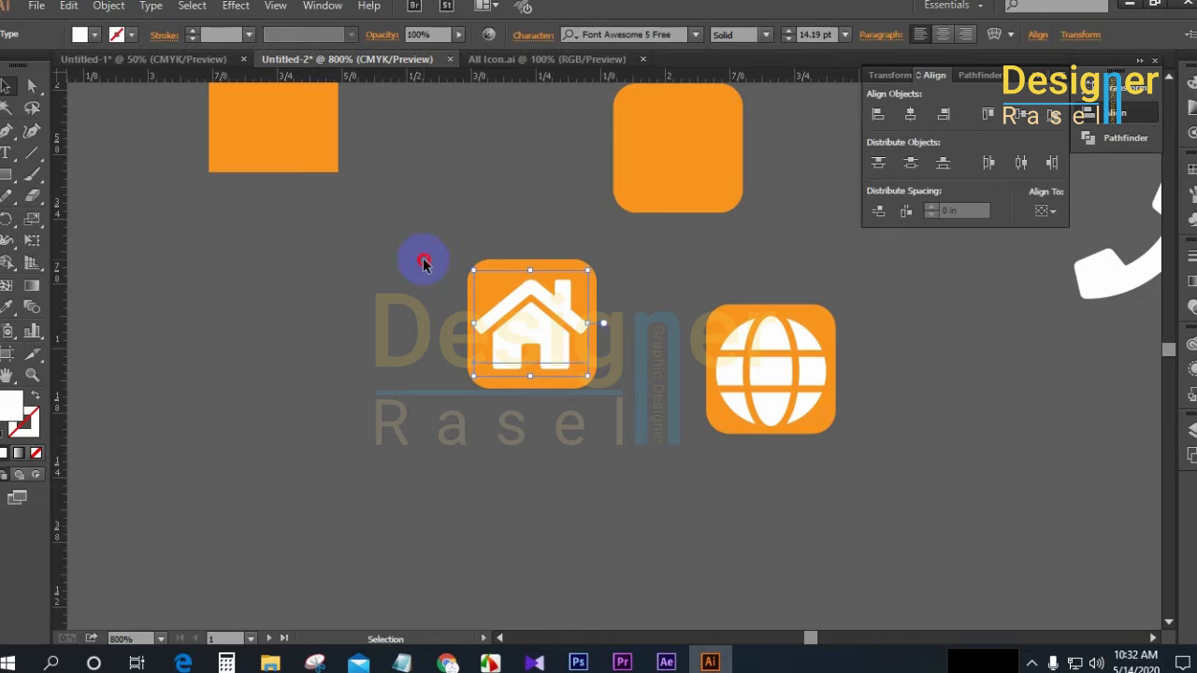
left_click(424, 263)
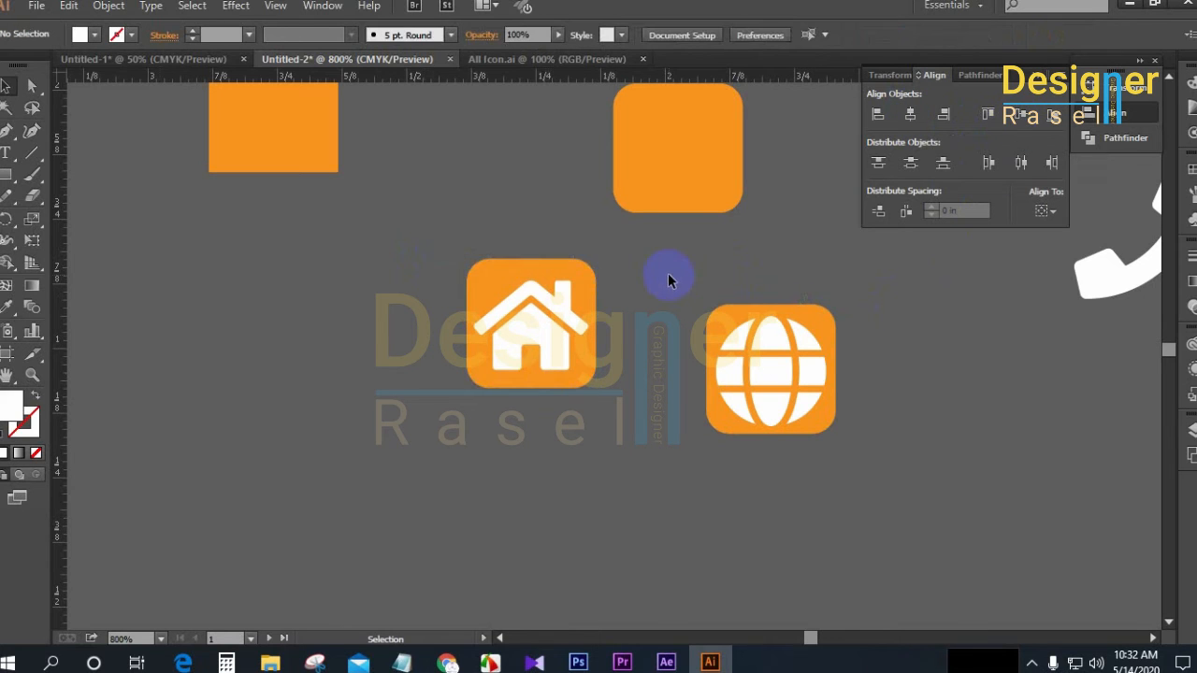
left_click(534, 342)
left_click_drag(589, 376, 592, 380)
left_click(612, 445)
left_click(758, 406)
left_click(556, 344)
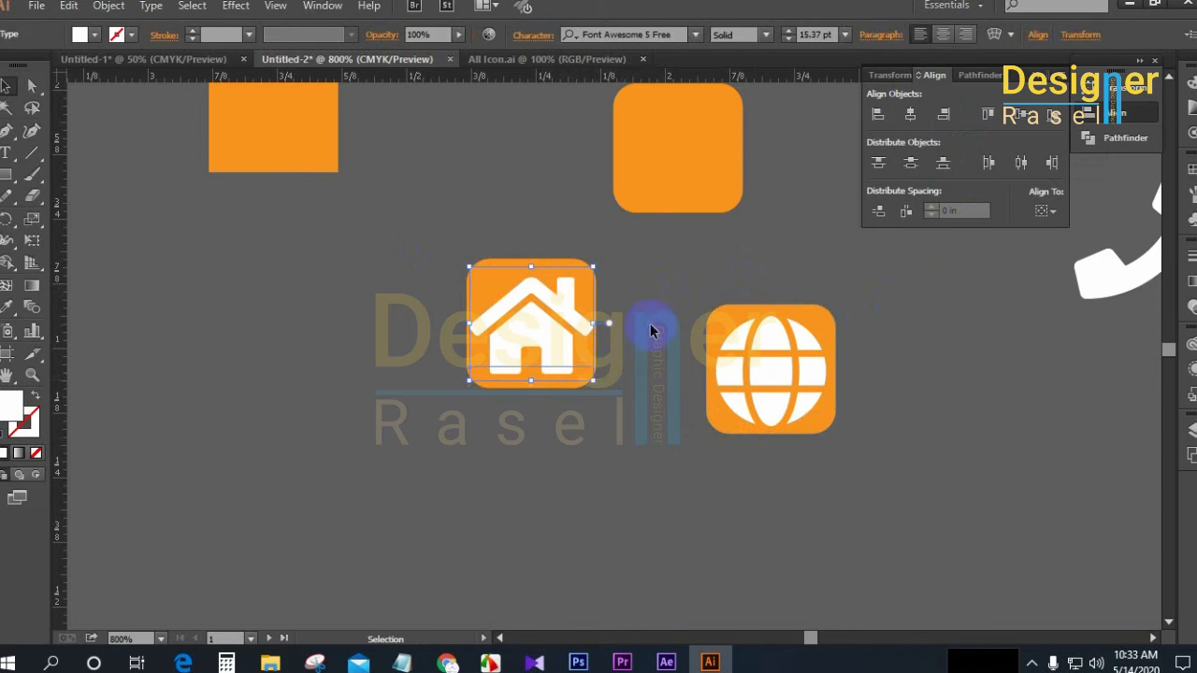
Group the house icon with its orange rounded square and move it down, clear of the globe icon
left_click(548, 376, "shift")
left_click_drag(737, 277, 382, 421)
key("ctrl+g")
Move the phone icon onto the remaining rounded square and bring it to the front
left_click_drag(1012, 310, 893, 378)
left_click_drag(1080, 363, 561, 416)
left_click_drag(556, 285, 598, 329)
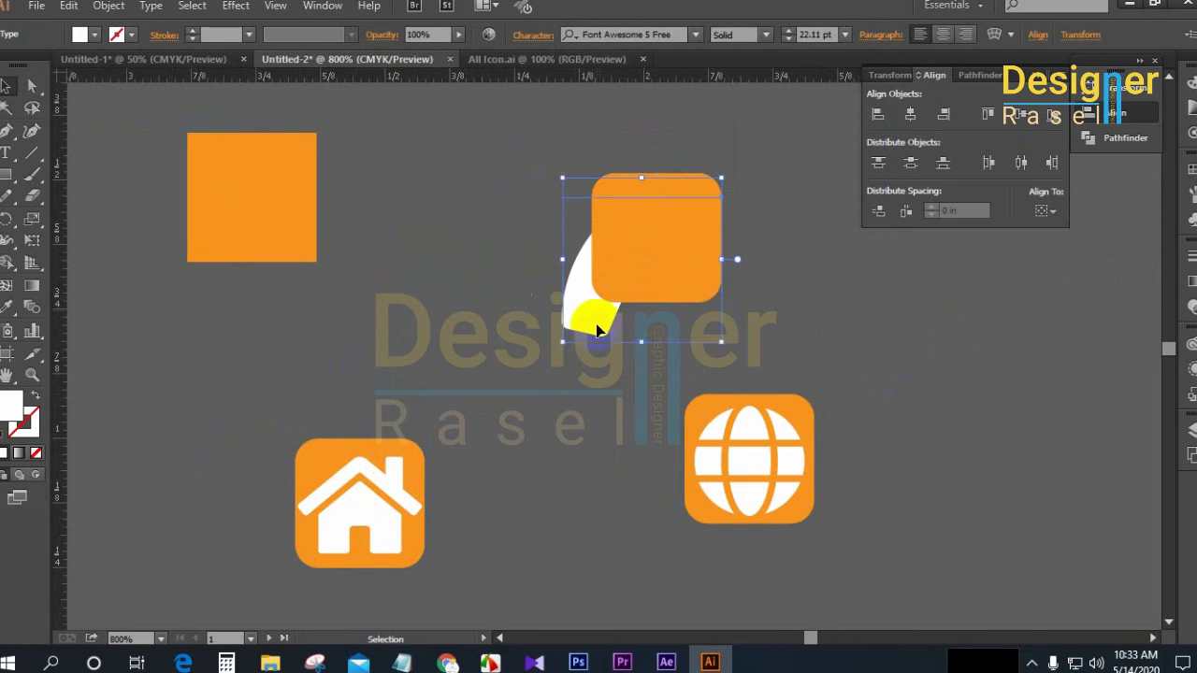
right_click(603, 324)
mouse_move(676, 489)
left_click(786, 489)
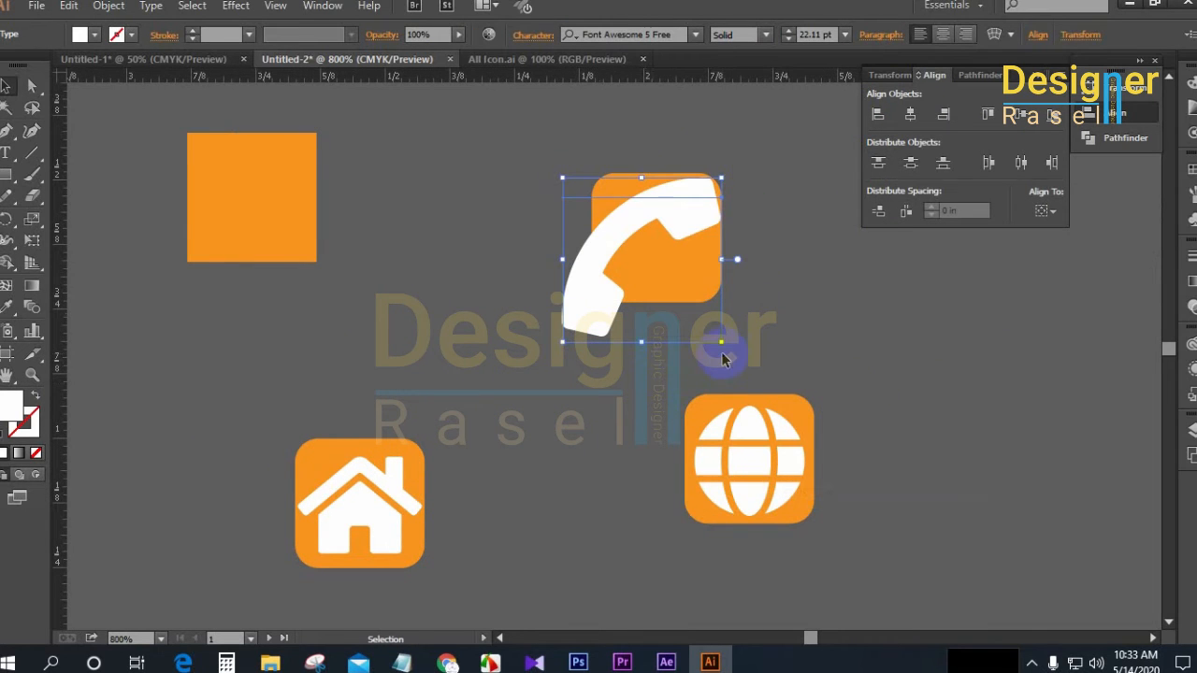
Rotate the phone icon upright and scale it down to fit over its rounded square
left_click_drag(726, 351, 748, 341)
left_click_drag(855, 358, 644, 317)
left_click_drag(782, 256, 738, 251)
left_click_drag(653, 277, 649, 267)
Centre the phone icon horizontally and vertically on its orange rounded square
left_click_drag(526, 190, 785, 288)
left_click(910, 119)
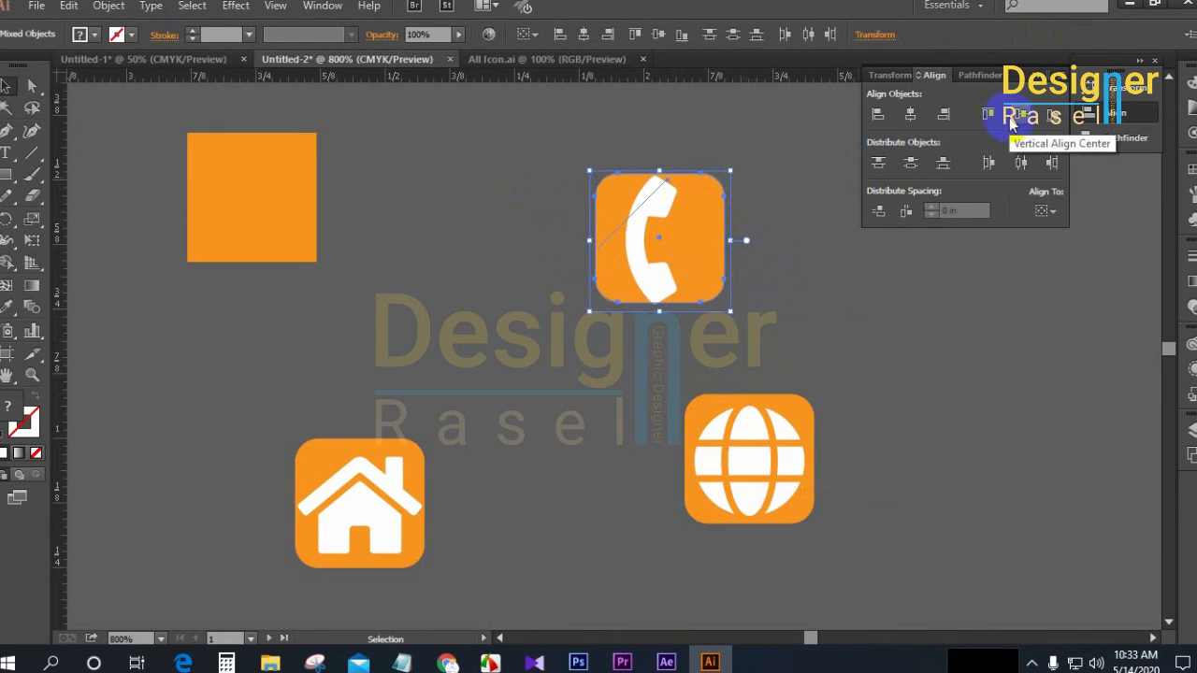
left_click(1015, 118)
left_click(808, 297)
Scale the phone icon down slightly to fit inside its rounded square, and group the two
key("ctrl+plus")
left_click(659, 317)
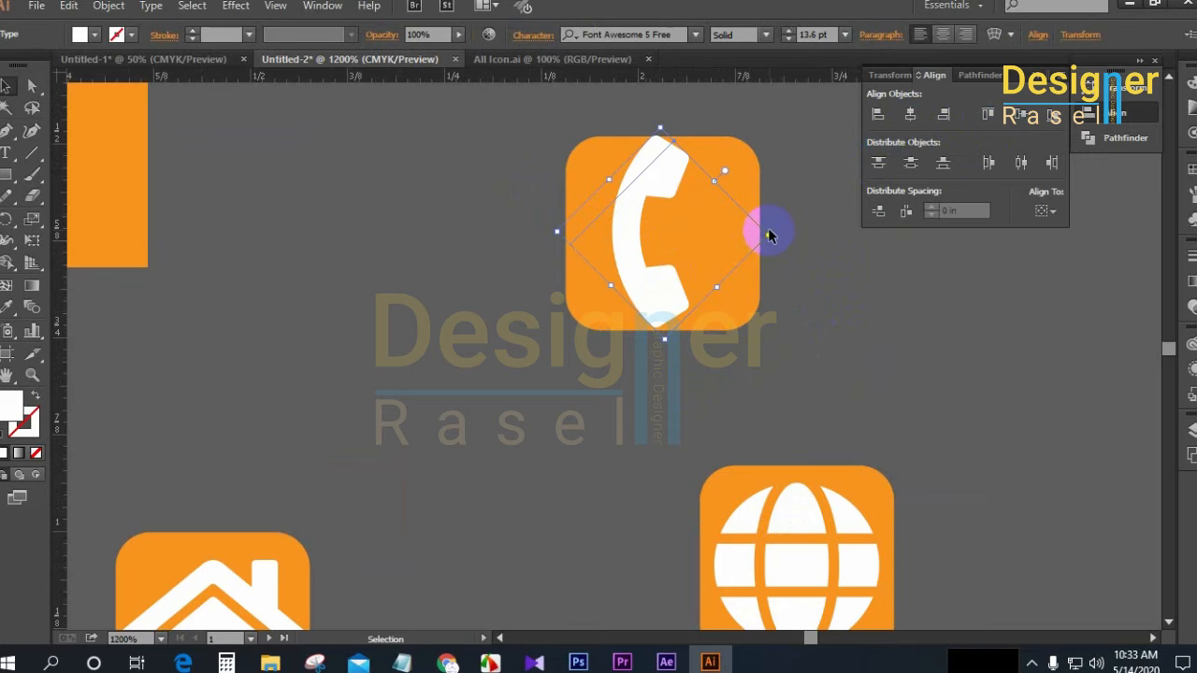
left_click_drag(766, 236, 756, 235)
left_click(791, 320)
key("ctrl+minus")
key("ctrl+minus")
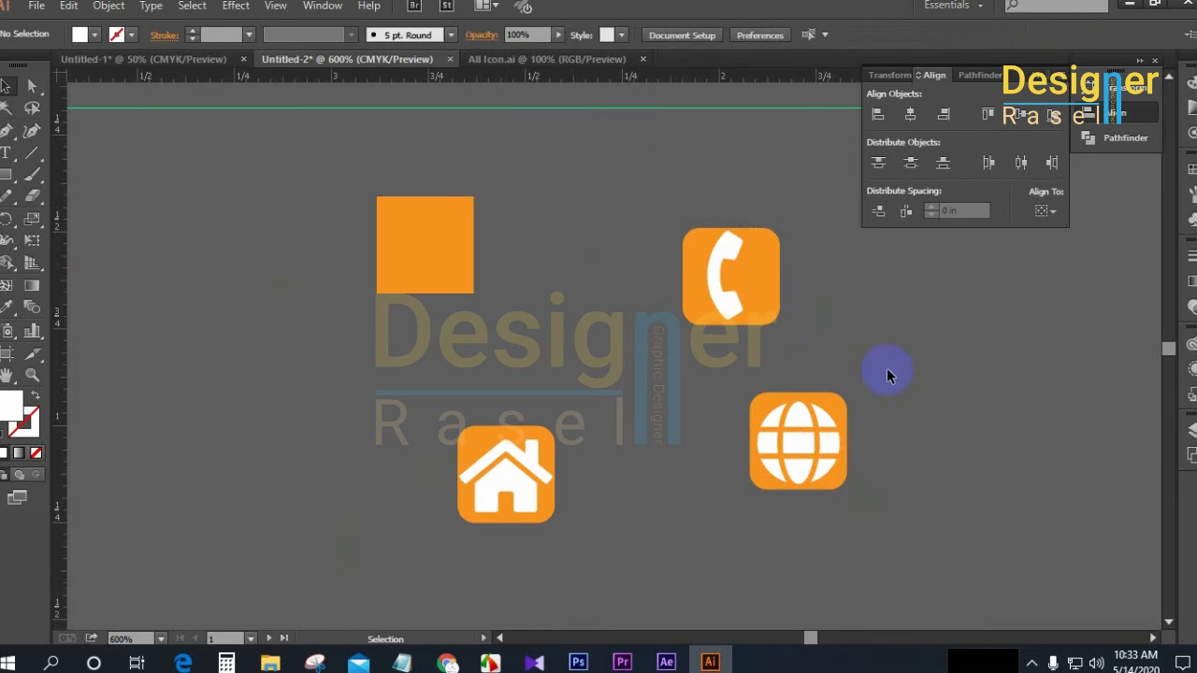
left_click(728, 248)
left_click(866, 300)
scroll(869, 321, "down", 1)
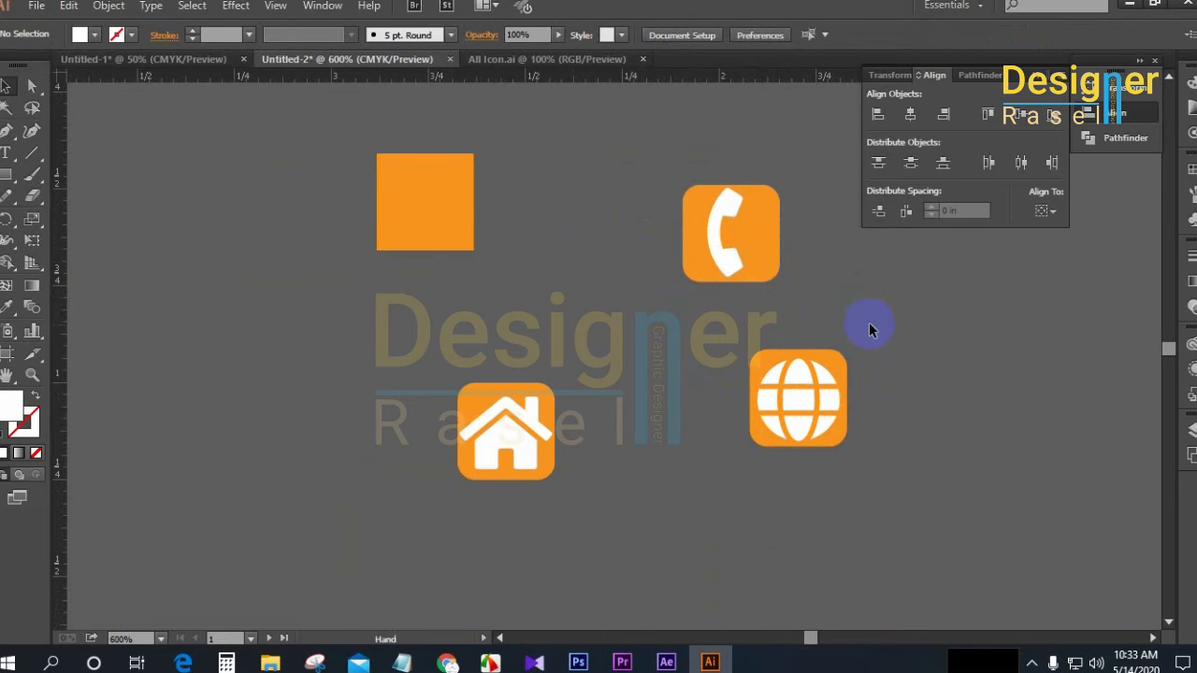
Align the phone, globe and house icons by their horizontal and vertical centres so they stack on one another
scroll(870, 322, "down", 1, "alt")
scroll(984, 378, "right", 1)
left_click(444, 395)
left_click_drag(798, 349, 740, 276)
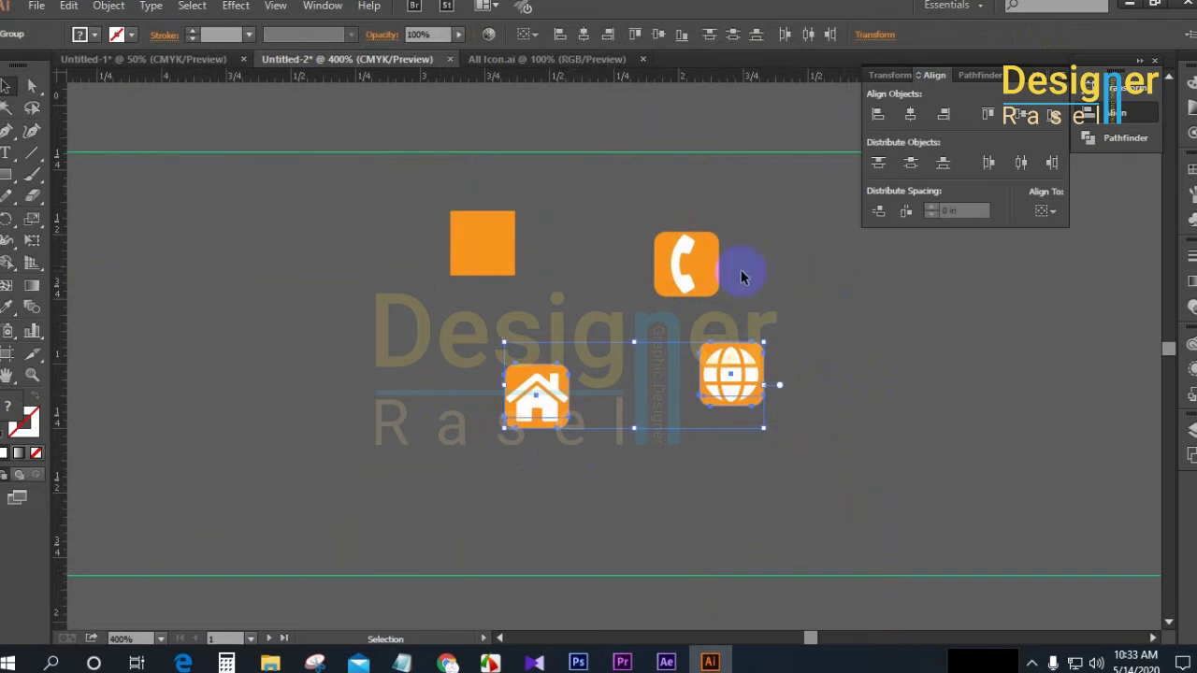
left_click(912, 114)
left_click(1016, 116)
Move the stacked icons close to the front card's left edge
left_click_drag(932, 382, 715, 357)
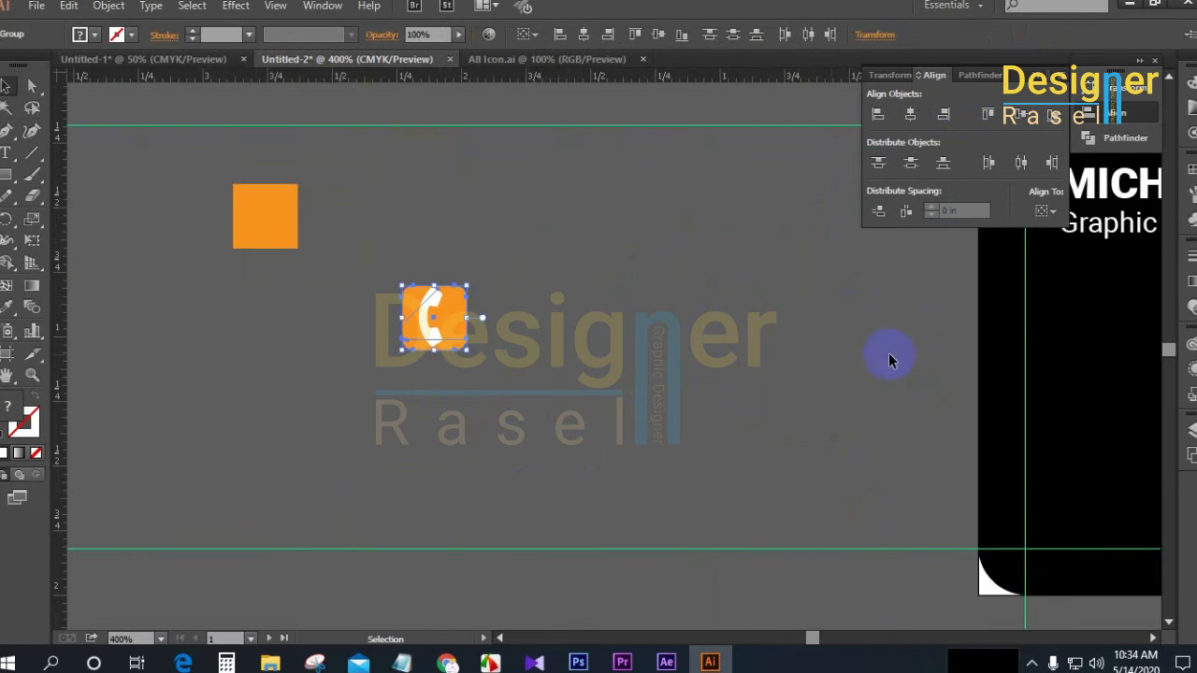
left_click_drag(889, 356, 723, 401)
left_click_drag(270, 369, 707, 401)
left_click_drag(972, 443, 676, 440)
Pull the phone and house icons off the stack and place the phone icon at the card's left margin guide
left_click_drag(402, 410, 358, 391)
left_click(389, 361)
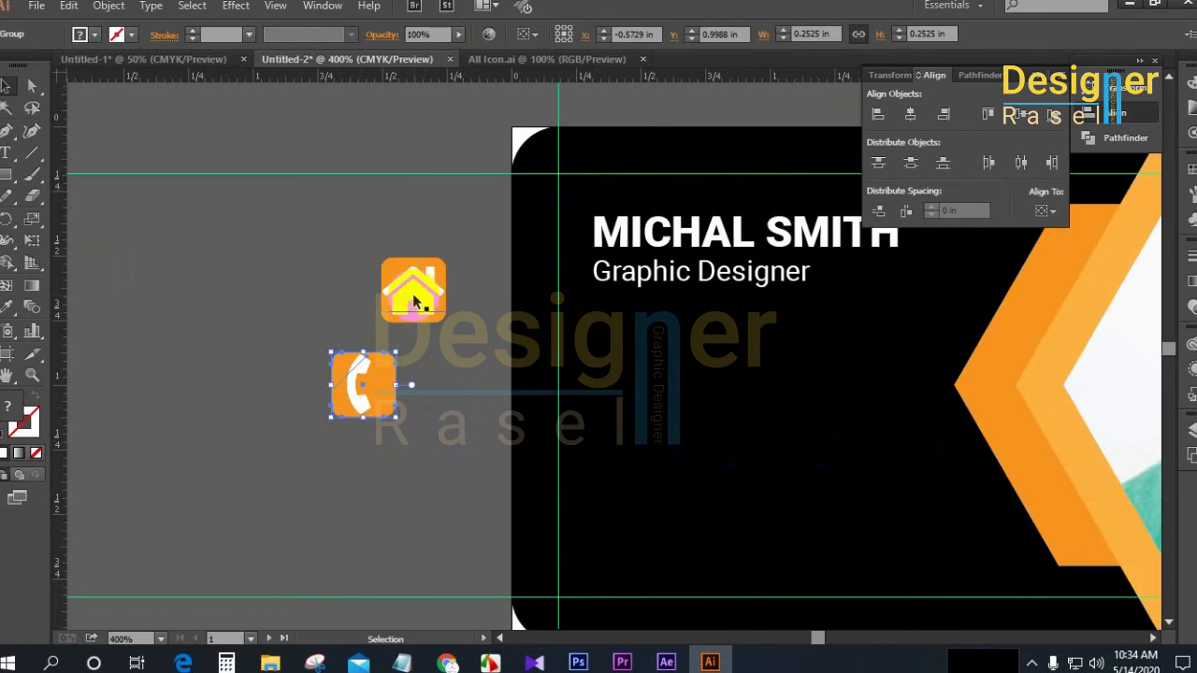
left_click_drag(412, 301, 285, 301)
left_click_drag(356, 398, 586, 378)
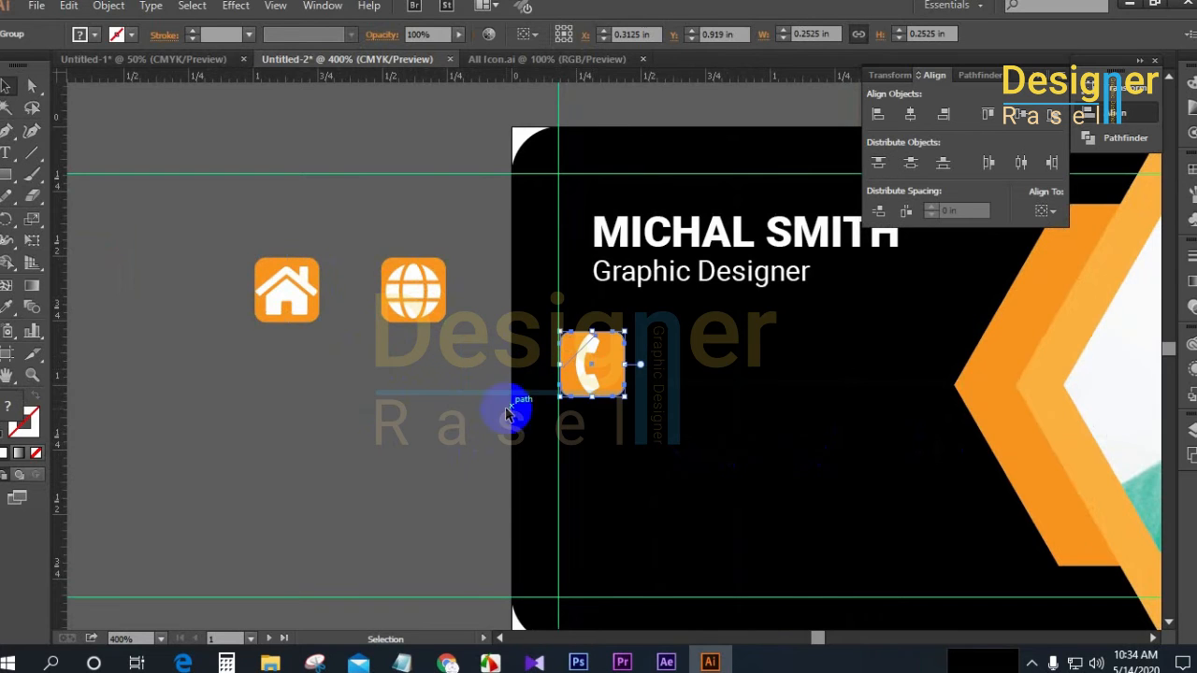
Stack the phone, globe and house icons centred on one another again beside the card
scroll(446, 420, "down", 3)
left_click(568, 521)
left_click_drag(566, 519, 645, 506)
left_click_drag(576, 390, 517, 379)
left_click_drag(439, 352, 534, 389)
left_click(1019, 115)
left_click(543, 408)
left_click(505, 375)
Scale the stacked icons down together and move the phone icon to the card's left margin guide below the job title
scroll(504, 375, "up", 2)
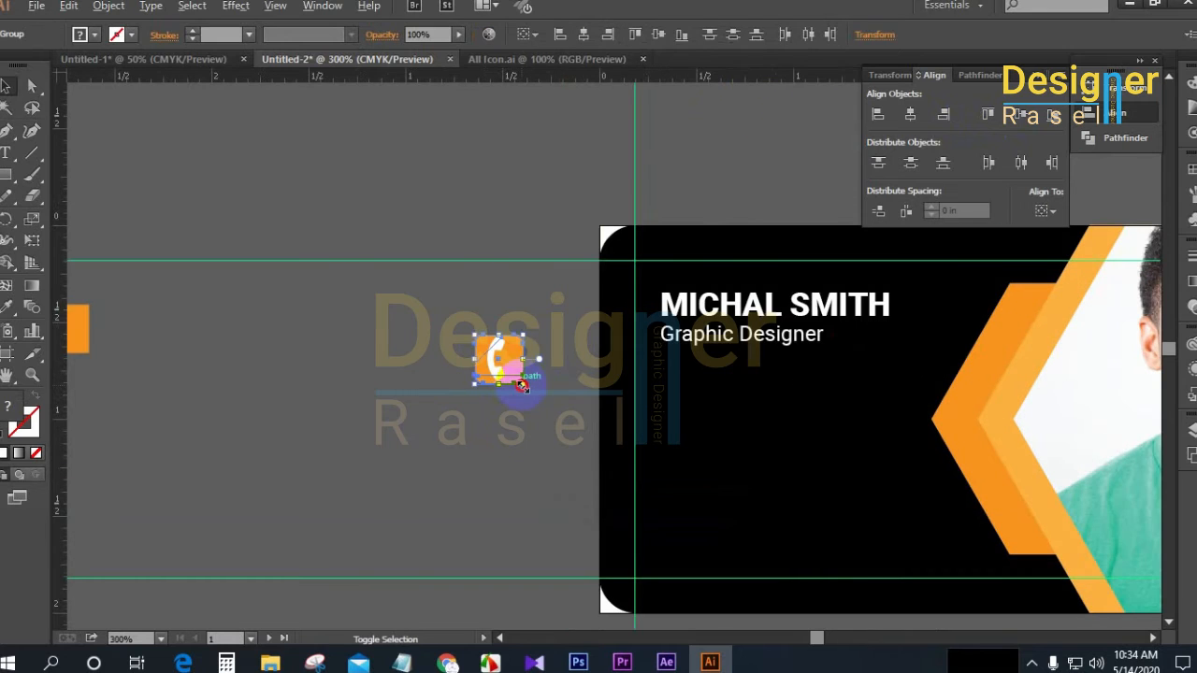
left_click_drag(500, 370, 651, 409)
left_click(494, 452)
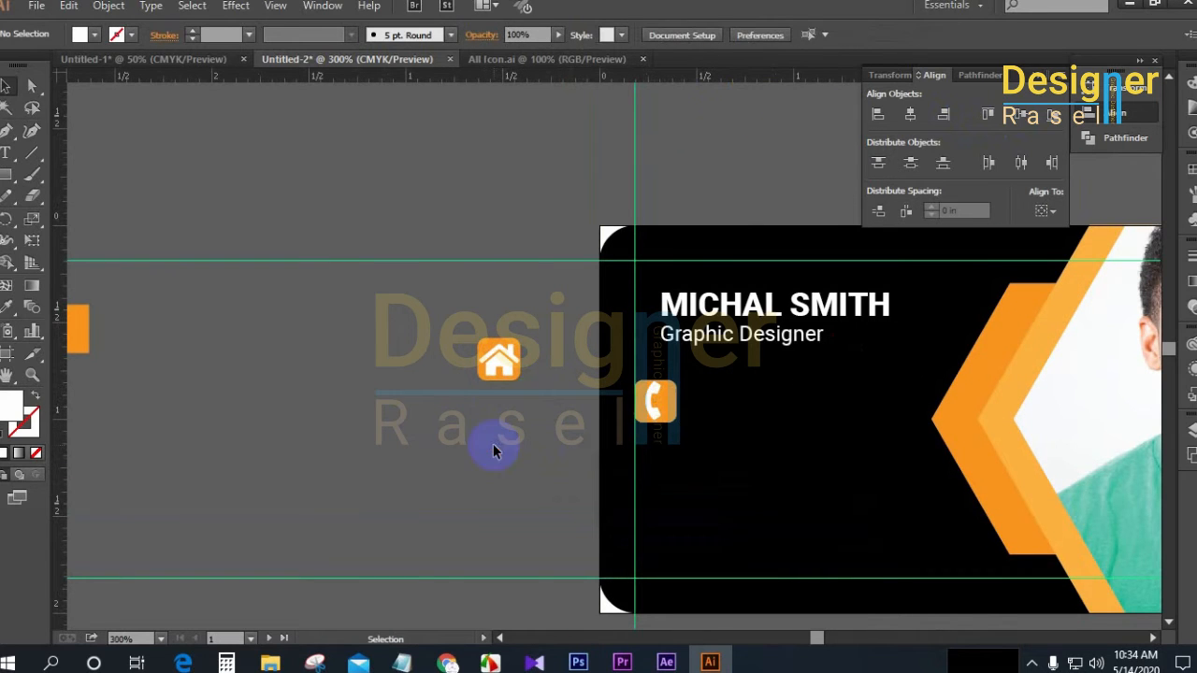
Place a white spacer rectangle on the left margin guide, directly beneath the phone icon
scroll(270, 275, "down", 2)
left_click_drag(583, 219, 465, 363)
scroll(465, 363, "up", 3)
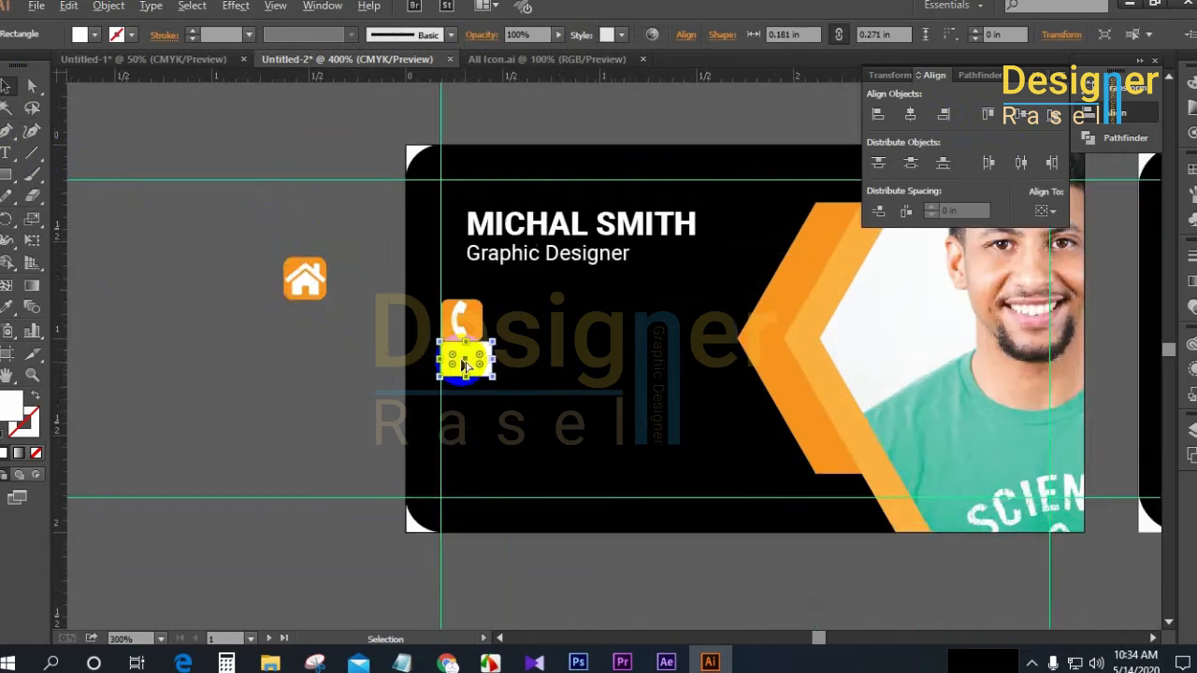
scroll(455, 342, "up", 4)
left_click_drag(554, 358, 576, 366)
left_click(185, 316)
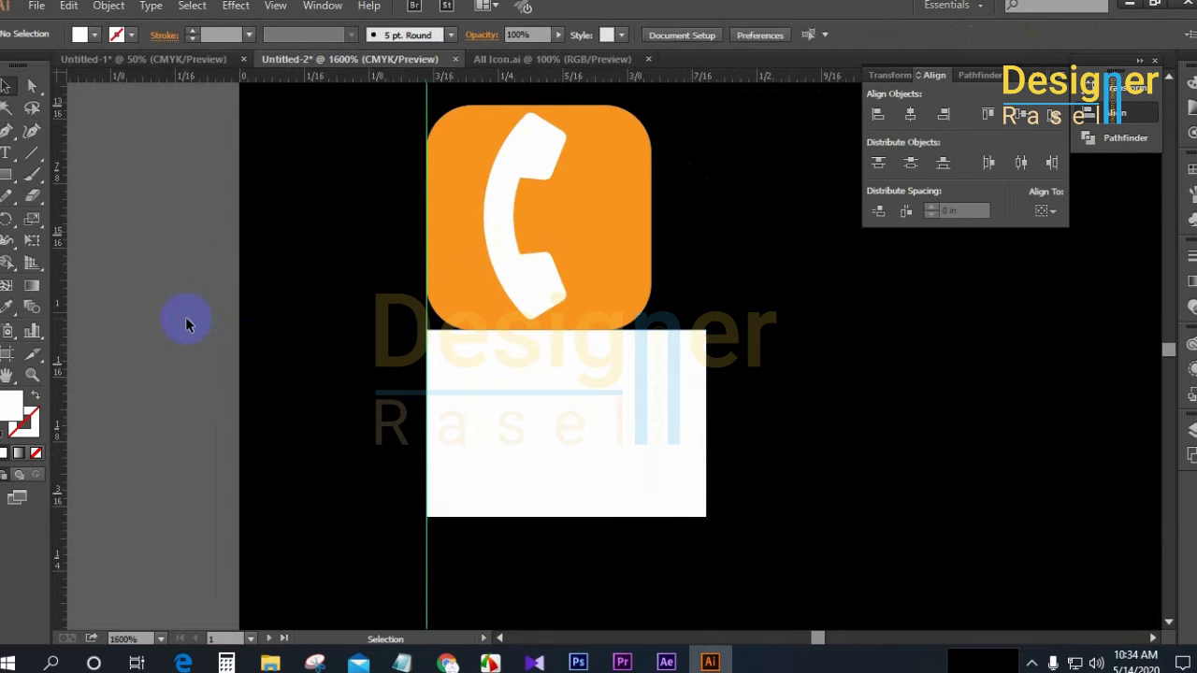
Move the globe icon directly beneath the spacer and the house icon down to the bottom margin guide, both on the left margin
scroll(368, 414, "down", 5)
left_click_drag(261, 287, 397, 453)
left_click_drag(245, 258, 406, 385)
scroll(227, 381, "down", 3)
left_click(227, 381)
left_click(397, 350)
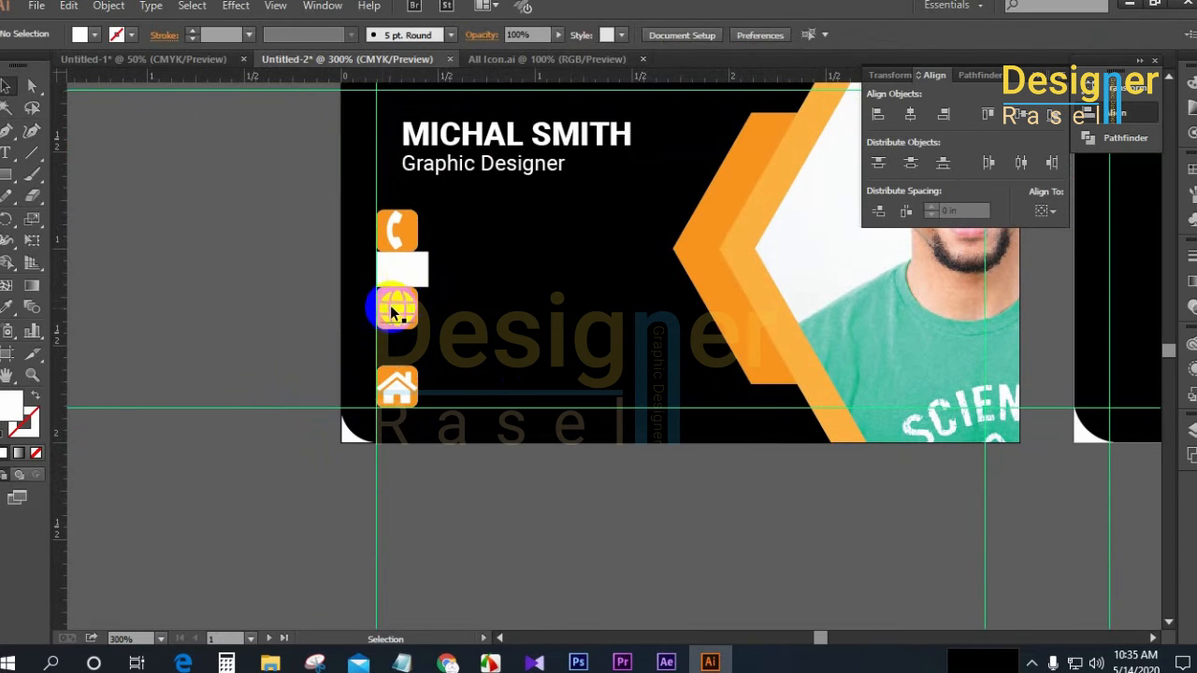
Place a copy of the spacer rectangle beneath the globe icon and set the house icon directly against its lower edge
left_click_drag(411, 271, 374, 299)
scroll(397, 349, "up", 5)
left_click_drag(389, 486, 392, 492)
left_click(260, 426)
scroll(185, 417, "down", 3)
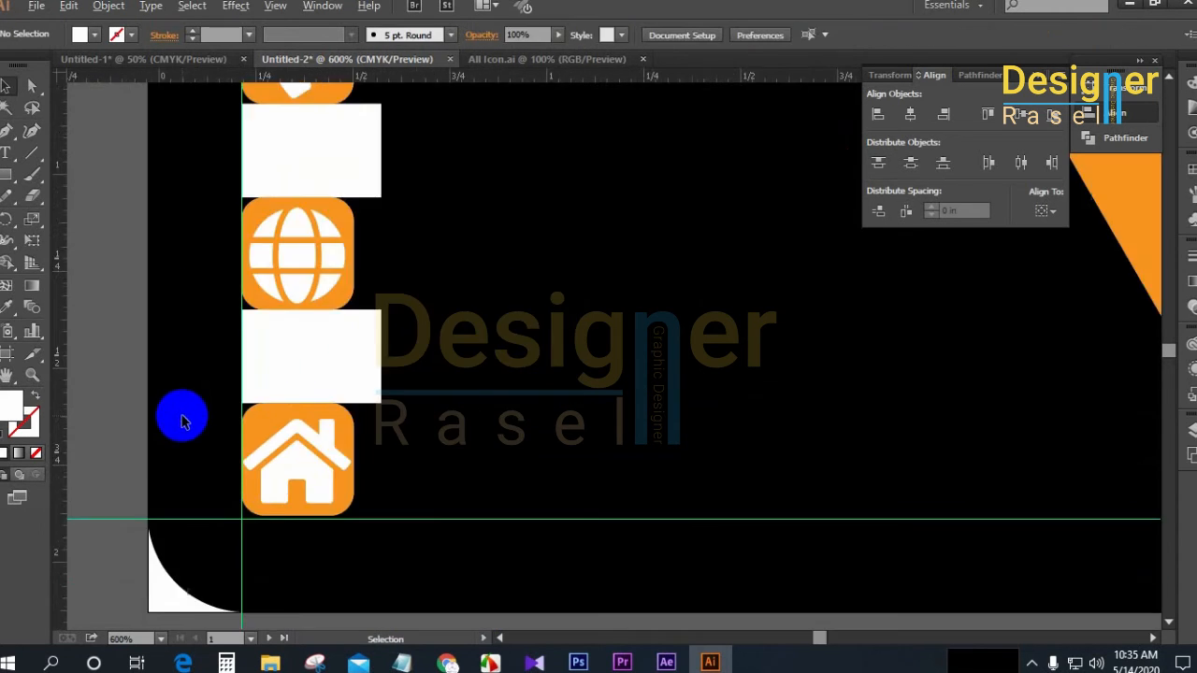
Add a phone number as white Roboto Regular text at 8 pt next to the phone icon
scroll(514, 447, "up", 1)
scroll(514, 447, "up", 3)
scroll(514, 436, "left", 3)
key("t")
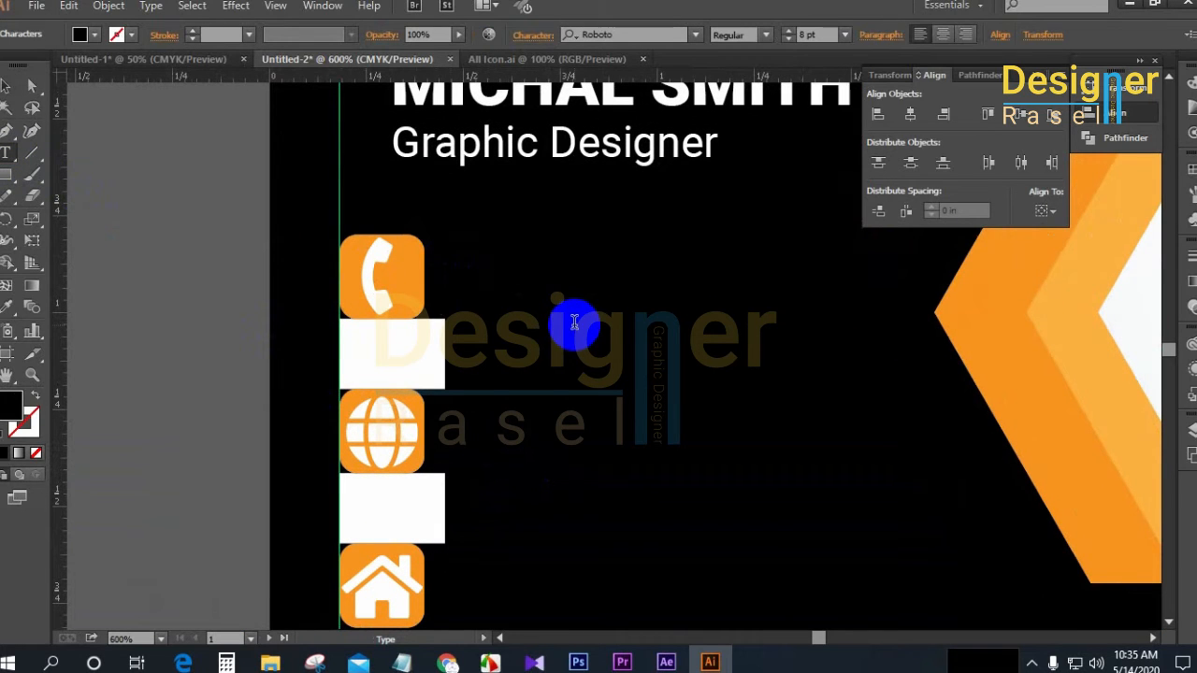
left_click_drag(602, 256, 430, 256)
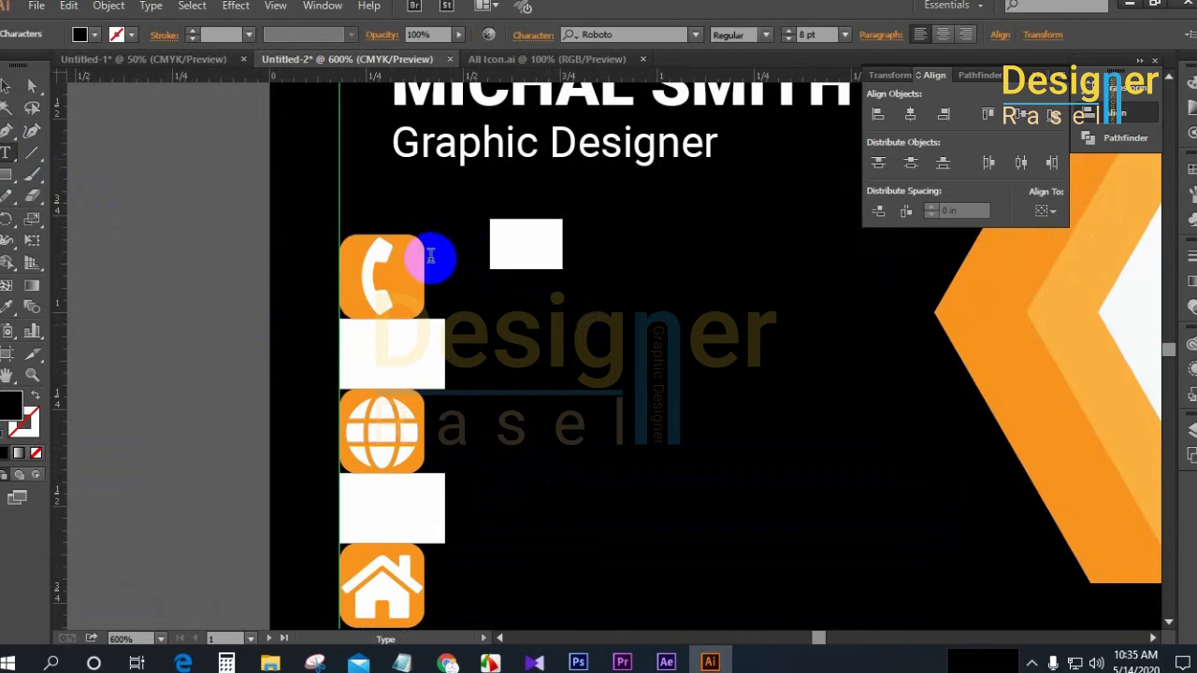
left_click(91, 37)
left_click(38, 61)
left_click(568, 244)
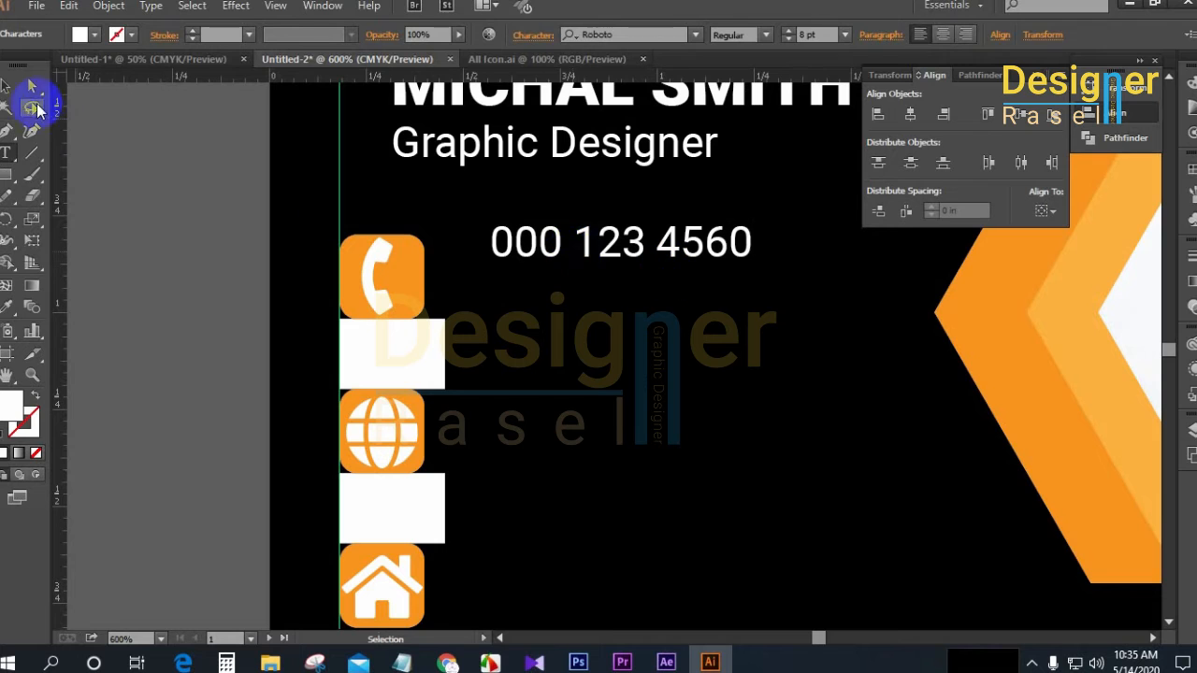
left_click(6, 85)
Duplicate the phone number onto a second line and move the two-line text close beside the phone icon
double_click(704, 257)
key("ctrl+a")
key("ctrl+c")
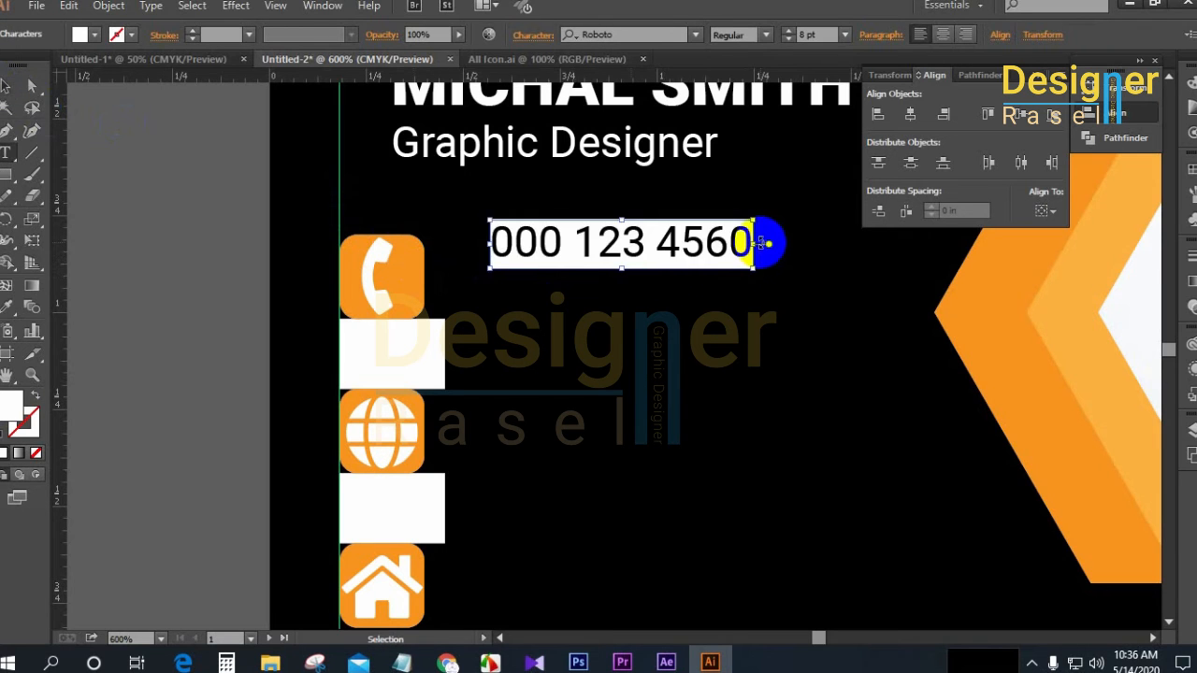
left_click(760, 241)
key("ctrl+v")
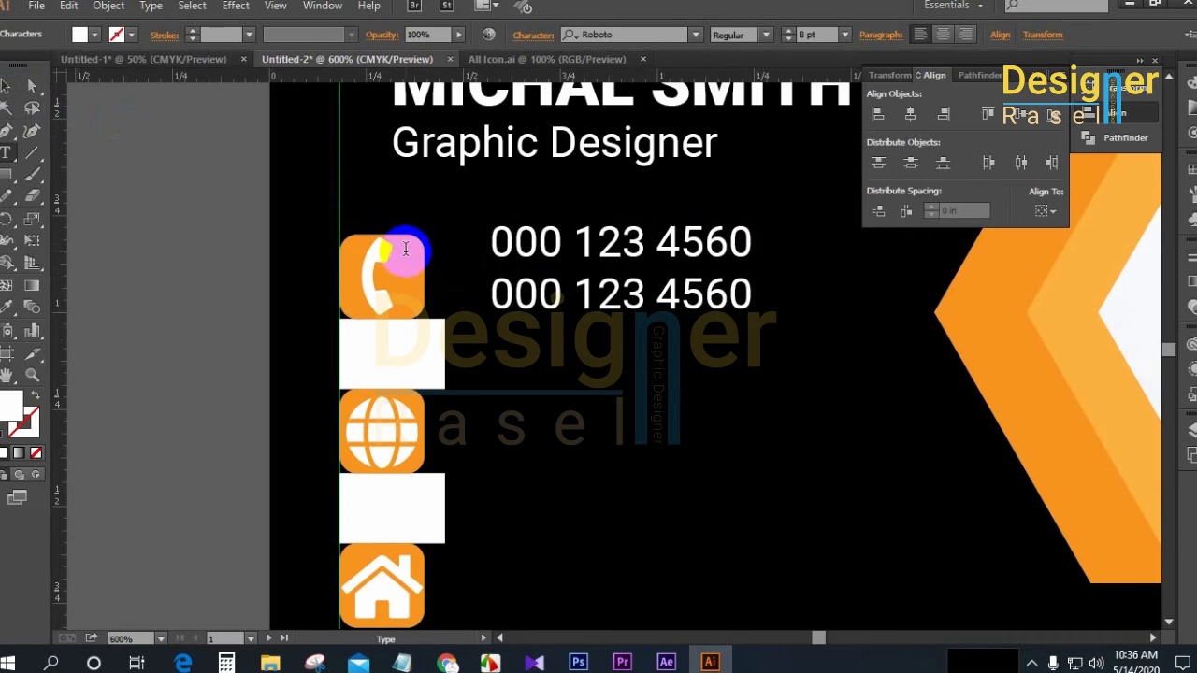
left_click(6, 86)
left_click_drag(595, 262, 551, 268)
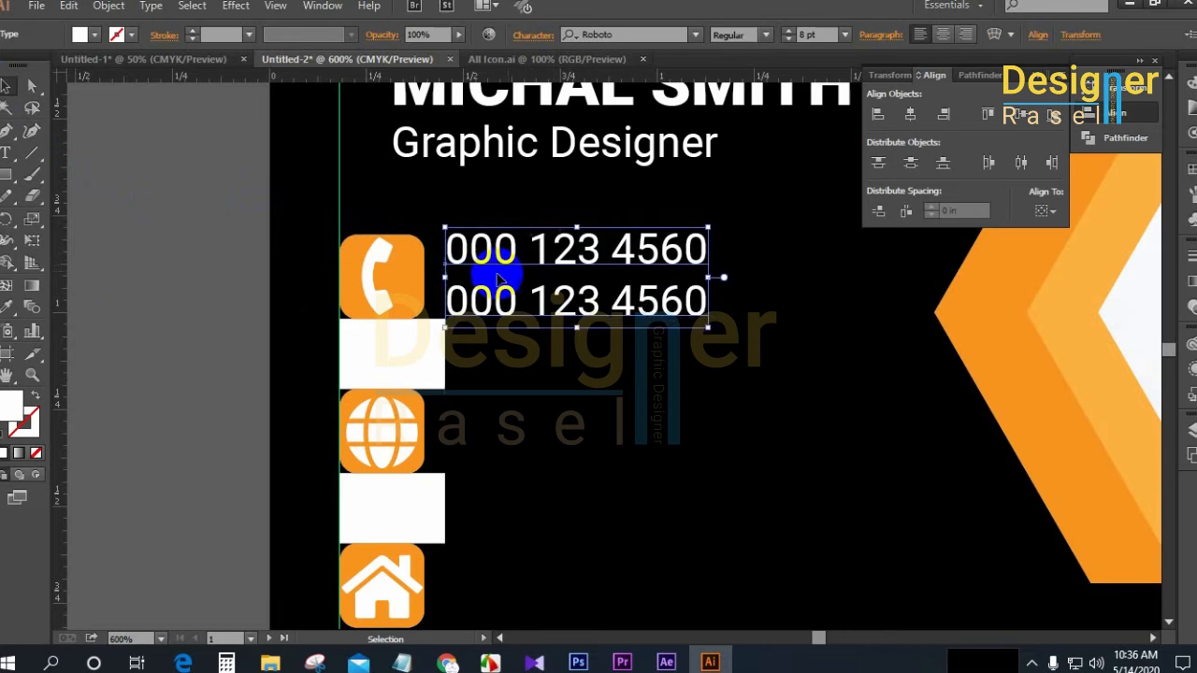
left_click(132, 318)
Set the font size of the two phone number lines to 6 pt
left_click_drag(474, 408, 548, 414)
left_click(655, 311)
left_click(844, 35)
left_click(860, 80)
left_click(232, 234)
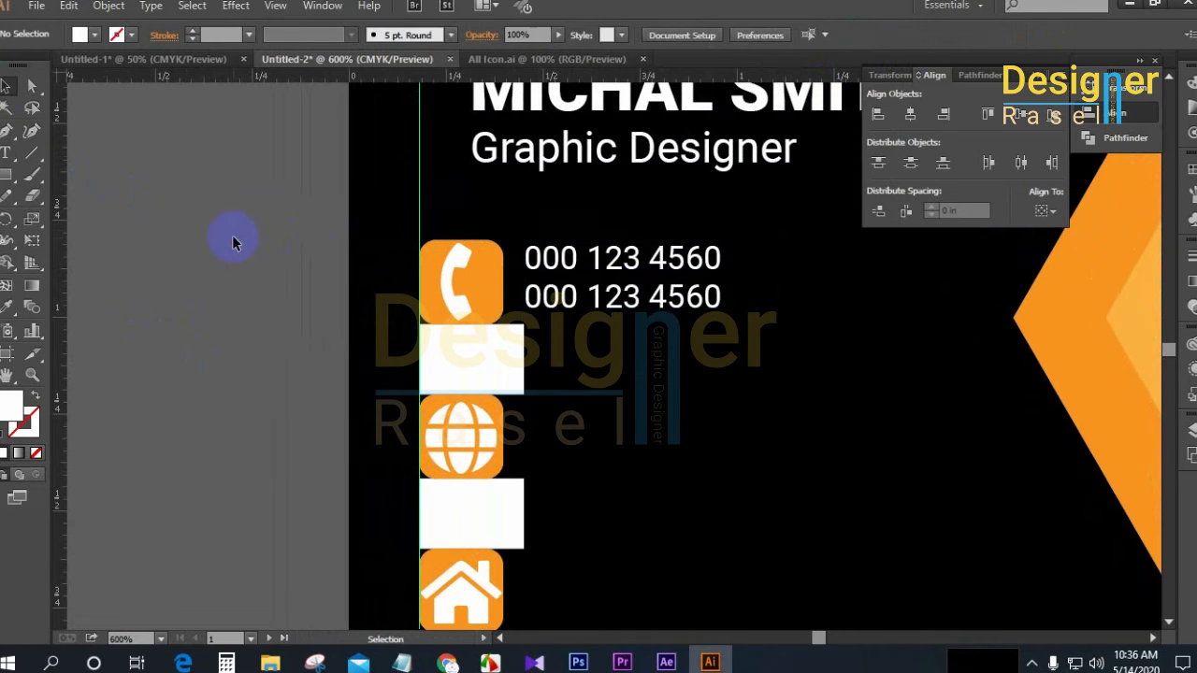
Undo the horizontal centring of the phone icon and numbers, and align them by their vertical centres instead
scroll(232, 235, "down", 4)
scroll(281, 245, "up", 5)
left_click(414, 249)
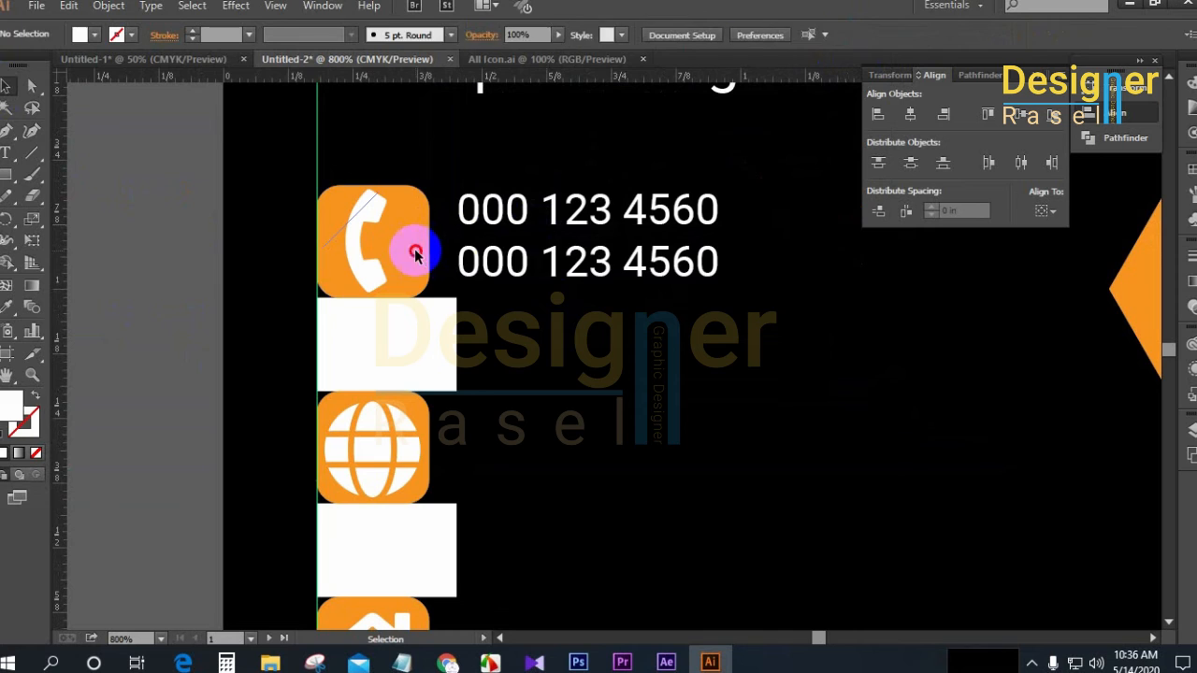
left_click(695, 240, "shift")
left_click(910, 114)
key("ctrl+z")
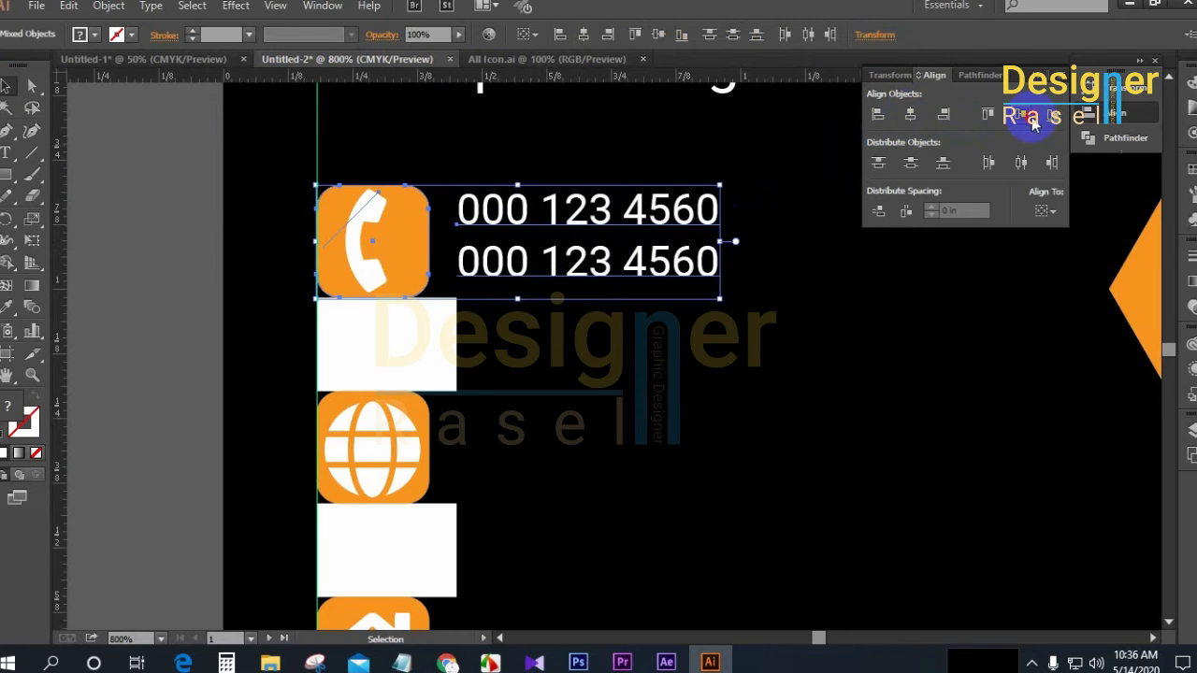
left_click(174, 240)
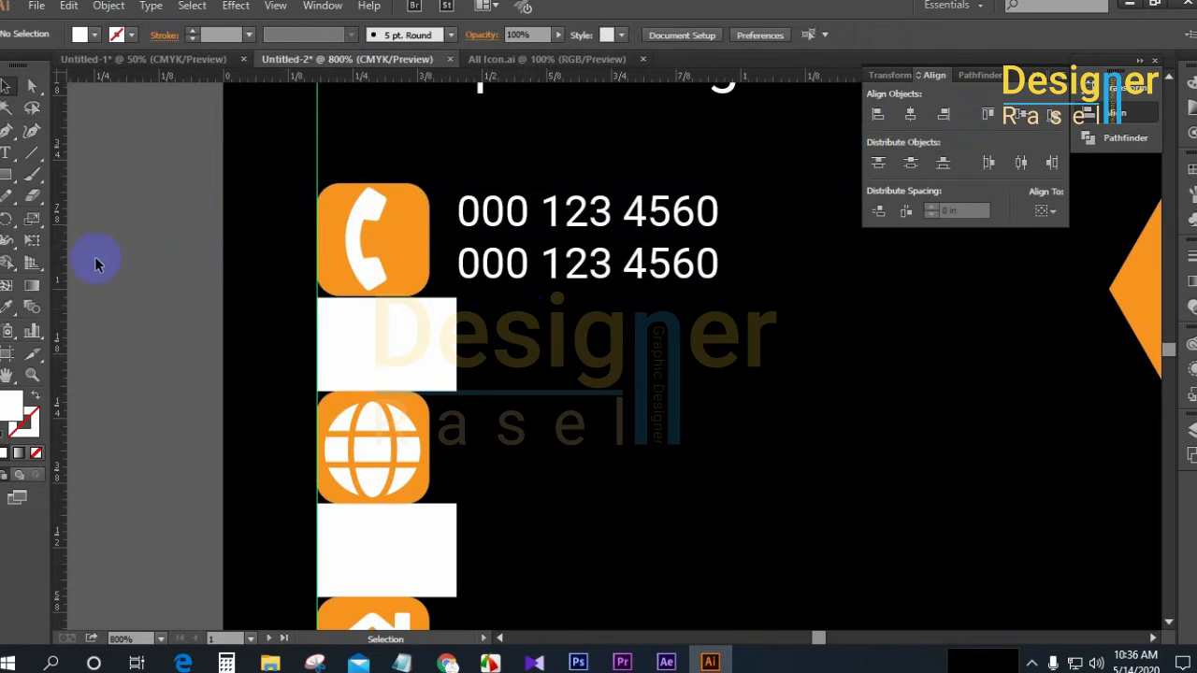
Place a white spacer rectangle between the phone icon and the phone numbers, with the numbers starting at its edge
left_click(342, 354)
left_click_drag(342, 346, 468, 239)
left_click(472, 254)
left_click(454, 245)
left_click(192, 293)
left_click_drag(538, 429, 760, 415)
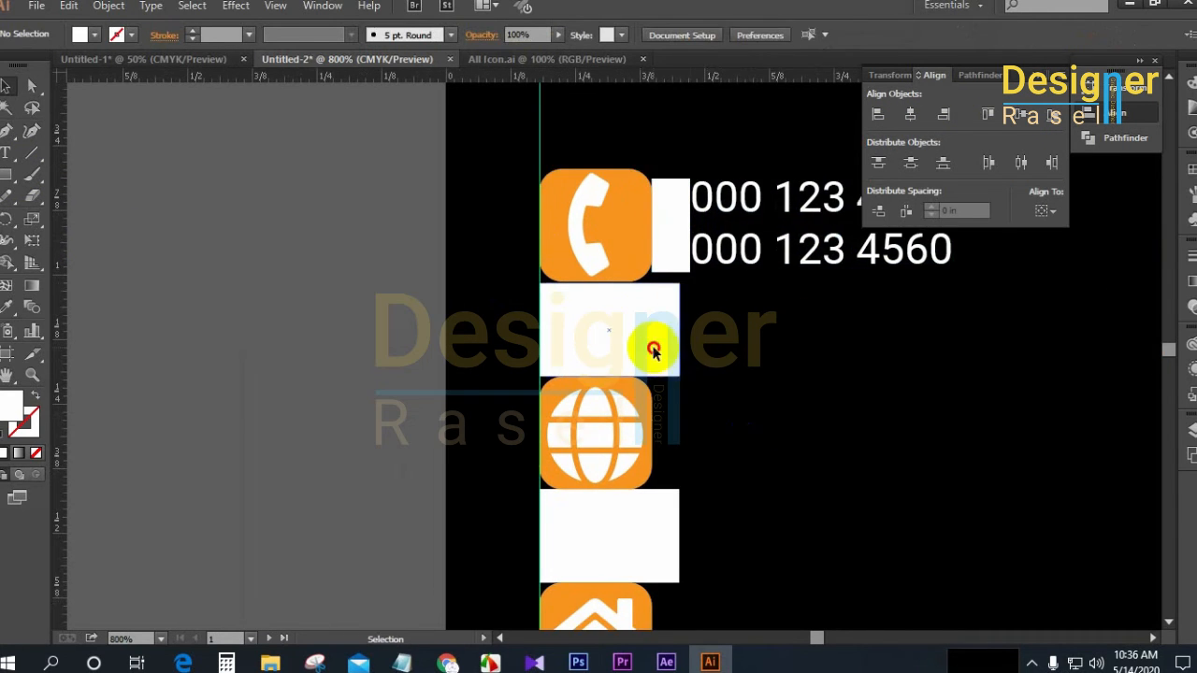
Narrow the two spacer rectangles between the icons to the same width as the icons
scroll(654, 348, "down", 5)
left_click(655, 425)
left_click(634, 238)
left_click(650, 430, "shift")
left_click_drag(680, 327, 651, 327)
left_click(347, 324)
Place a copy of the two-line phone number text beside the globe icon
scroll(815, 306, "down", 2)
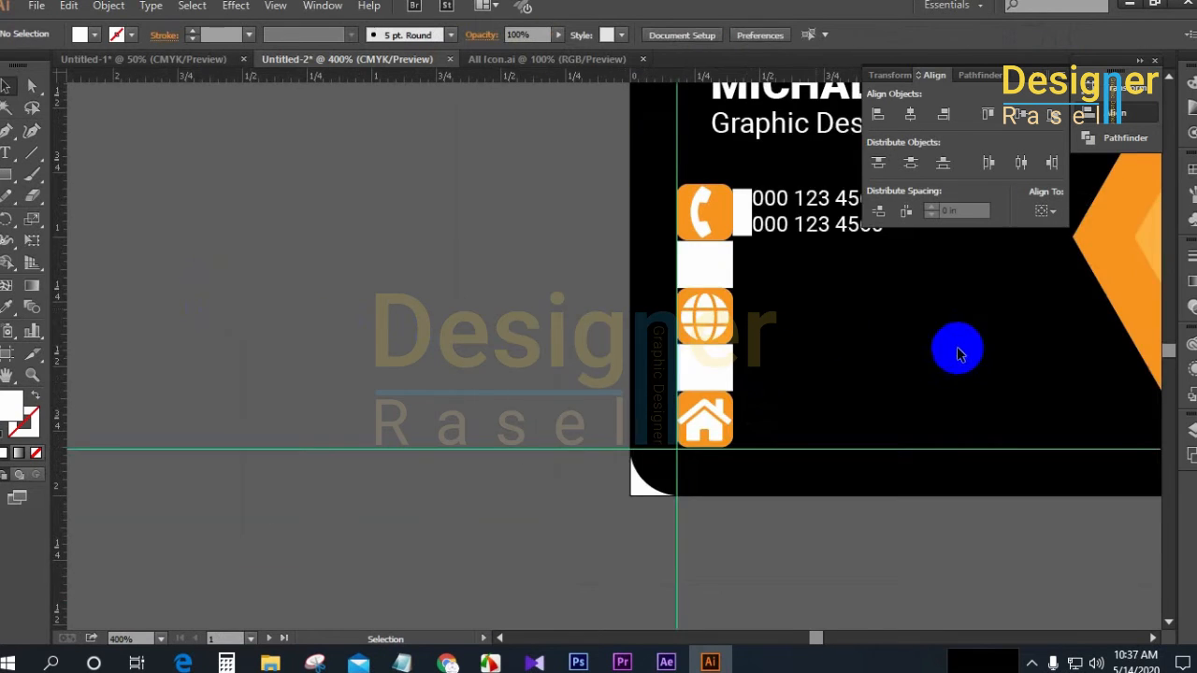
left_click_drag(957, 354, 779, 397)
left_click_drag(681, 277, 663, 389)
double_click(659, 354)
left_click_drag(708, 352, 544, 362)
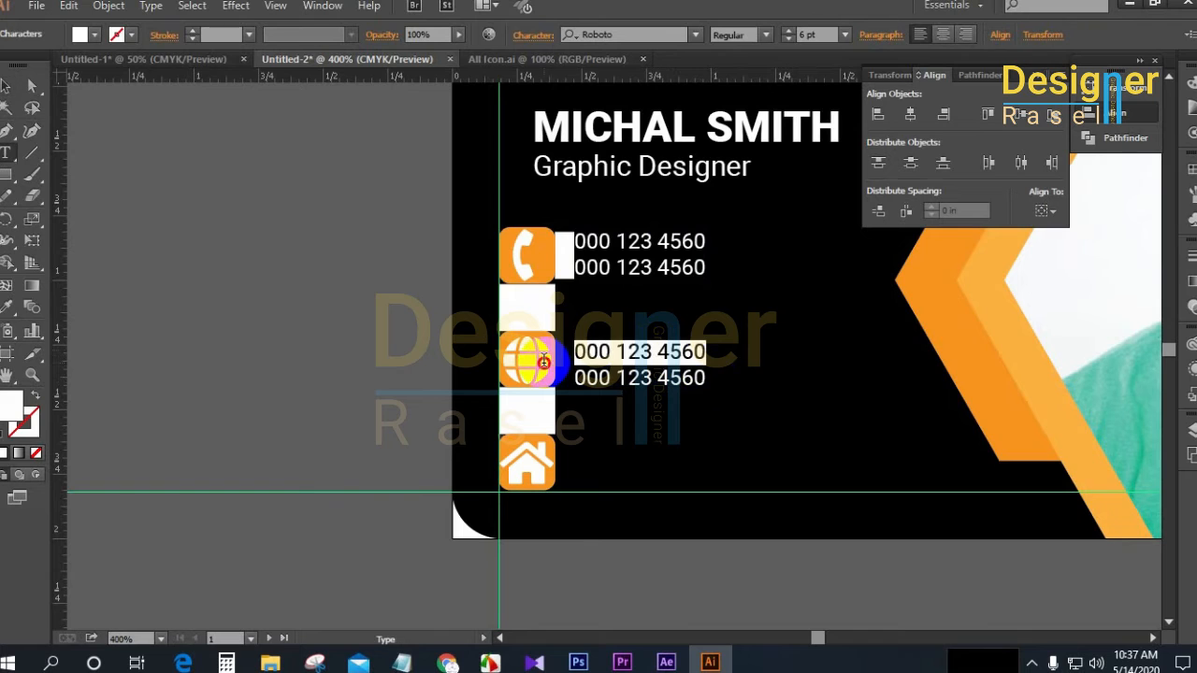
type("www.website.com")
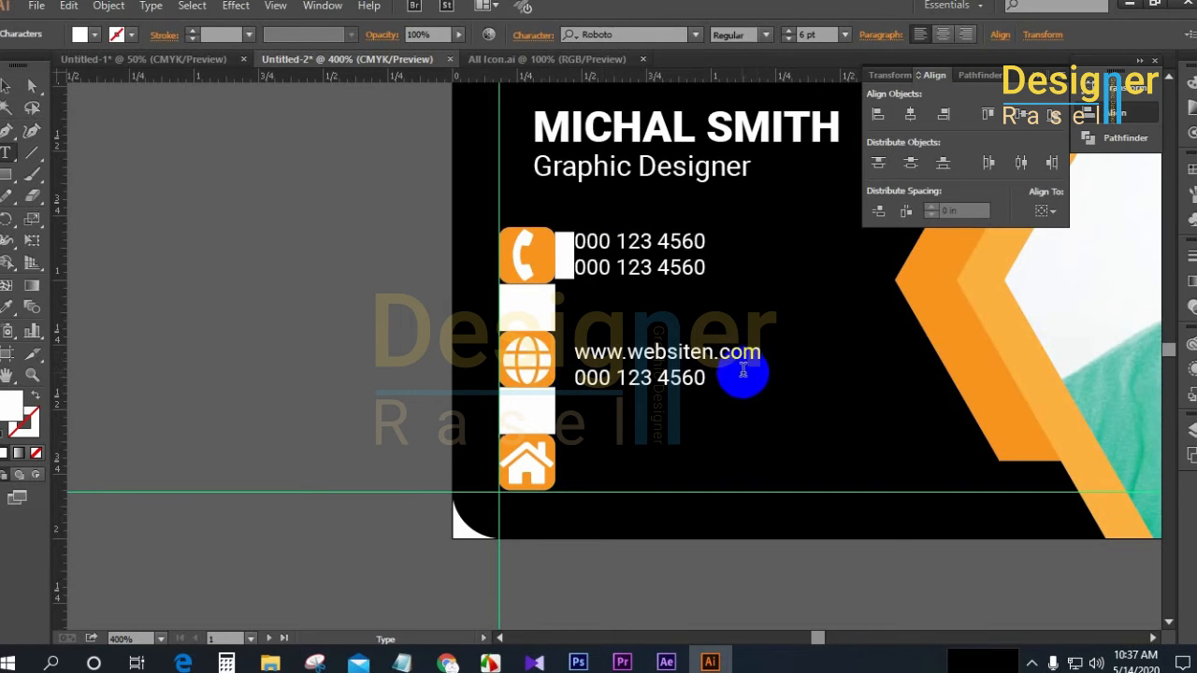
left_click_drag(707, 378, 568, 377)
key("BackSpace")
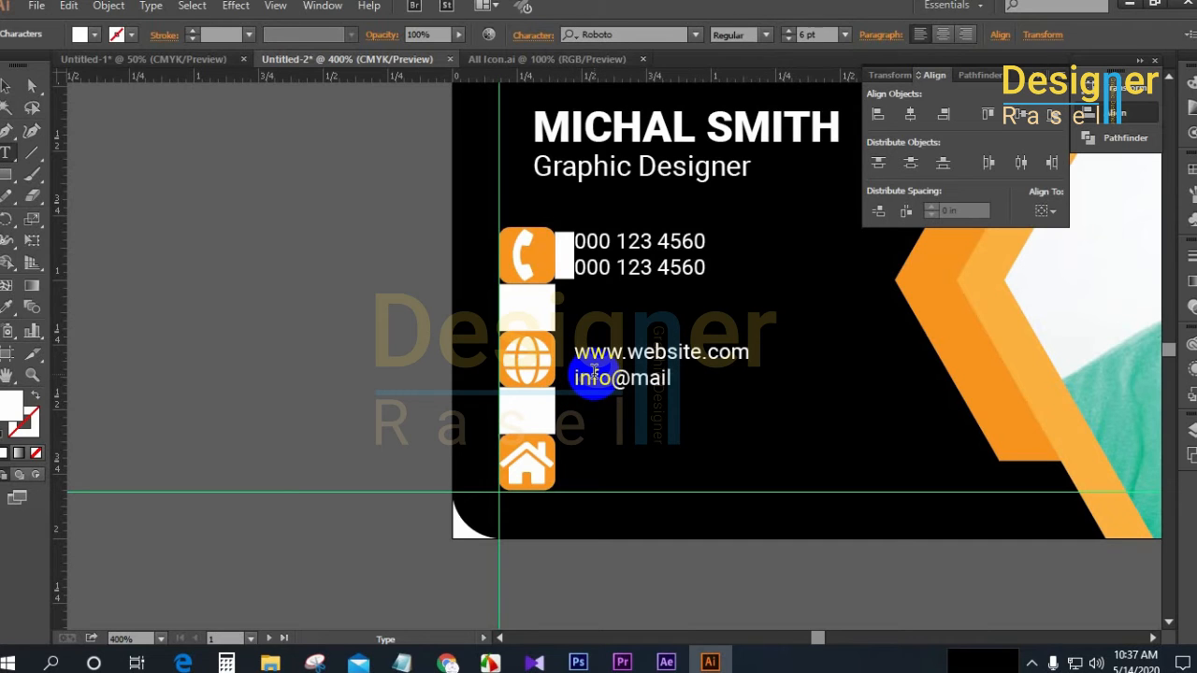
Place a copy of the website and e-mail text beside the house icon and open it for editing
left_click(6, 86)
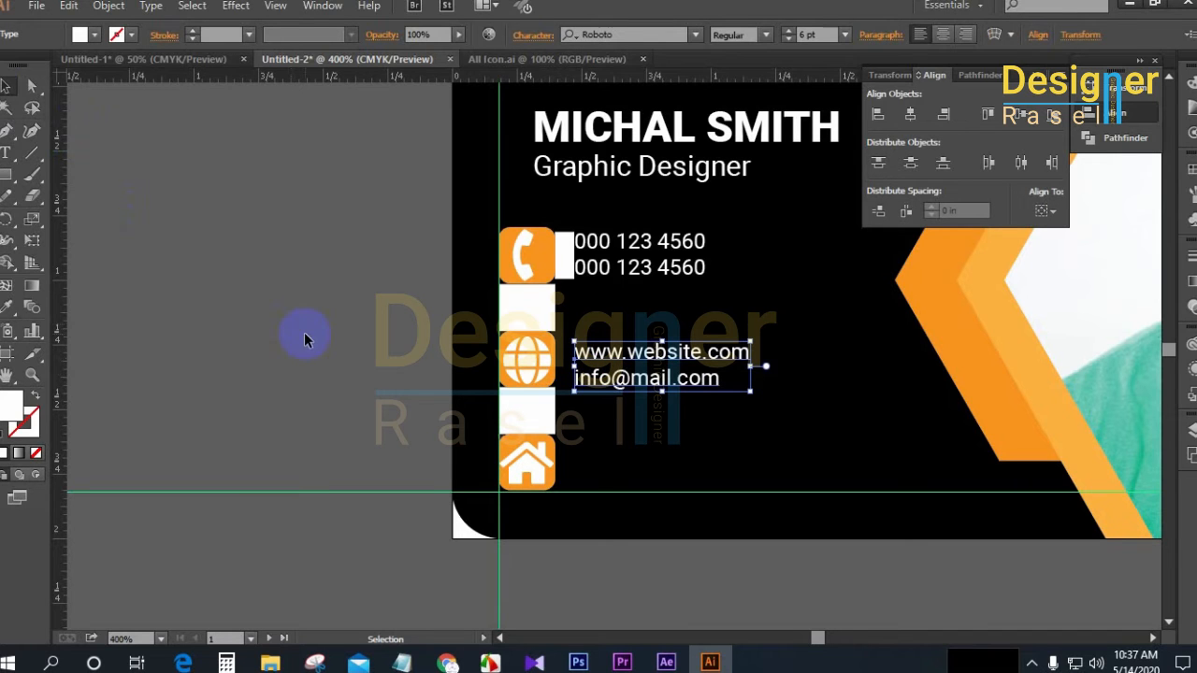
left_click_drag(682, 391, 673, 484)
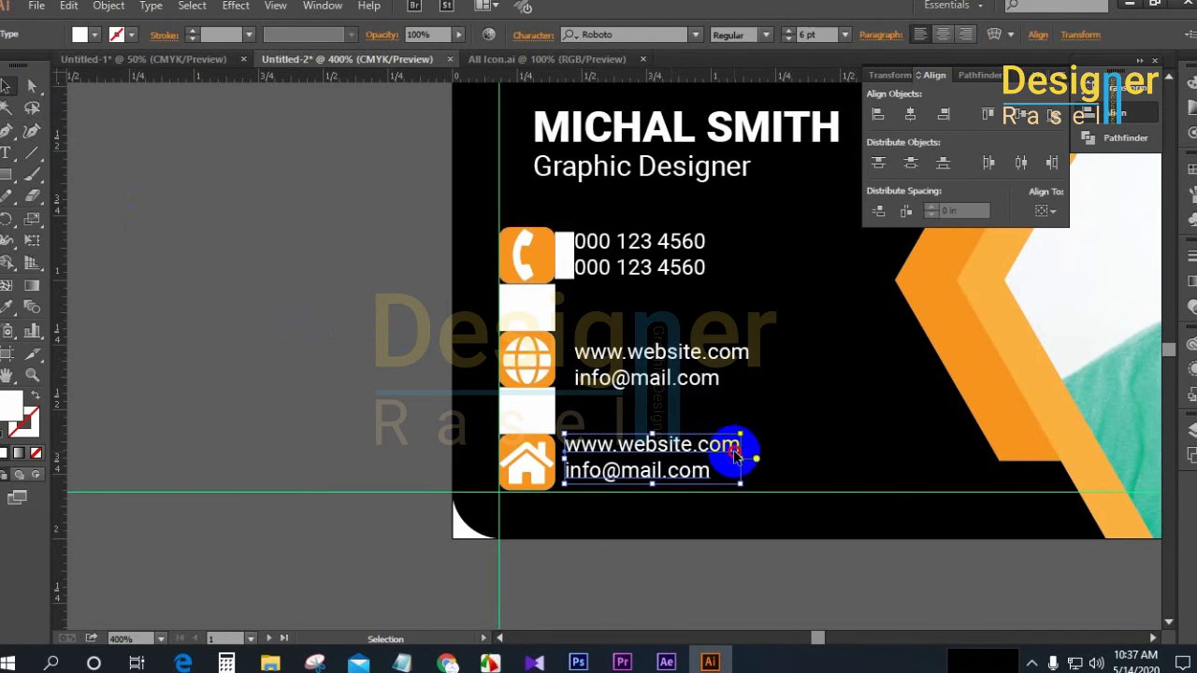
triple_click(580, 433)
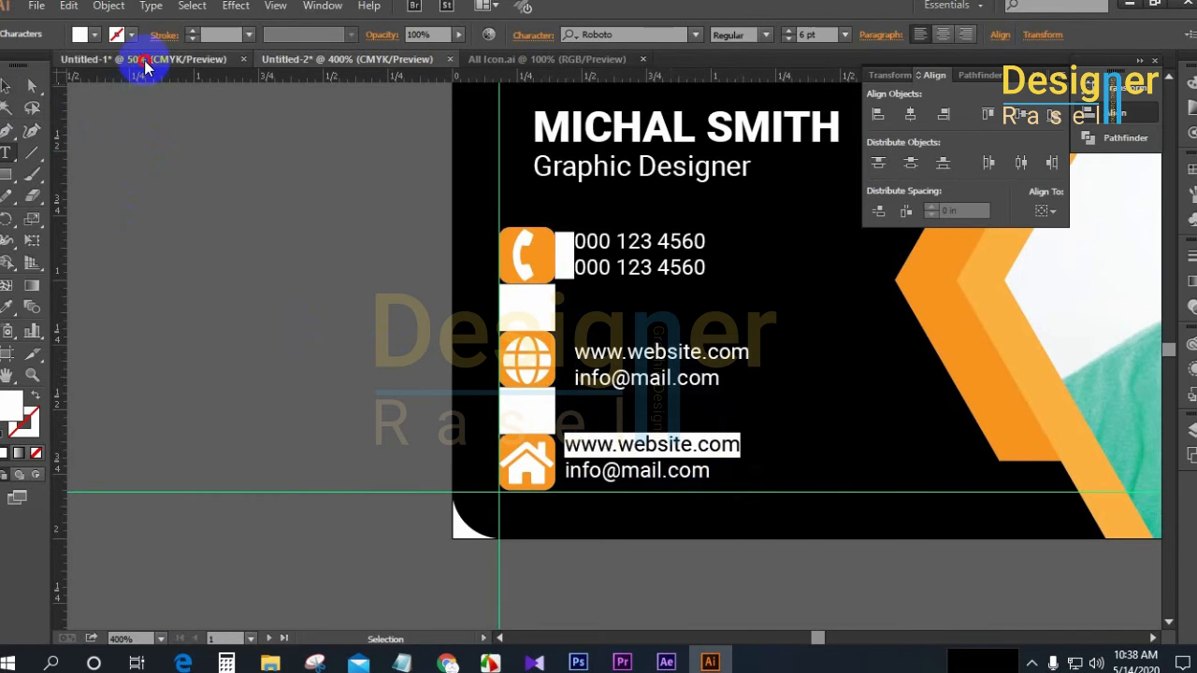
Copy the two-line postal address from the Untitled-1 document and paste it over the text beside the house icon
left_click(145, 60)
double_click(561, 315)
left_click_drag(633, 355, 529, 316)
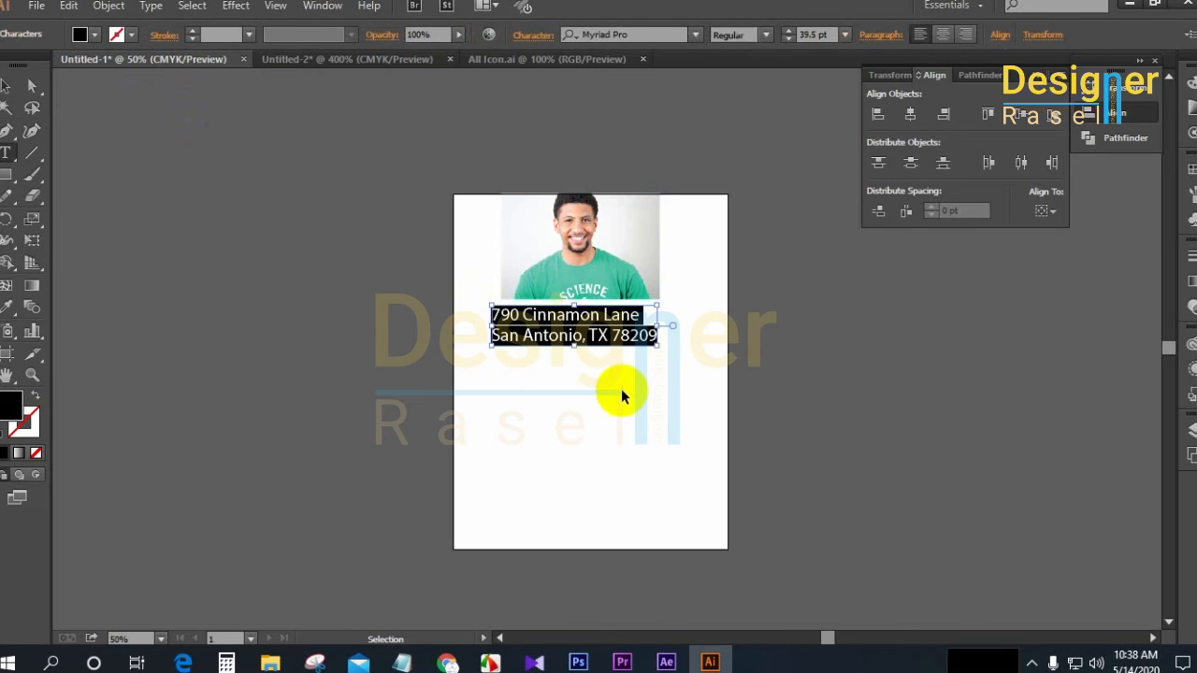
left_click(380, 62)
left_click_drag(716, 466, 567, 427)
key("ctrl+v")
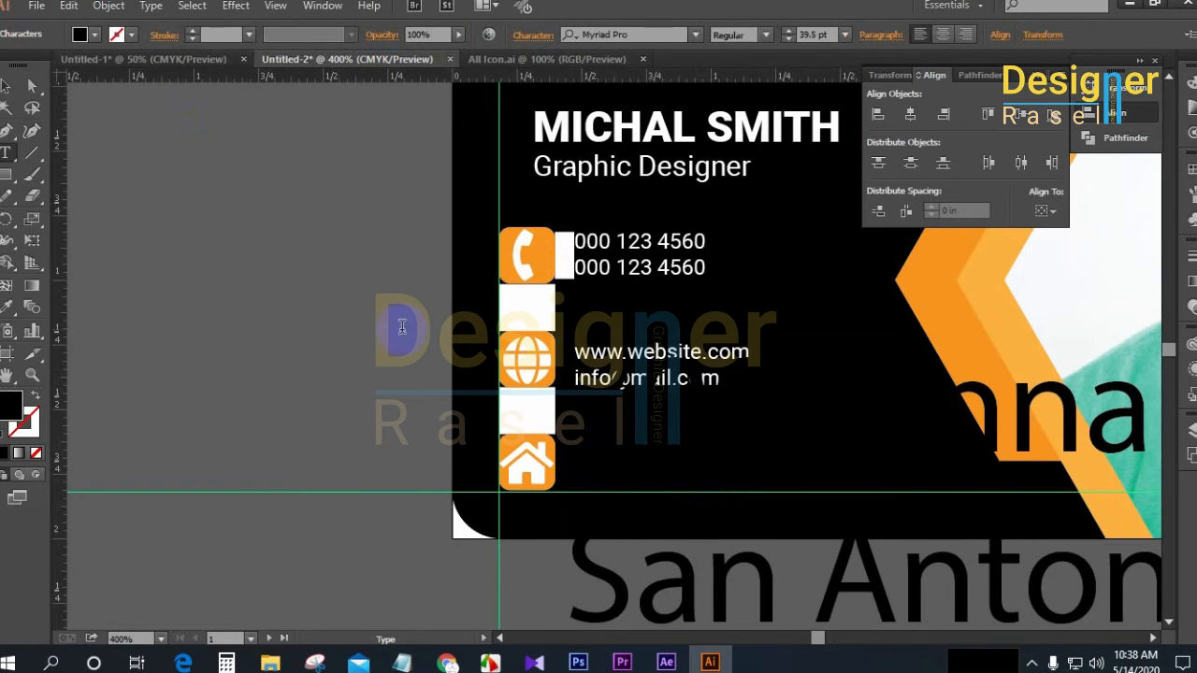
left_click(11, 91)
key("ctrl+minus")
key("ctrl+minus")
key("ctrl+minus")
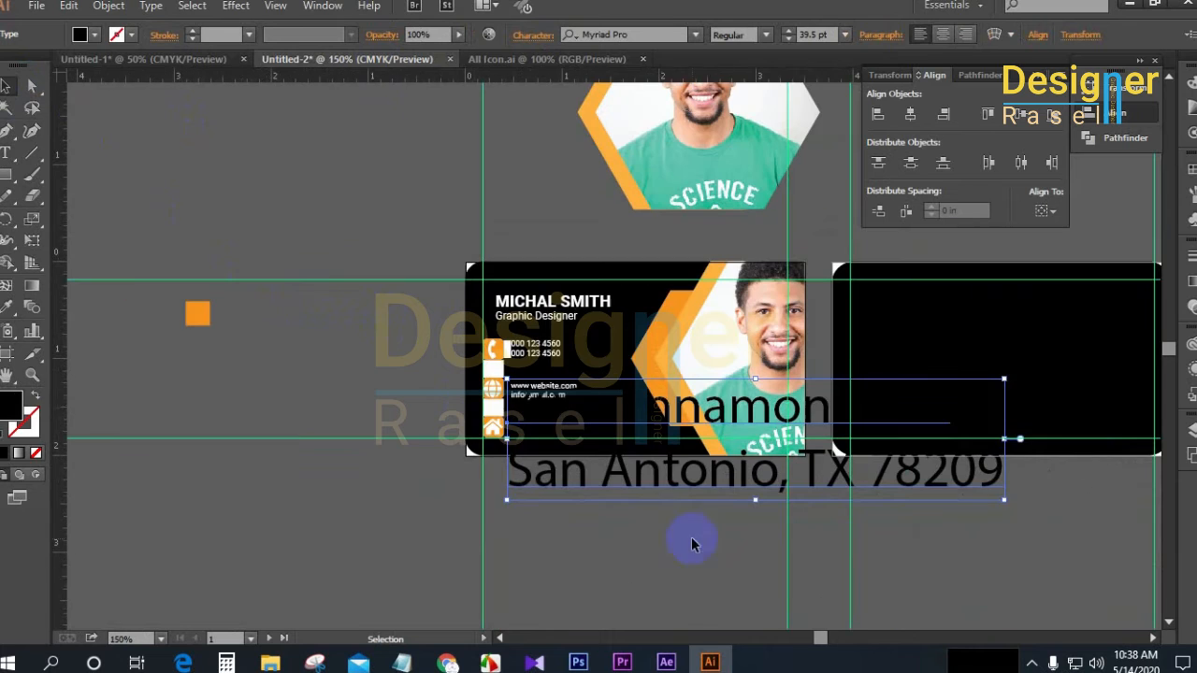
Shrink the pasted two-line postal address to fit beside the house icon and fill it white
left_click_drag(1006, 502, 545, 438)
left_click(95, 35)
left_click(24, 64)
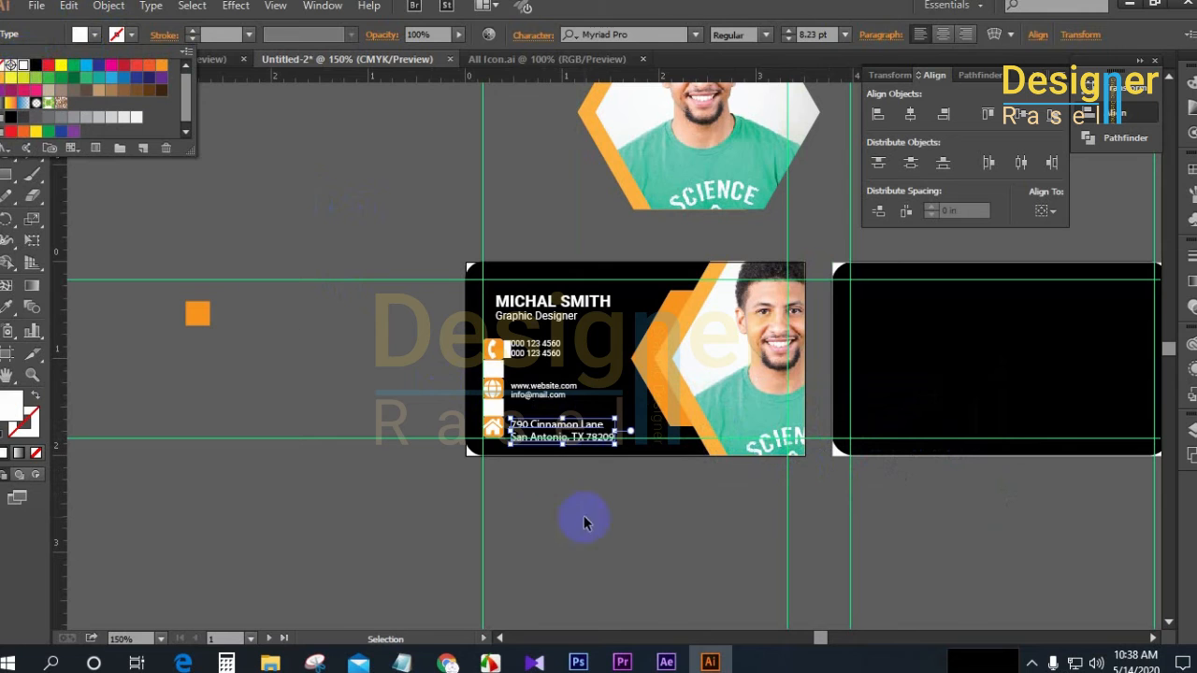
Set the address text to Roboto at 6 pt and move it closer to the house icon
scroll(531, 436, "up", 2)
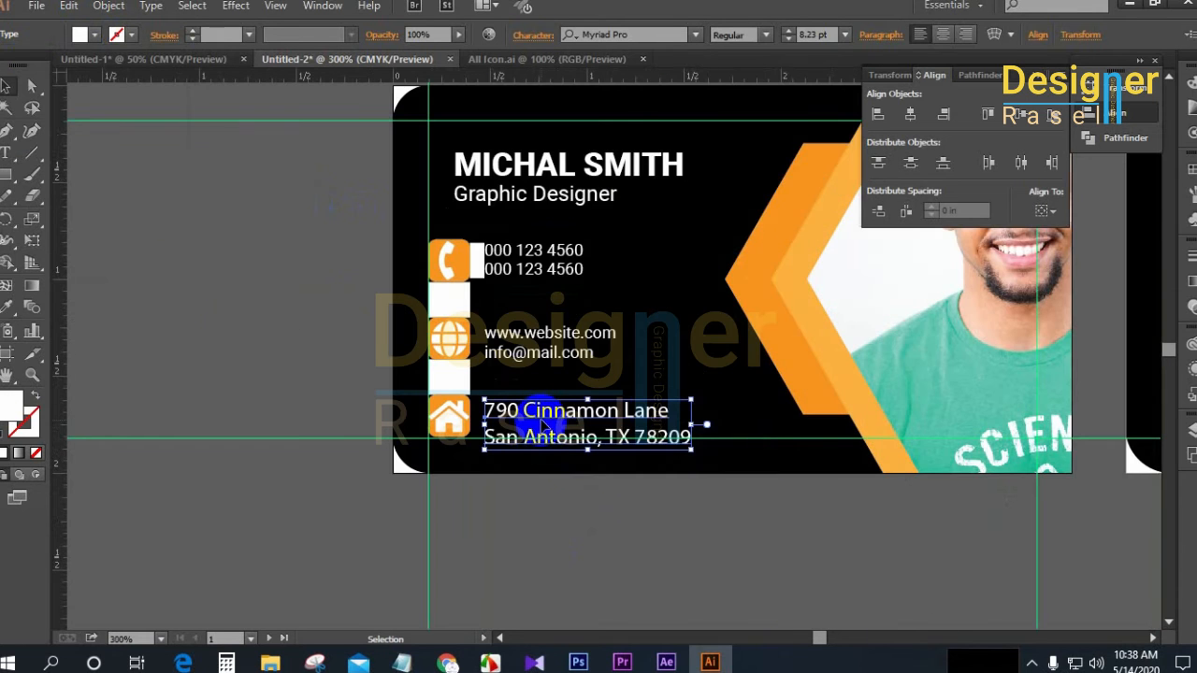
type("Roboto")
key("Return")
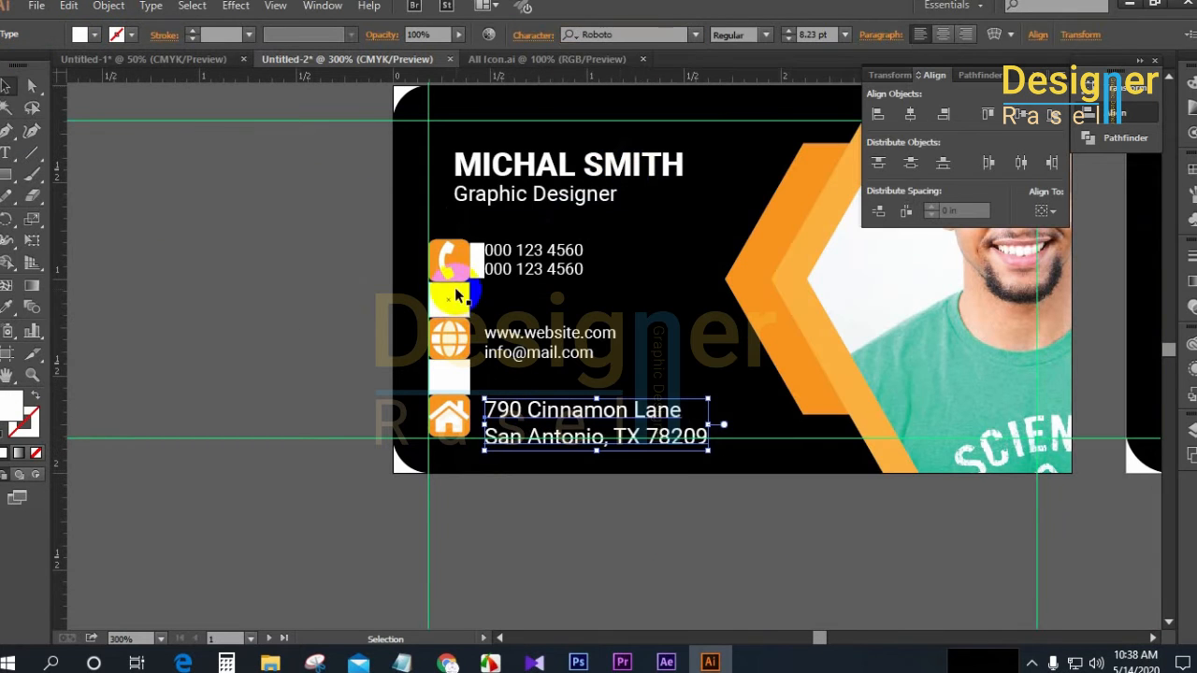
left_click_drag(635, 423, 627, 417)
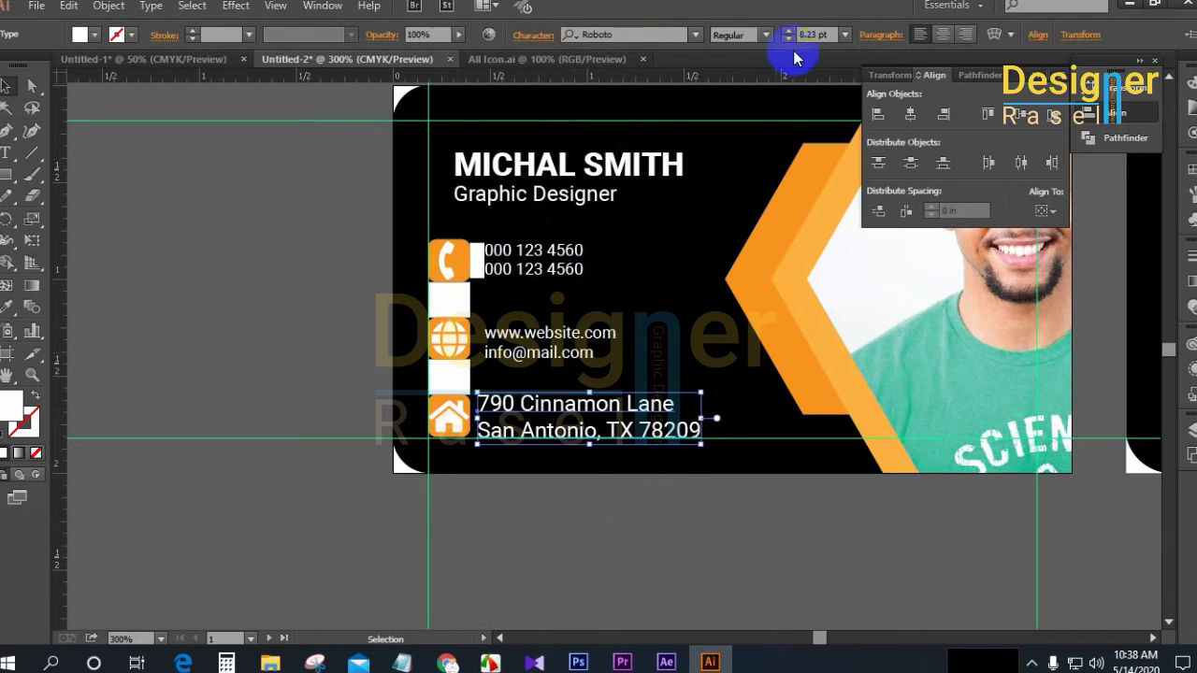
key("Return")
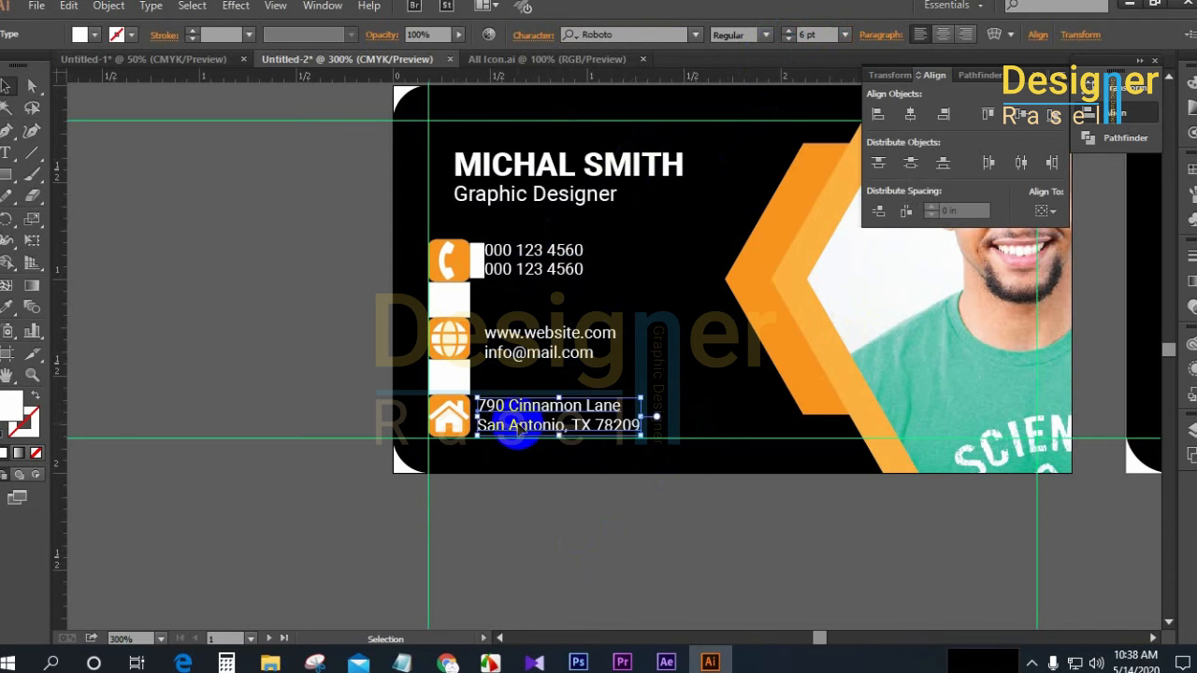
Place copies of the narrow white spacer beside the globe and house icons and set the text flush against them
scroll(520, 429, "up", 1)
left_click_drag(462, 213, 522, 385)
left_click(486, 314)
scroll(486, 414, "up", 3)
left_click(489, 548)
scroll(464, 531, "down", 3)
scroll(503, 520, "down", 2)
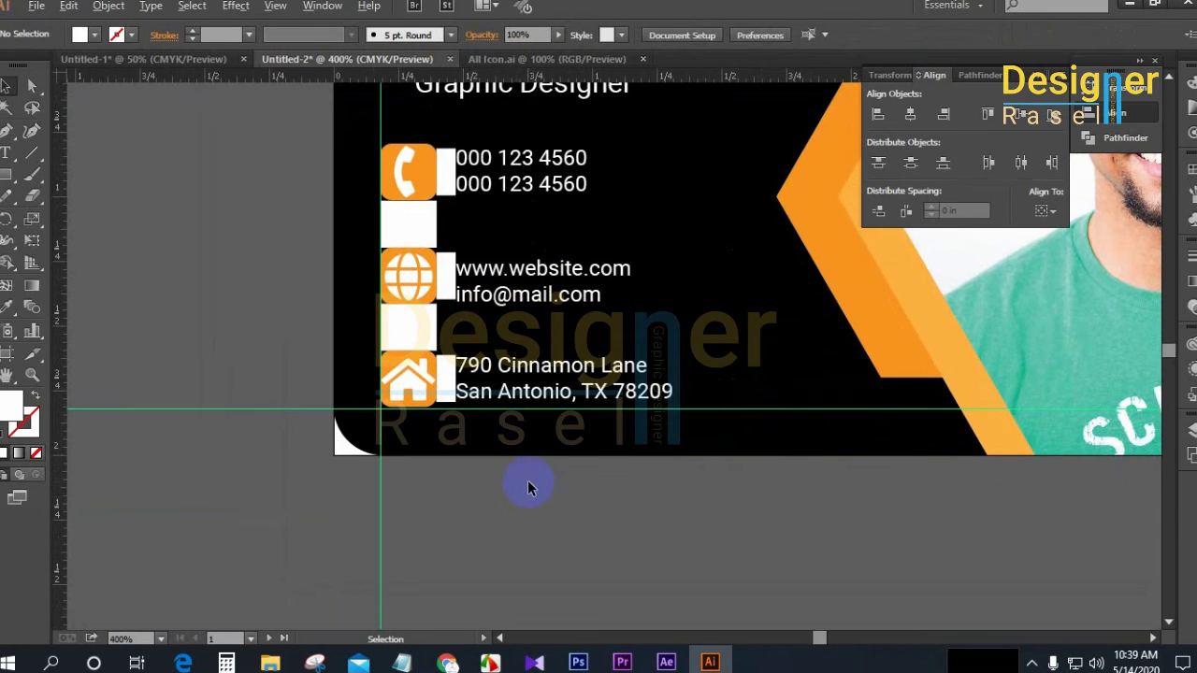
Move the two large white spacers out from between the contact icons to the card's left edge
scroll(527, 484, "down", 3)
left_click(424, 316)
scroll(424, 316, "up", 2)
left_click_drag(420, 346, 334, 347)
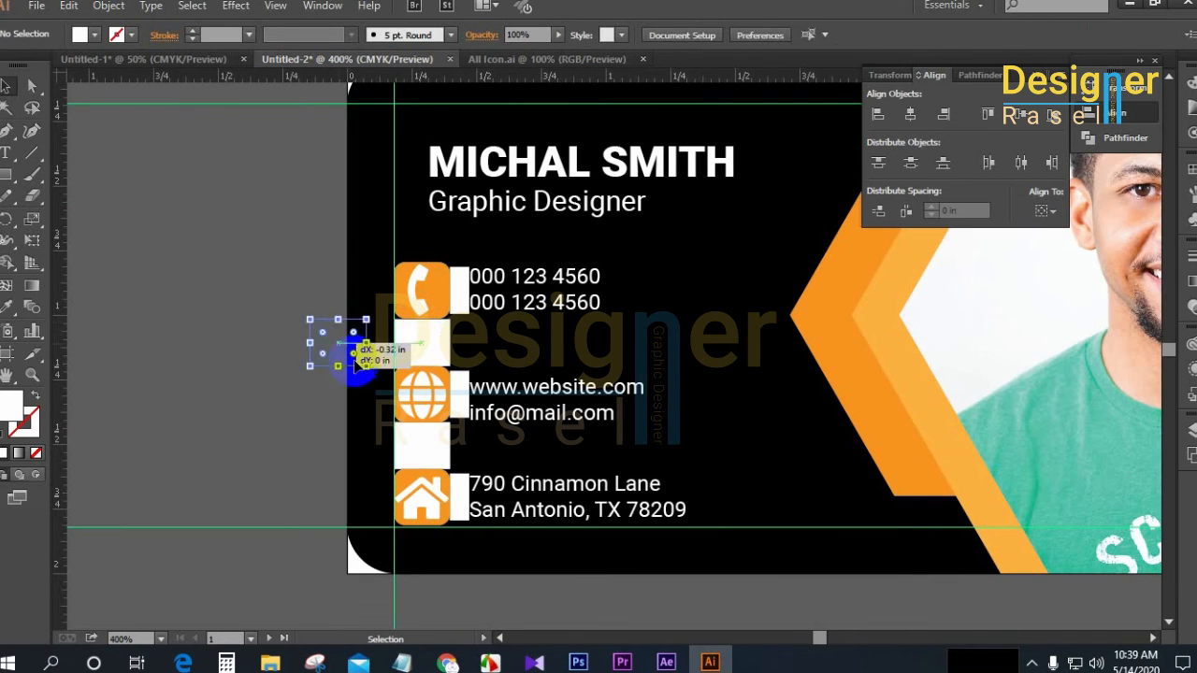
left_click_drag(423, 443, 304, 423)
Nudge the globe and house icons together with their text lines slightly upward
left_click(423, 406)
left_click(518, 396, "shift")
left_click(505, 483, "shift")
left_click(420, 498, "shift")
key("Up")
key("Up")
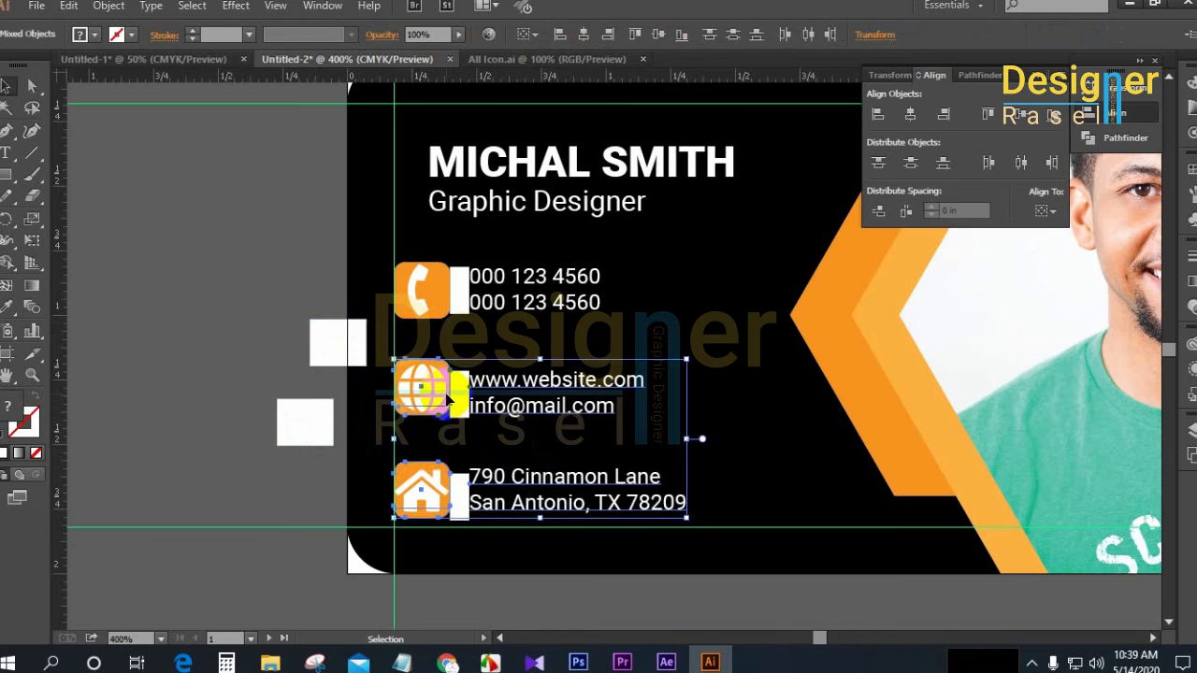
Nudge the house icon and its address text slightly further up toward the globe row
left_click(427, 497)
left_click(703, 421)
left_click(503, 489)
left_click(416, 488, "shift")
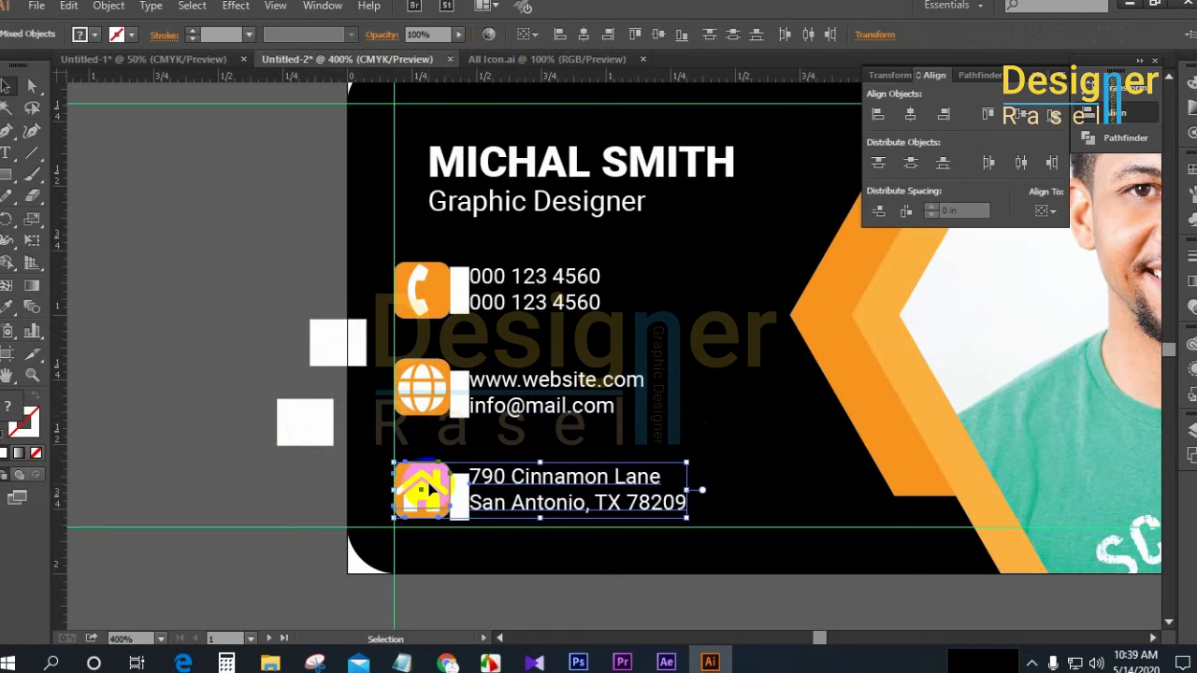
key("Up")
key("Up")
left_click(159, 400)
Move the globe row's narrow spacer off the card and align the globe icon and its text by vertical centre
left_click_drag(455, 392, 267, 387)
left_click(542, 406)
left_click(420, 388, "shift")
left_click(583, 35)
key("ctrl+z")
left_click(637, 35)
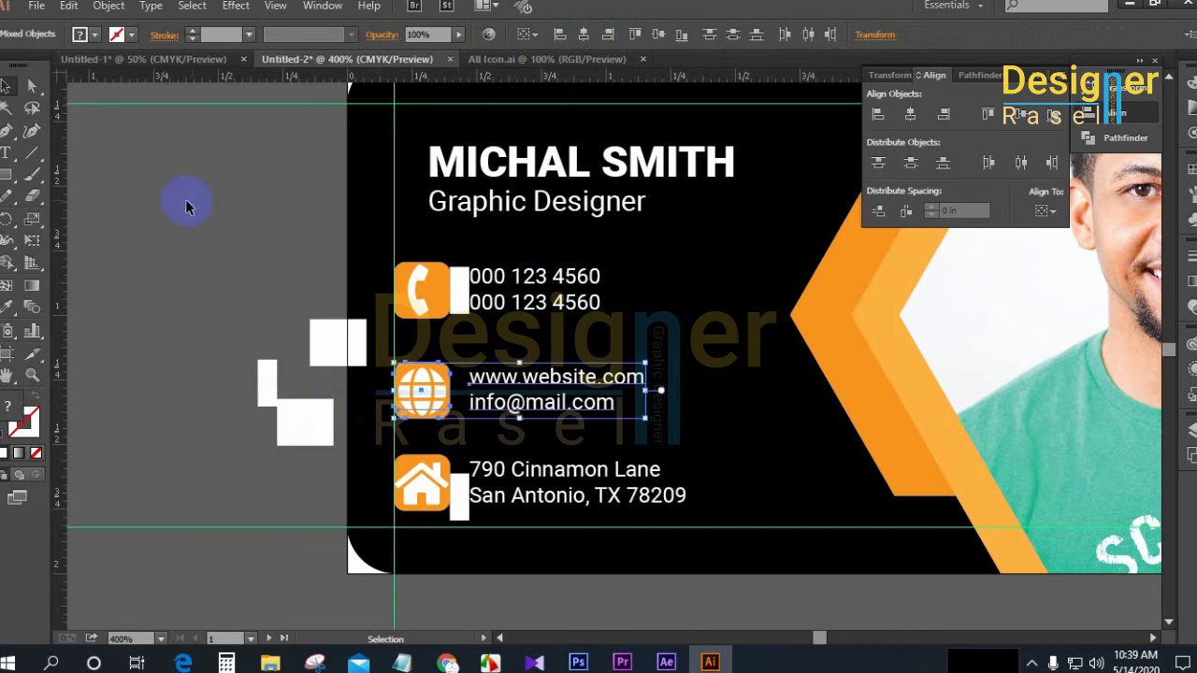
Move the narrow white spacers beside the house and phone icons off the card
left_click(520, 479)
left_click(196, 259)
left_click_drag(457, 498, 245, 470)
left_click_drag(456, 293, 264, 293)
left_click(195, 380)
scroll(470, 455, "down", 2)
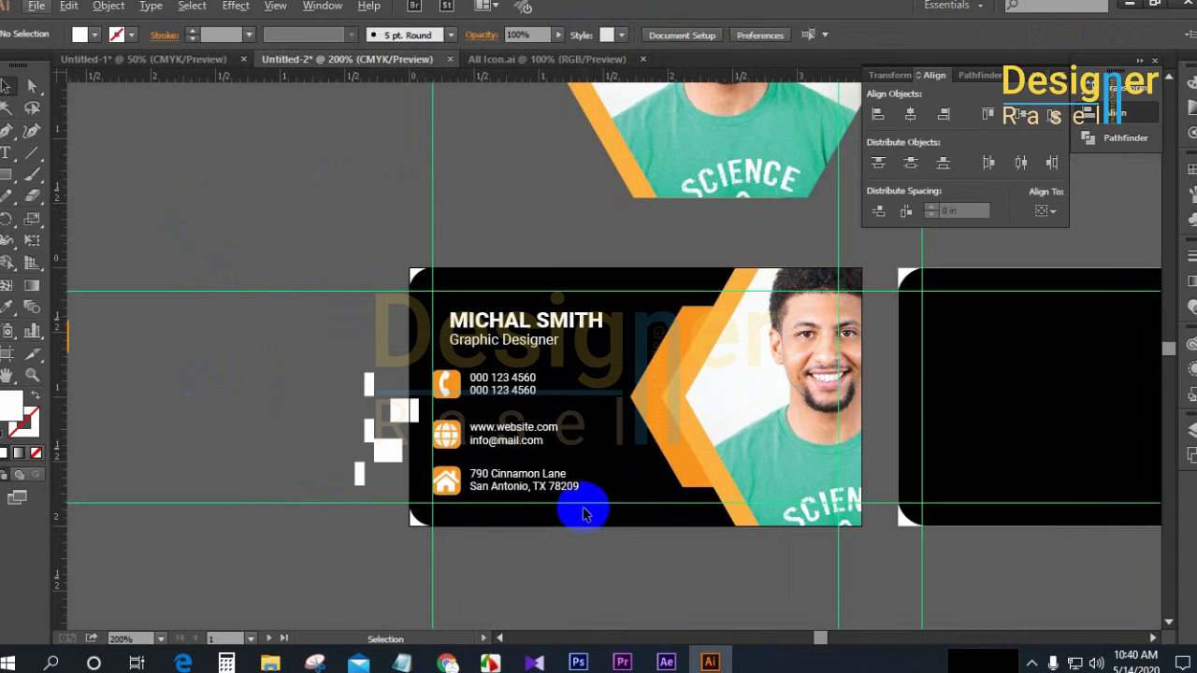
Delete all five white spacer rectangles and close the alignment settings
scroll(584, 535, "up", 1)
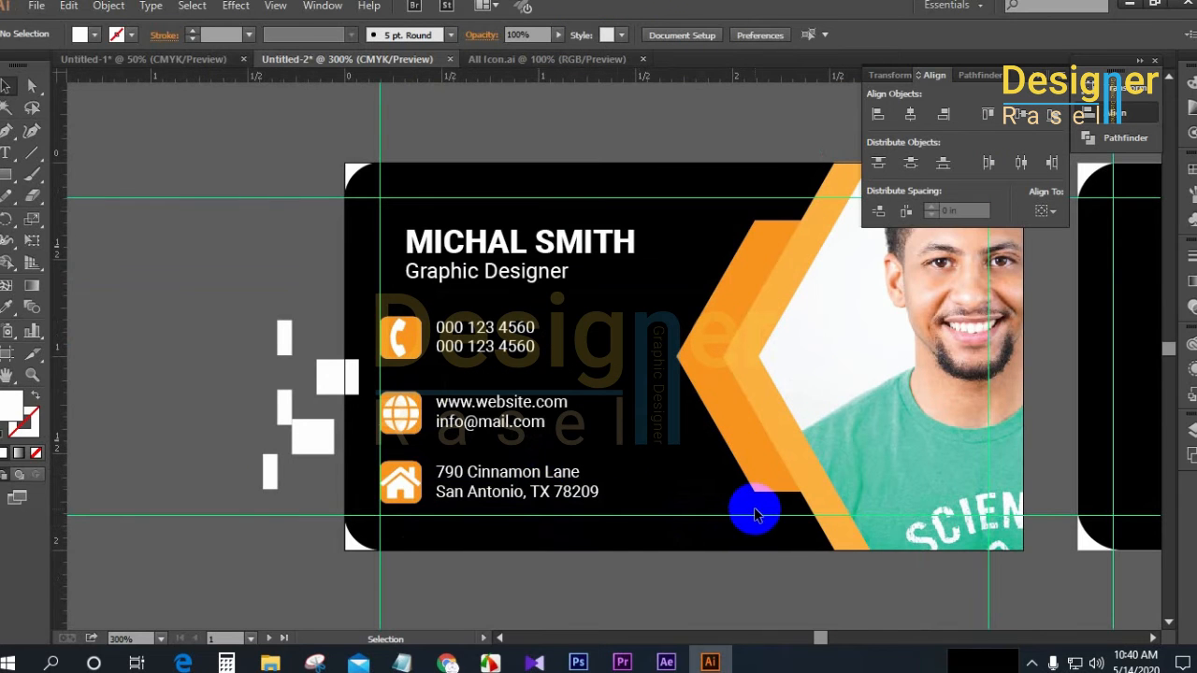
left_click_drag(740, 512, 591, 488)
left_click_drag(187, 515, 187, 530)
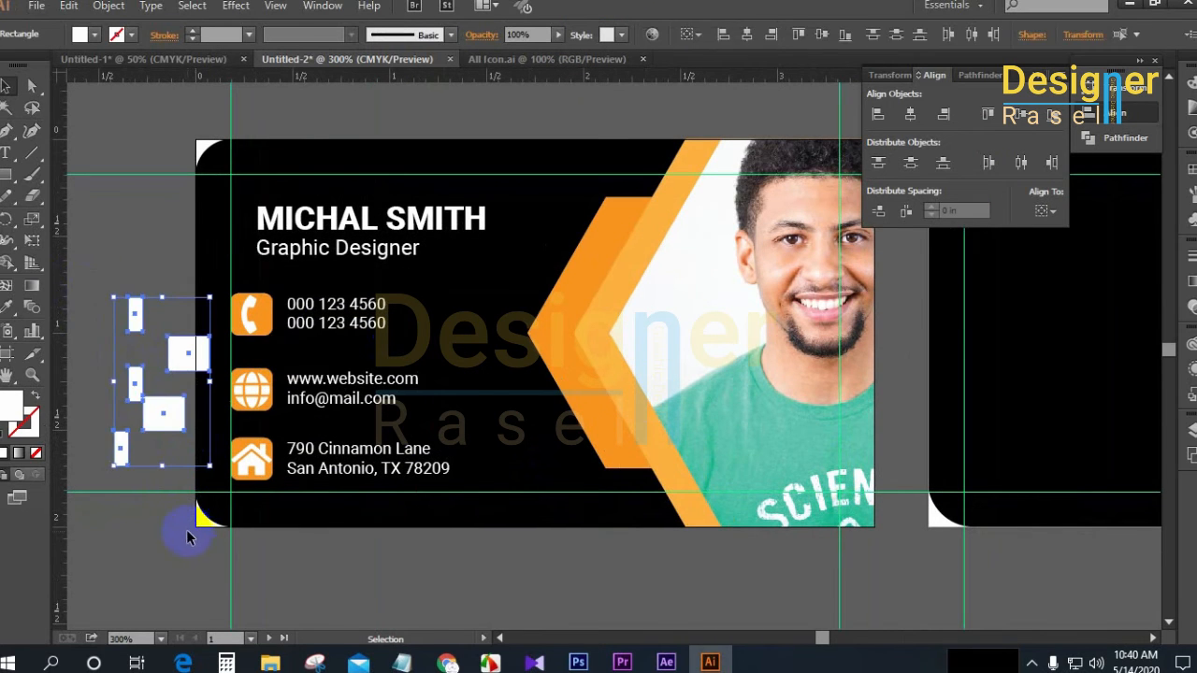
key("Delete")
left_click(1036, 76)
scroll(990, 320, "down", 1)
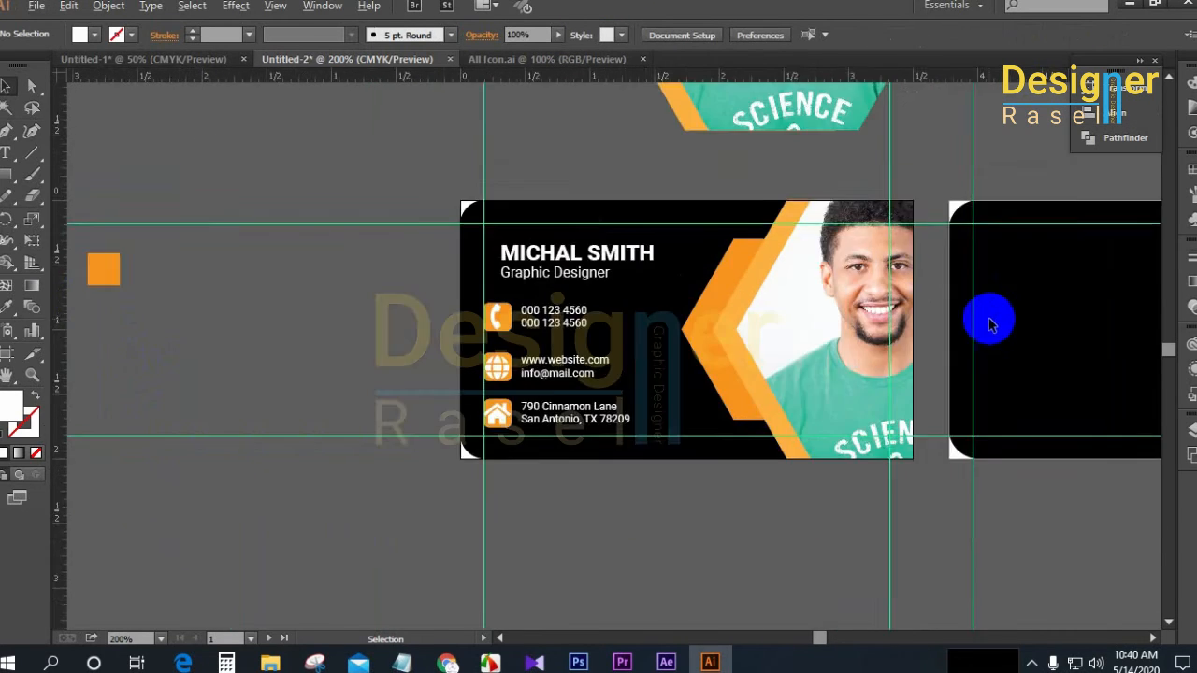
left_click_drag(903, 295, 684, 390)
key("ctrl+a")
left_click(449, 284)
left_click(495, 393)
left_click(440, 291)
double_click(493, 393)
left_click_drag(494, 392, 824, 192)
left_click(78, 97)
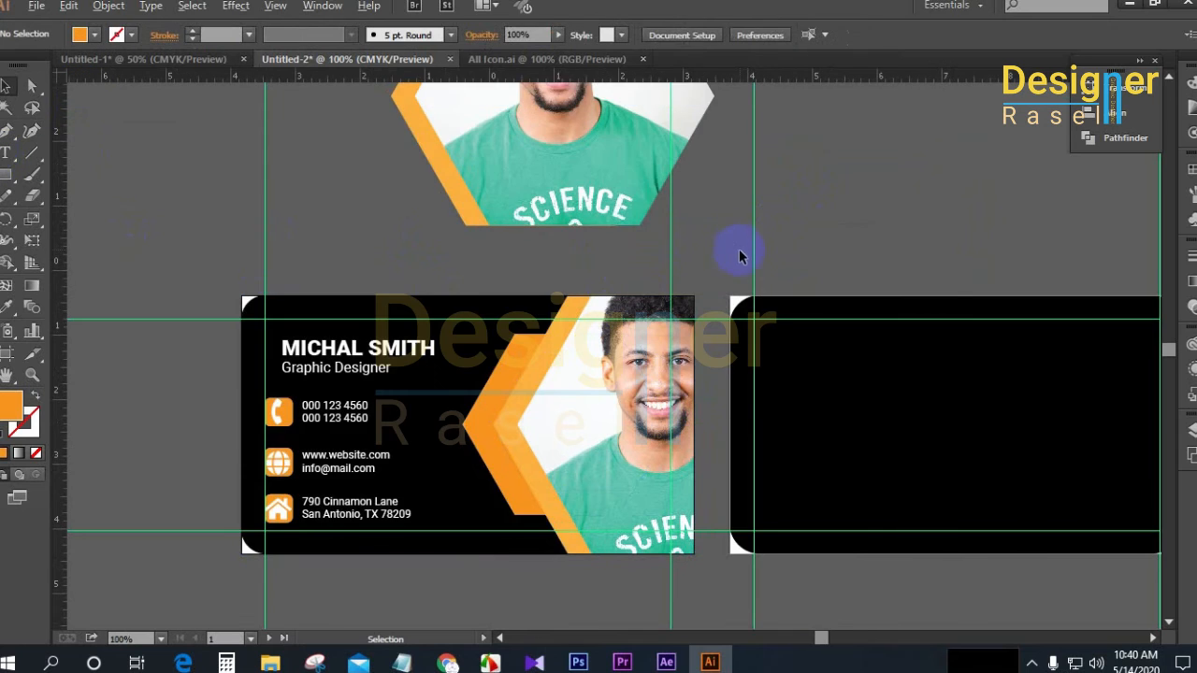
scroll(737, 251, "down", 2)
double_click(629, 316)
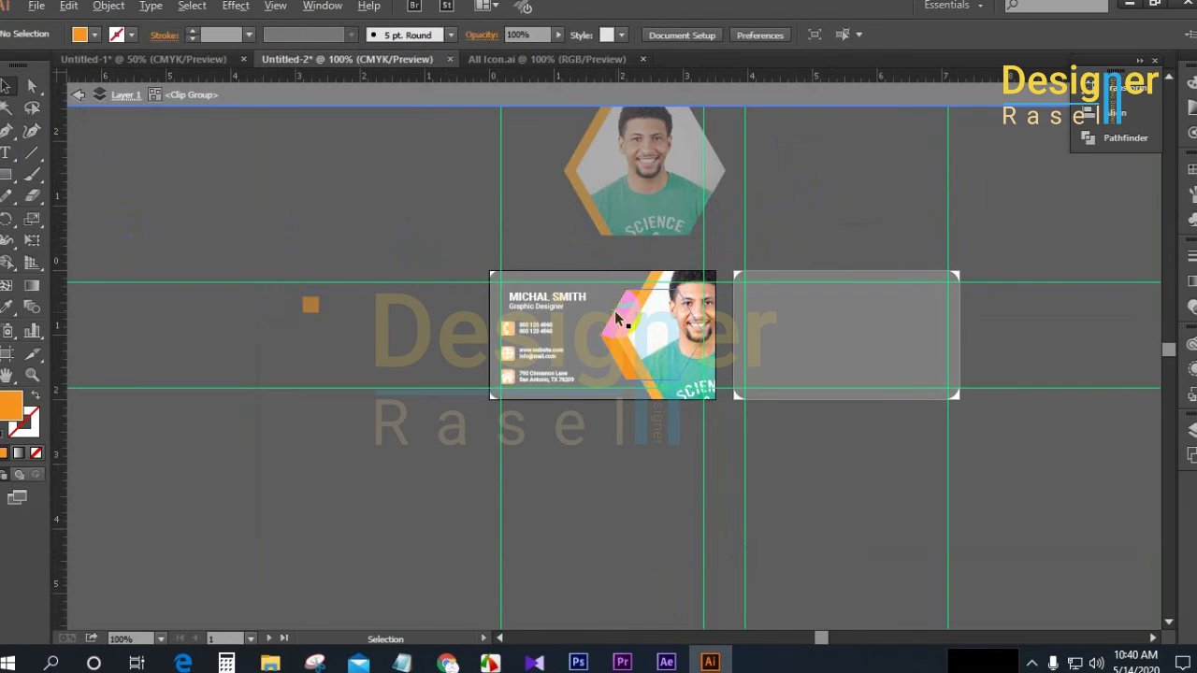
left_click(761, 189)
left_click(79, 95)
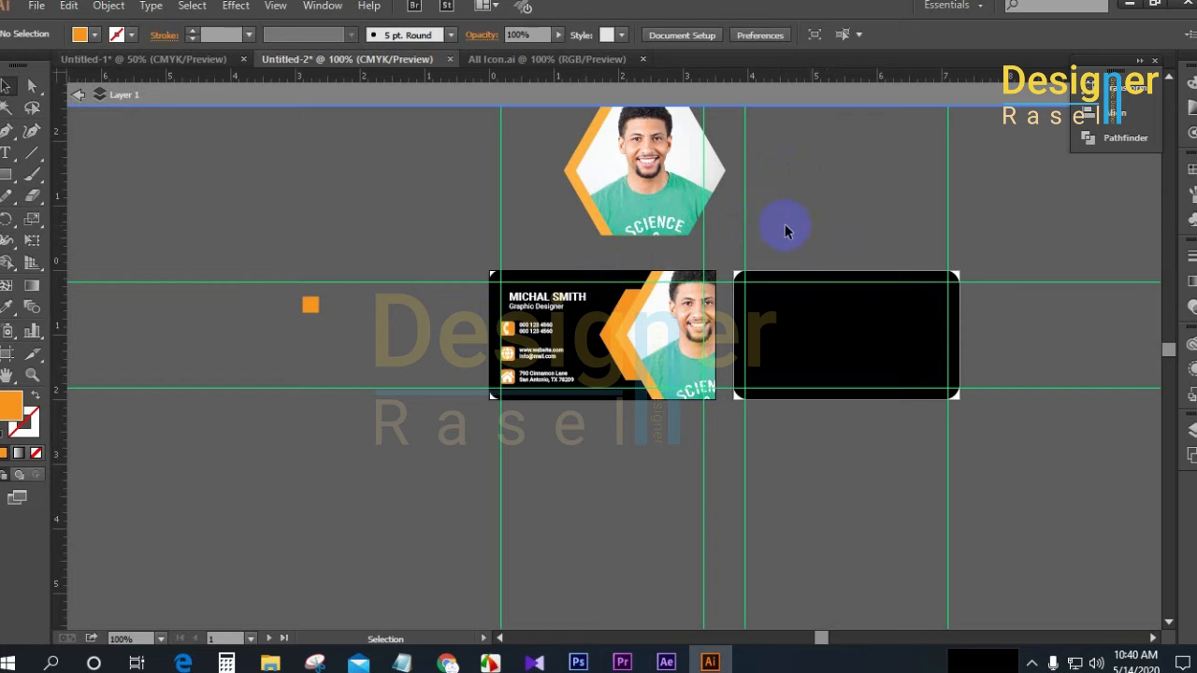
left_click(821, 281)
left_click(776, 214)
Duplicate the clipped portrait and hexagon group and place the copy above and to the right of the blank card
left_click_drag(640, 332, 301, 365)
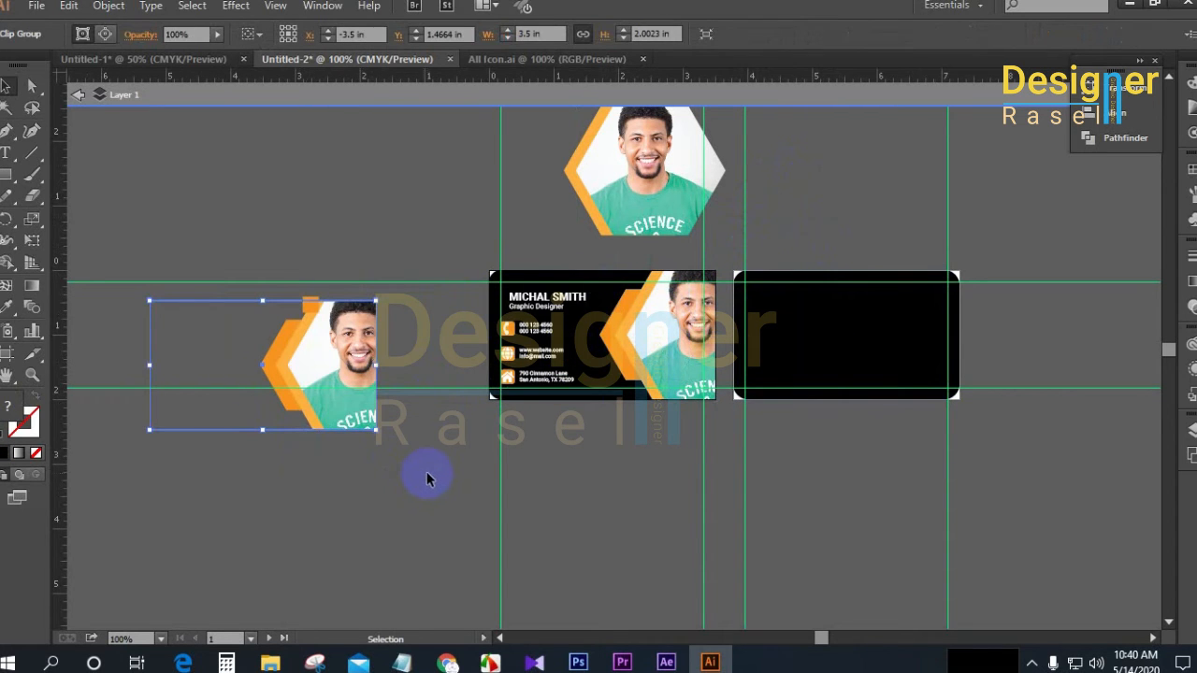
scroll(459, 383, "up", 2)
left_click(567, 174)
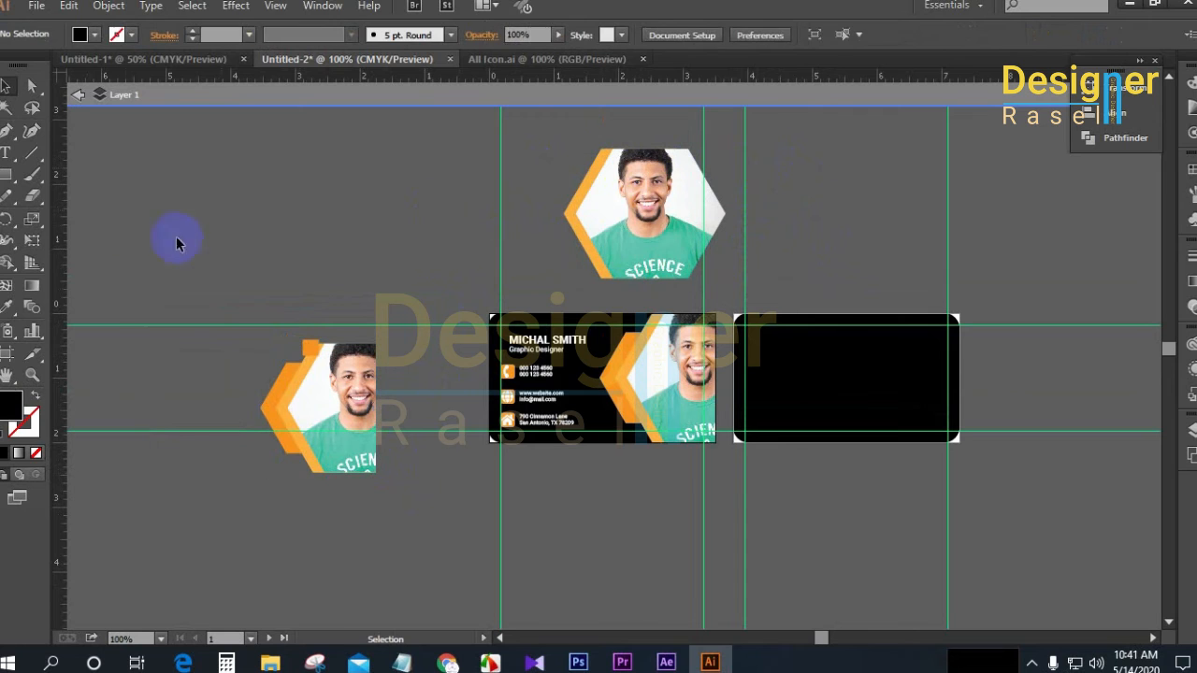
left_click(78, 98)
left_click_drag(360, 372, 1032, 197)
left_click_drag(1031, 365, 775, 434)
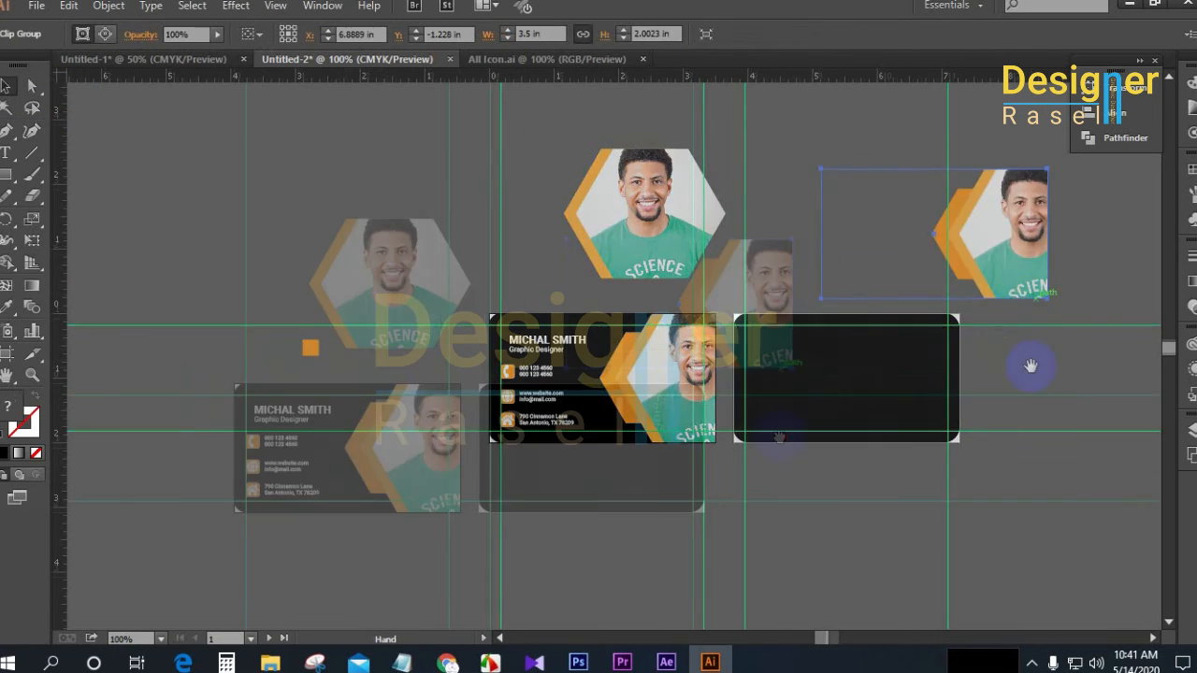
Release the copied group's clipping mask and move the two loose orange hexagons farther away from the portrait
right_click(741, 296)
left_click(788, 396)
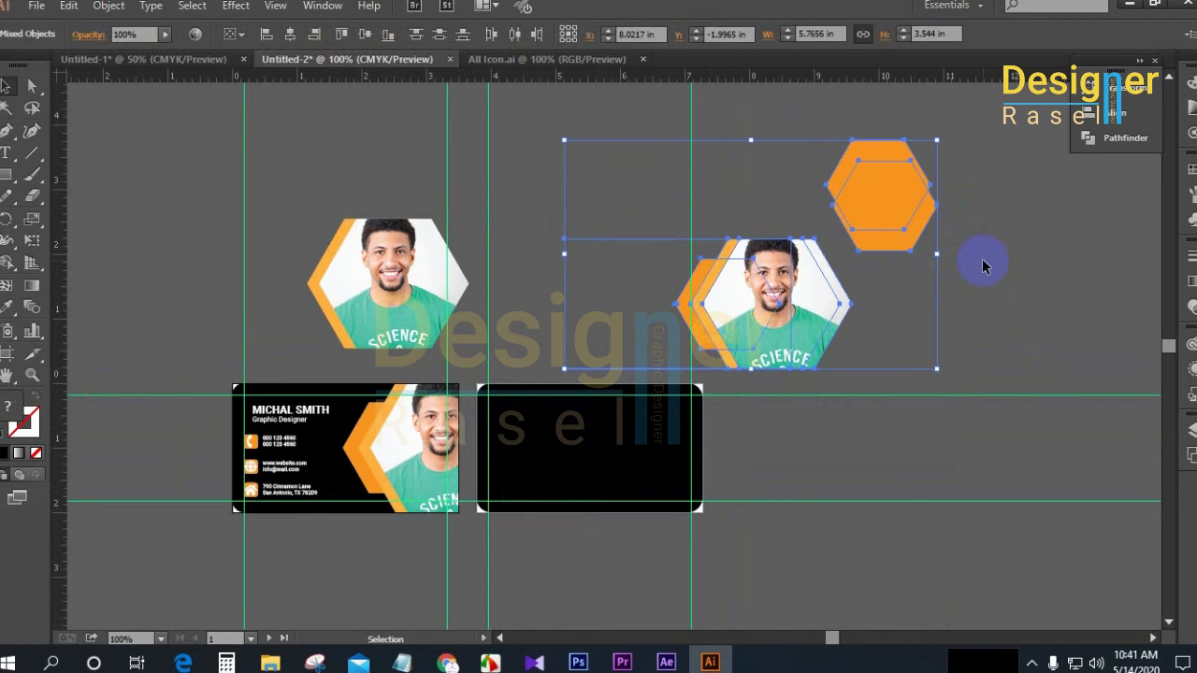
left_click(982, 267)
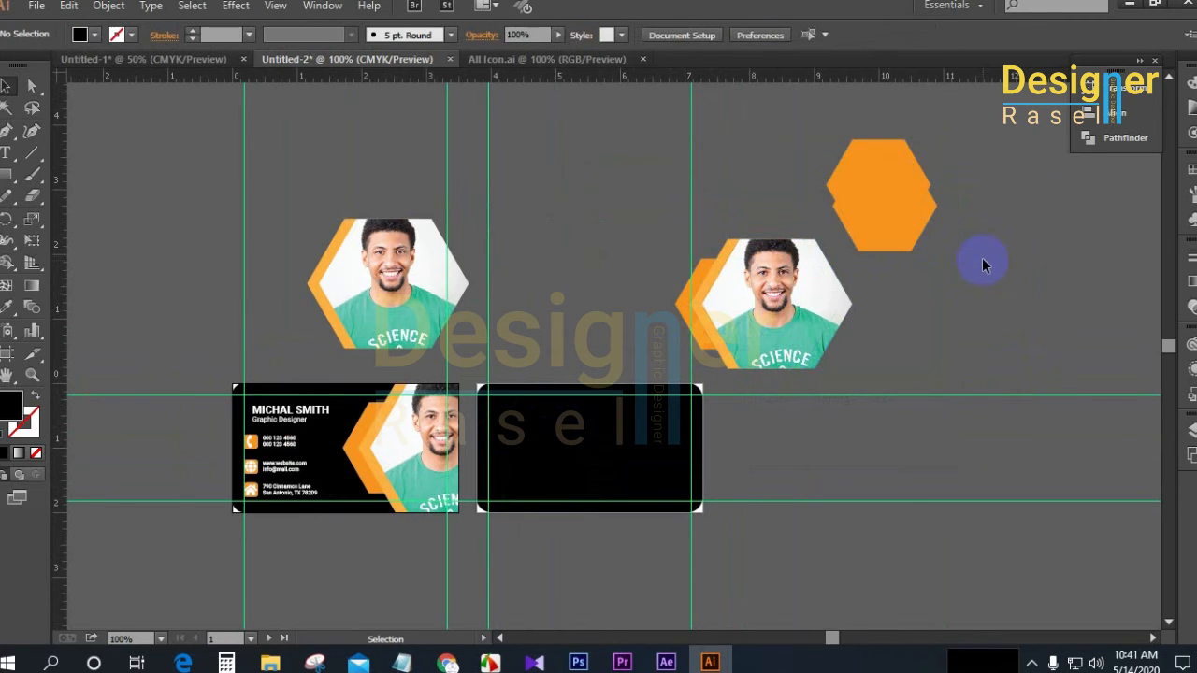
left_click(882, 197)
left_click_drag(882, 196, 1019, 197)
left_click_drag(751, 208, 829, 322)
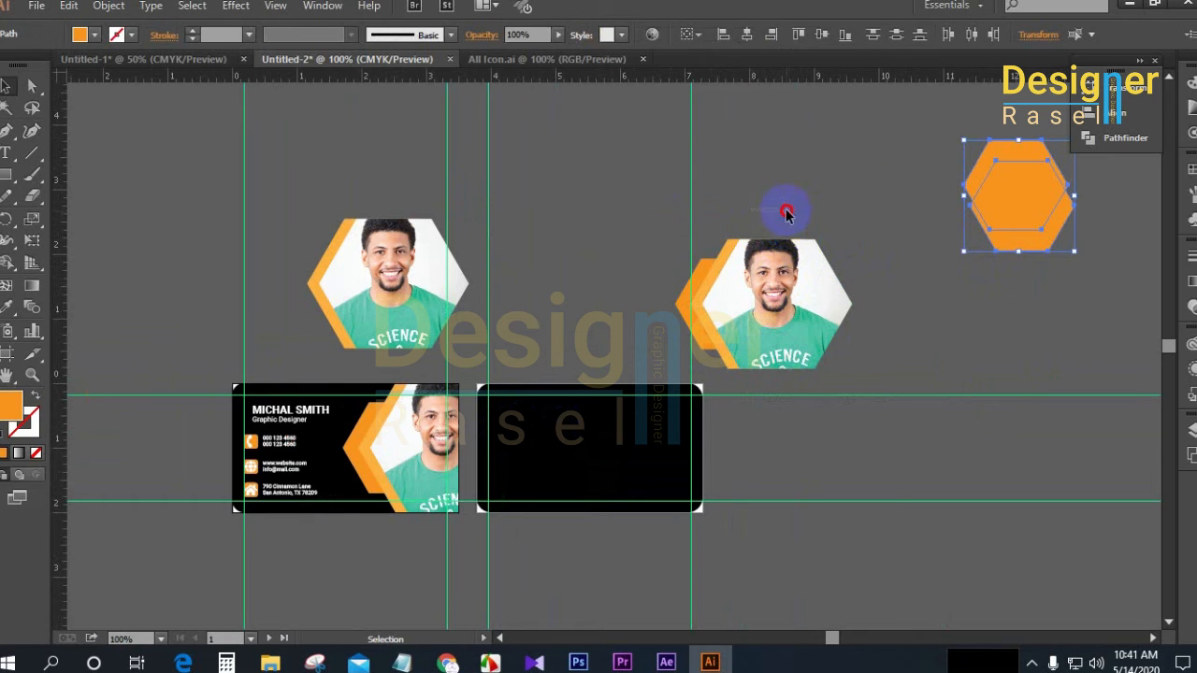
left_click(785, 212)
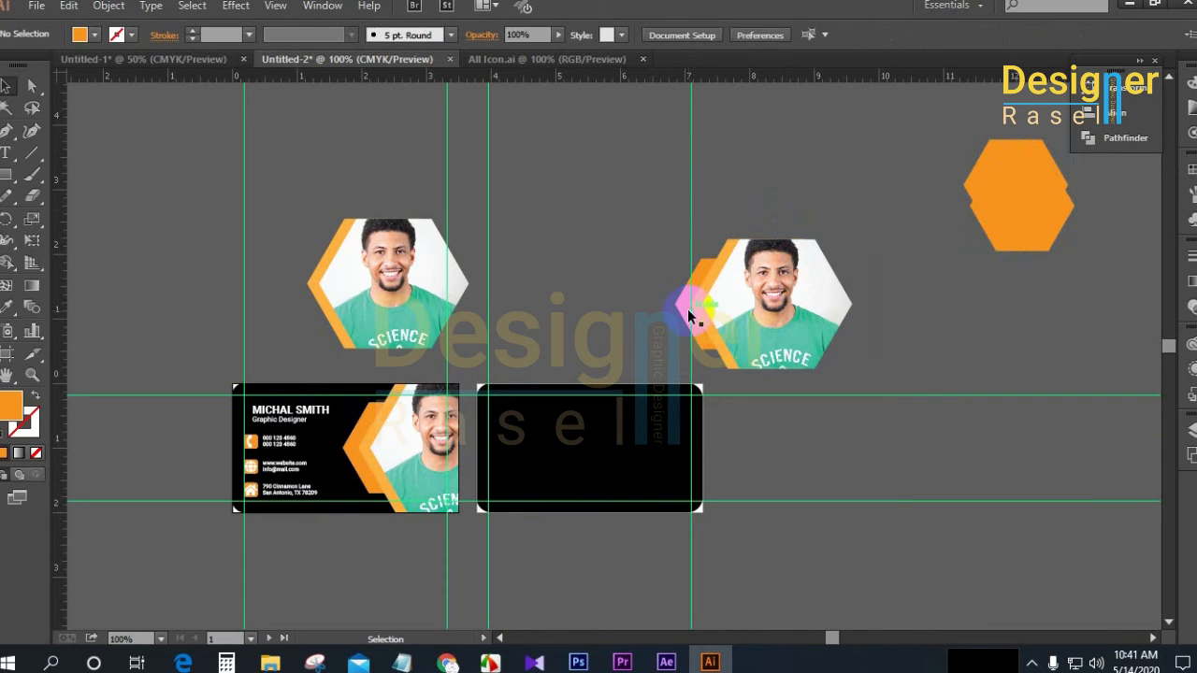
Group the light orange hexagon with the hexagonal portrait in the copied artwork
left_click(772, 284)
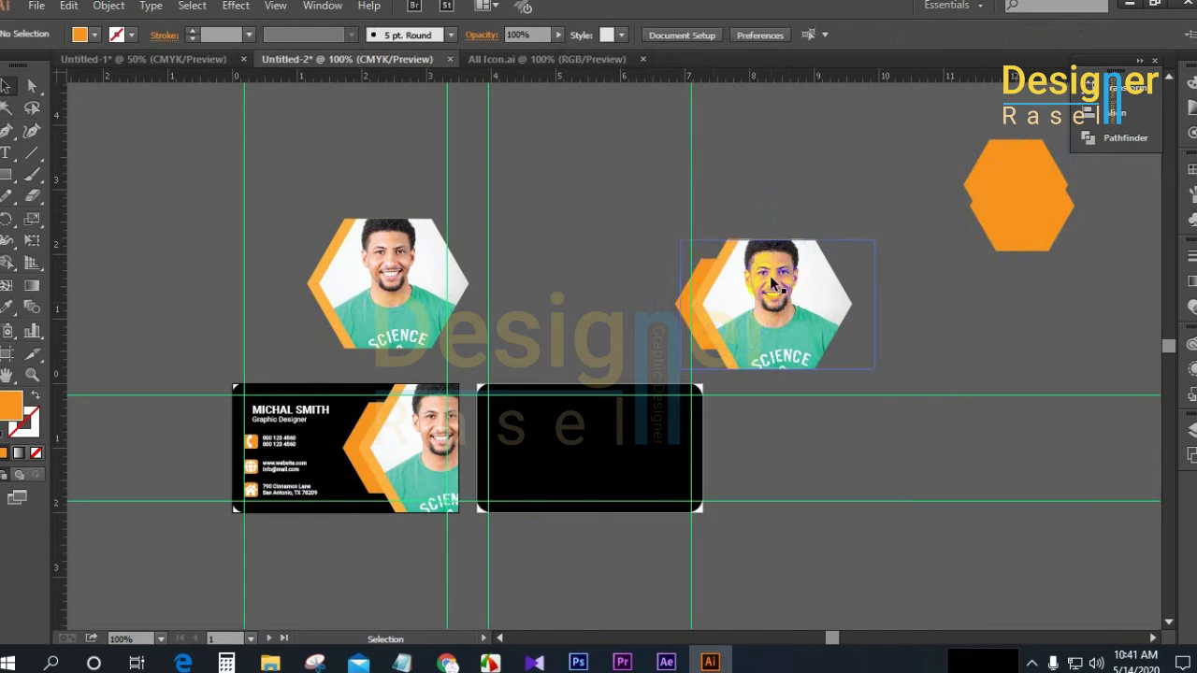
left_click(761, 311)
left_click(761, 155)
left_click(703, 243)
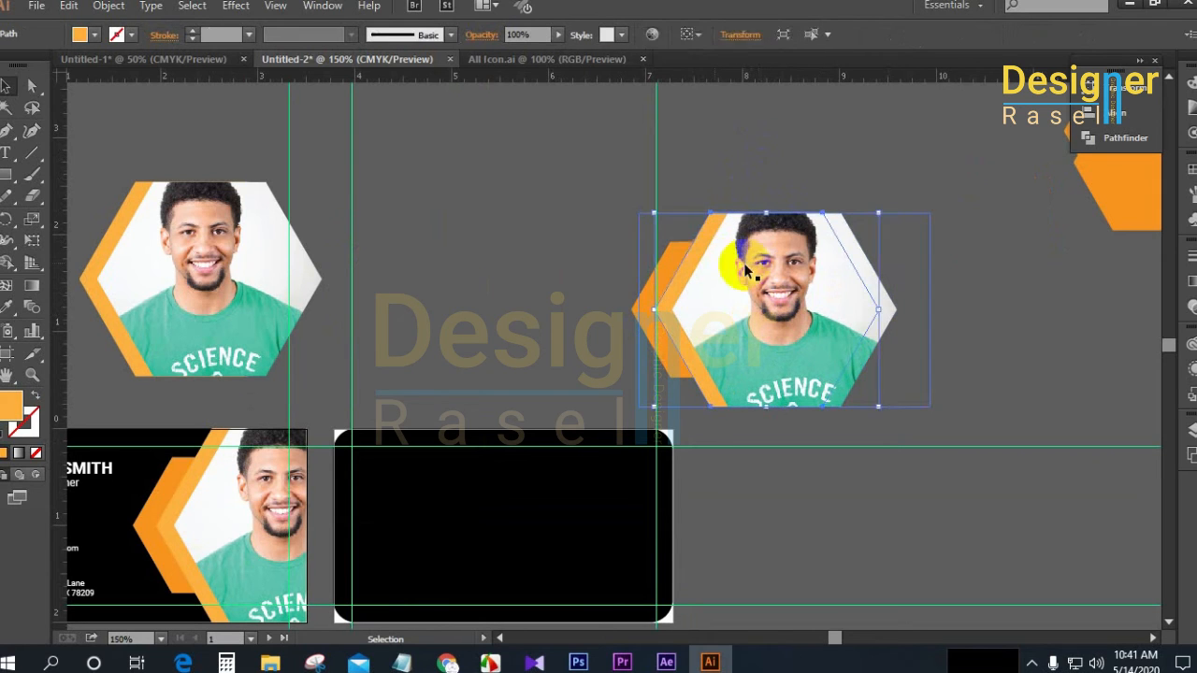
left_click(730, 149)
left_click(734, 271)
left_click(743, 165)
left_click(711, 228)
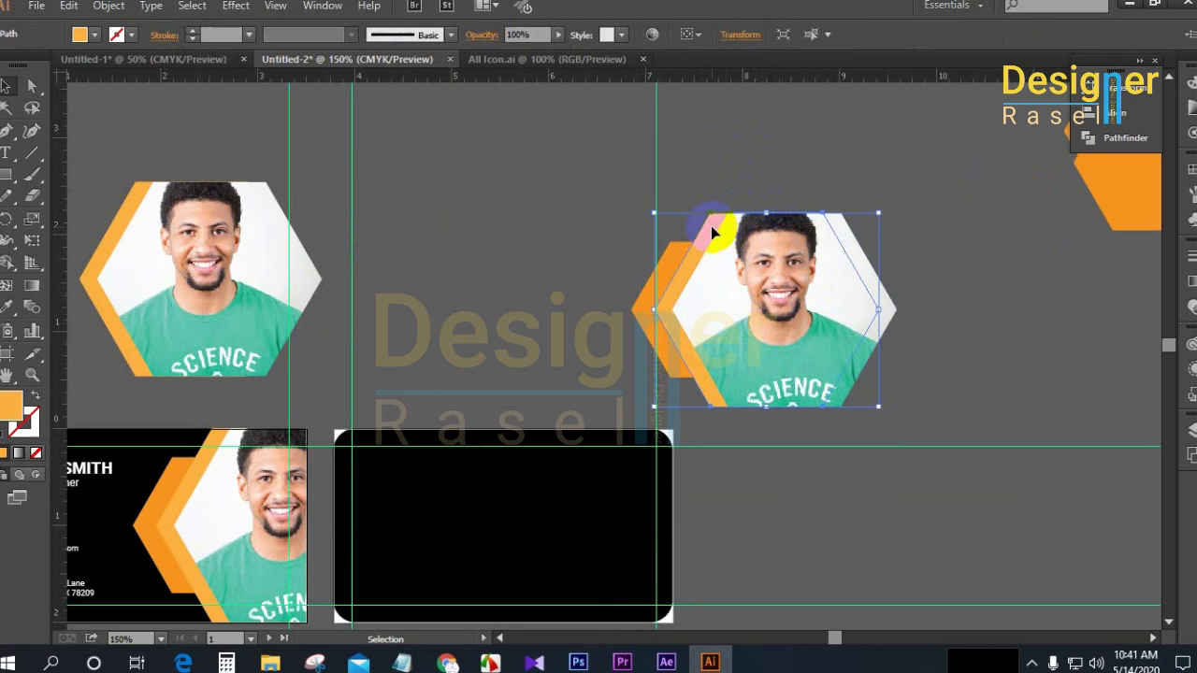
left_click(751, 289, "shift")
right_click(741, 264)
left_click(786, 347)
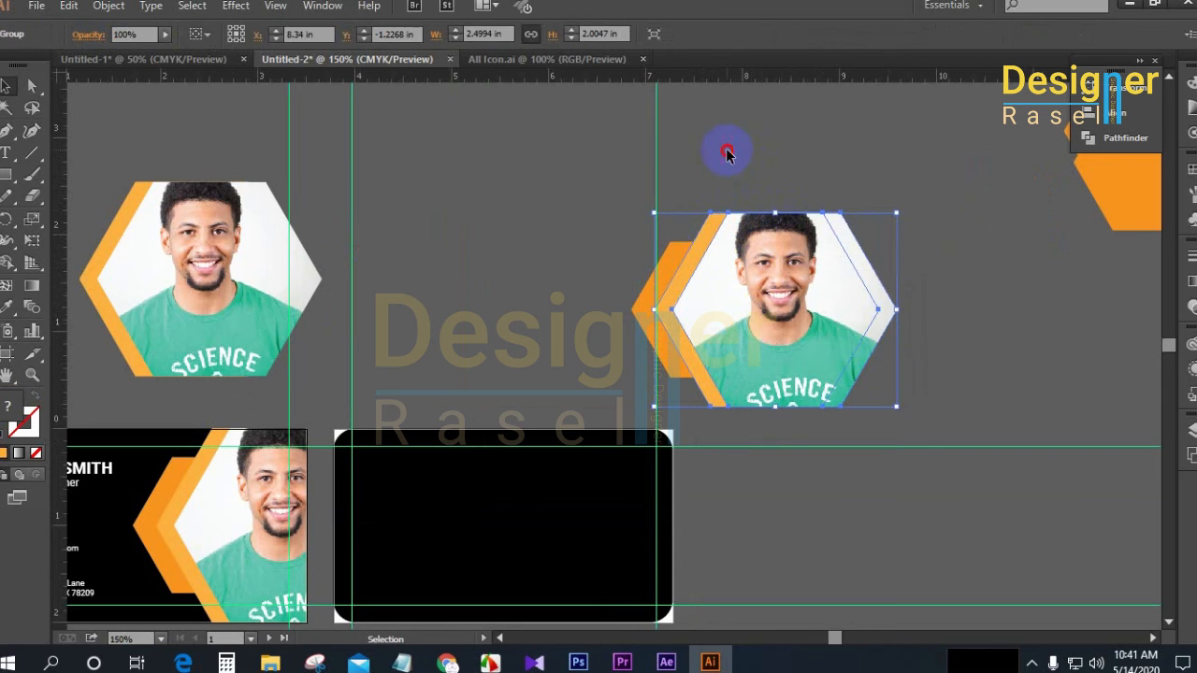
left_click(727, 147)
Move the darker orange hexagon to the portrait's right side and ungroup the portrait from the light orange hexagon
left_click_drag(674, 268, 809, 265)
left_click(859, 208)
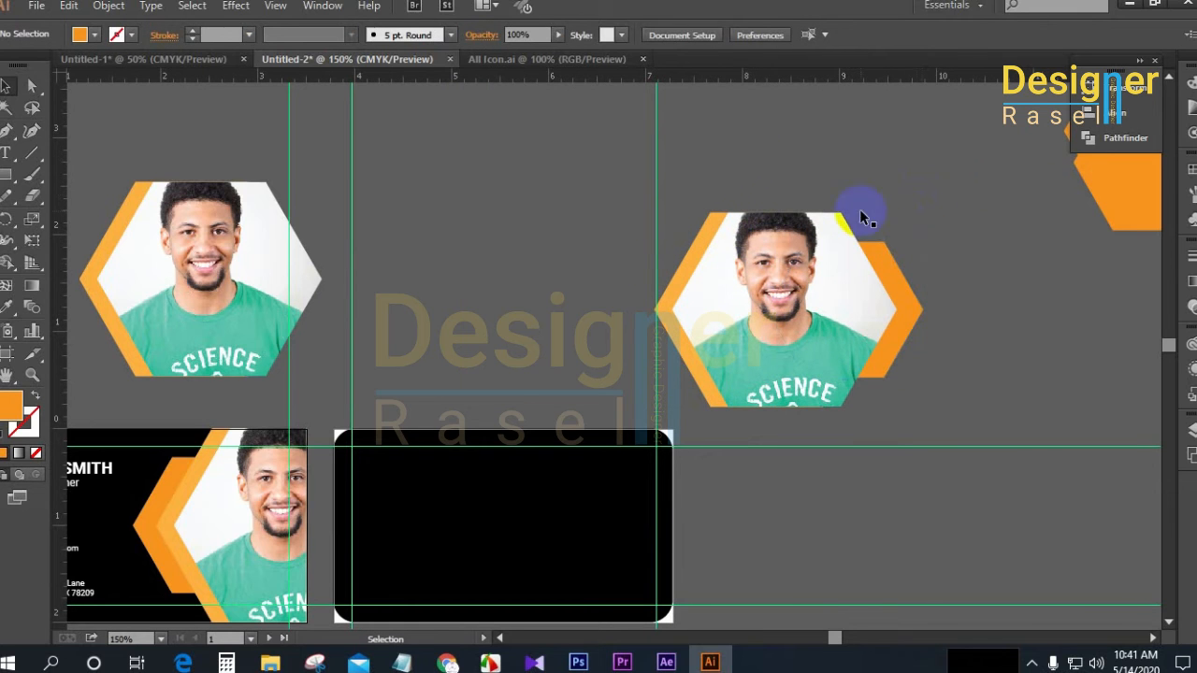
left_click(739, 266)
right_click(739, 266)
left_click(791, 363)
left_click(796, 172)
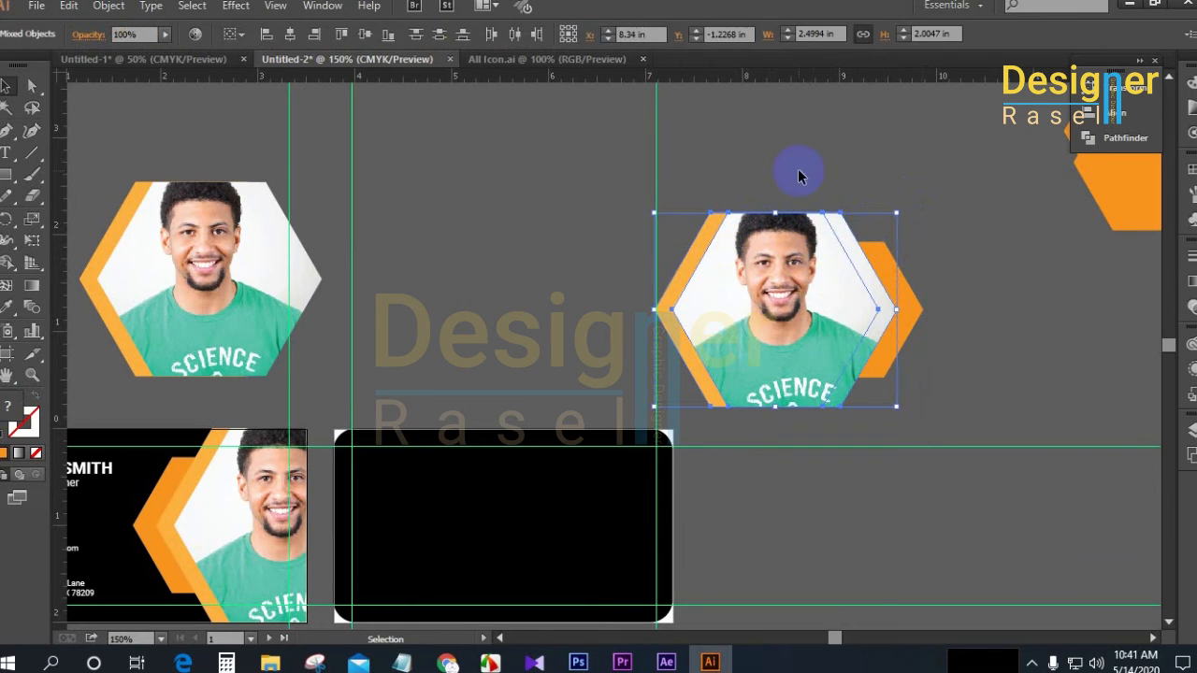
Shift the light orange hexagon right behind the portrait so it forms a band along the portrait's right edge
left_click(696, 252)
key("Right")
key("Right")
key("Right")
key("Right")
key("Right")
key("Right")
key("Right")
key("Right")
key("Right")
key("Right")
key("Right")
key("Right")
key("Right")
key("Right")
key("Right")
key("Right")
key("Right")
key("Right")
key("Right")
key("Right")
key("Right")
key("Right")
key("Right")
key("Right")
key("Right")
key("Right")
key("Right")
key("Right")
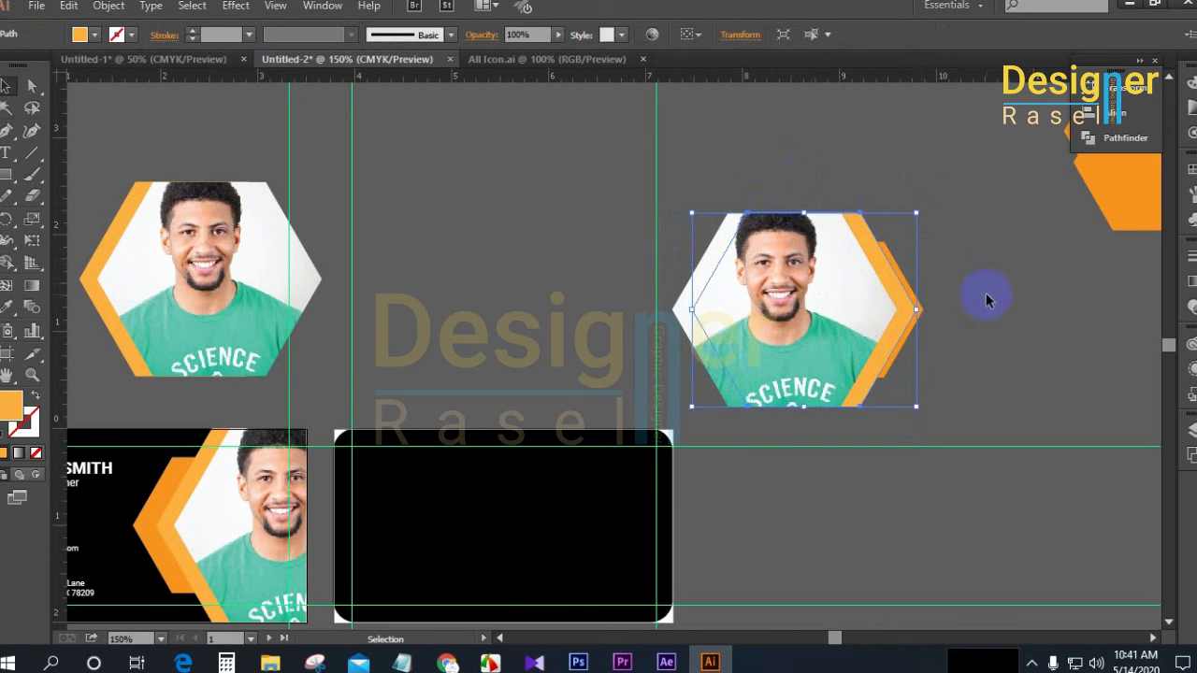
Move the darker orange hexagon slightly farther right so it extends past the light orange band
left_click(927, 312)
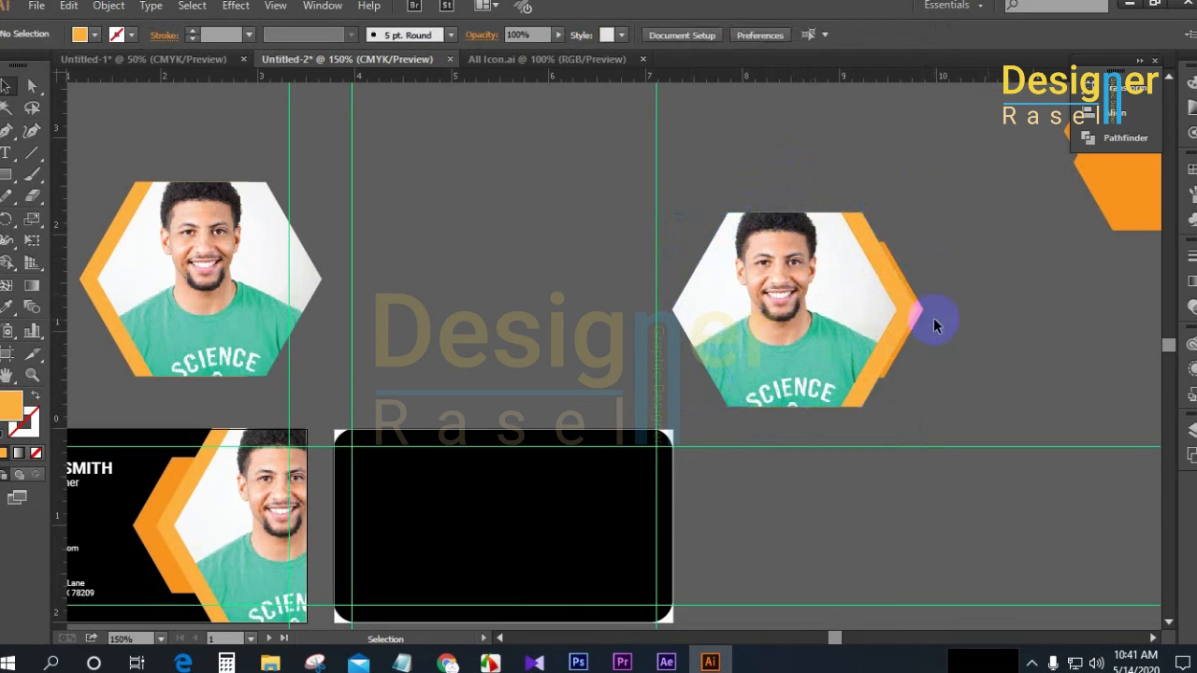
left_click(926, 310)
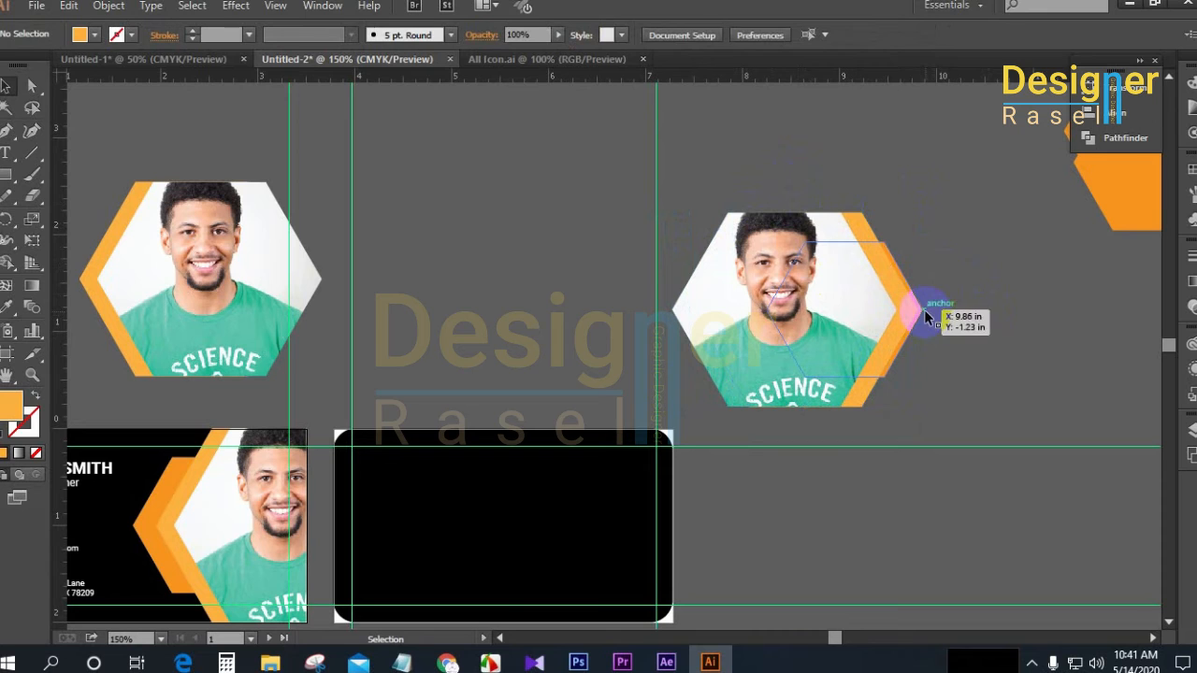
left_click(987, 284)
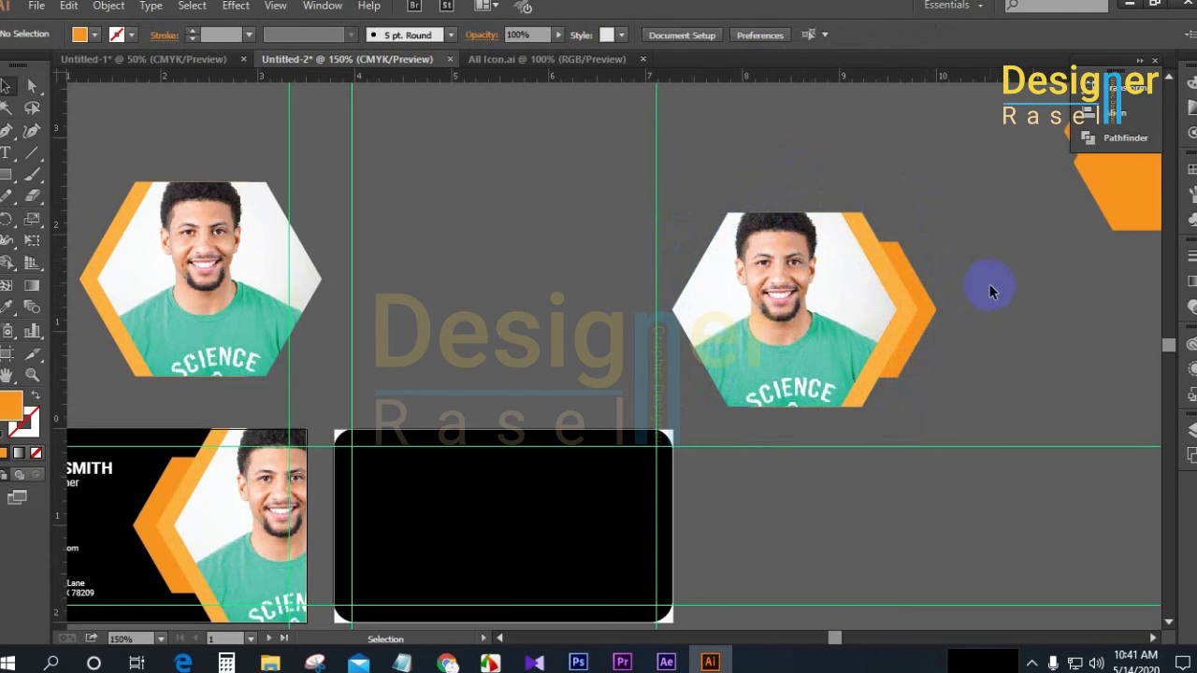
scroll(895, 318, "down", 1)
scroll(1056, 341, "down", 1)
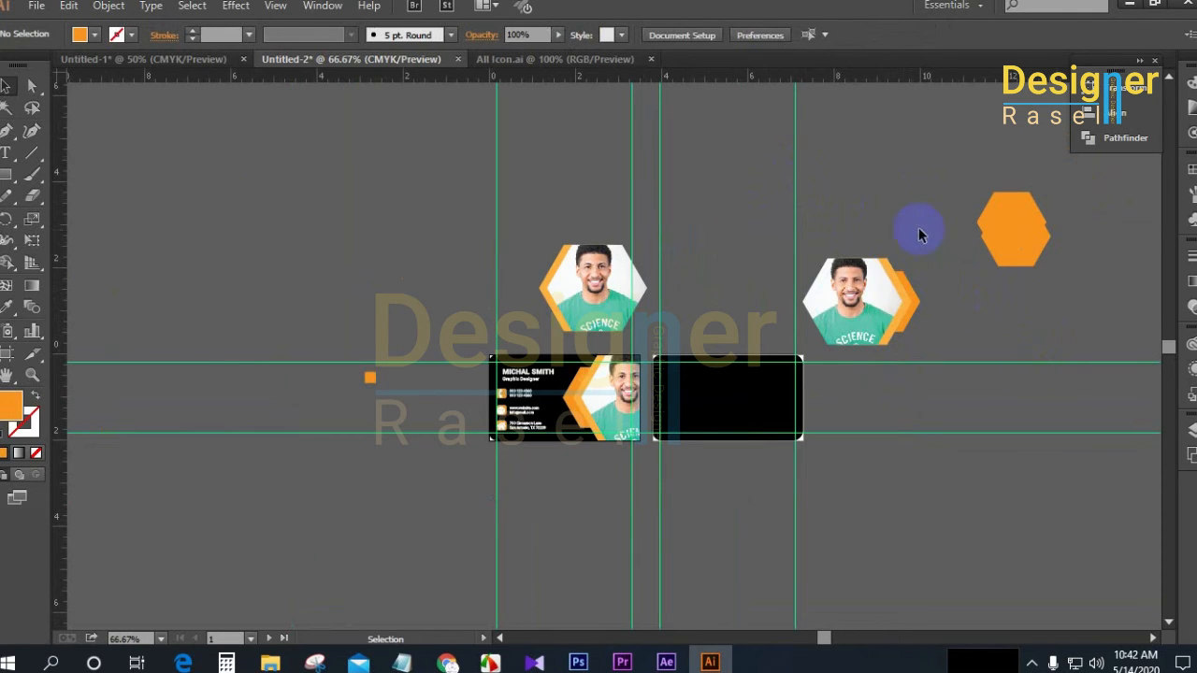
Group the hexagonal portrait with both orange hexagons in the mirrored artwork
left_click_drag(851, 213, 922, 333)
right_click(890, 290)
left_click(942, 377)
left_click(898, 198)
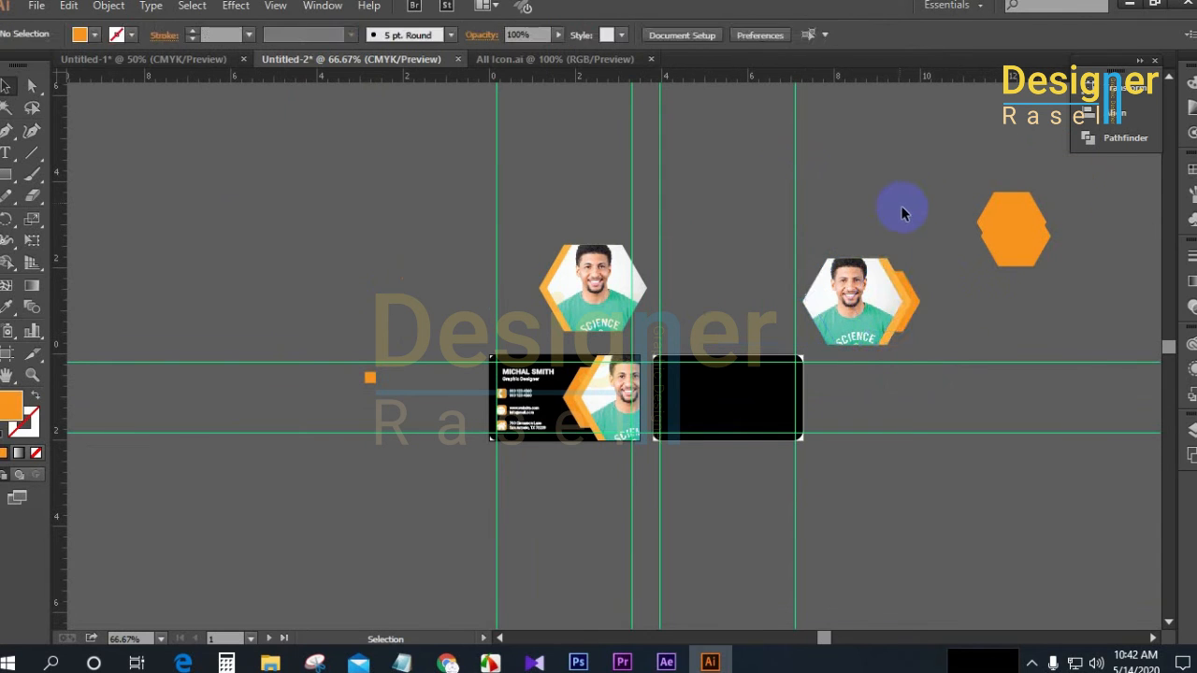
Ungroup the mirrored portrait artwork and delete the invisible 3.5 in wide rectangle overlapping it
left_click_drag(880, 298, 814, 297)
right_click(857, 274)
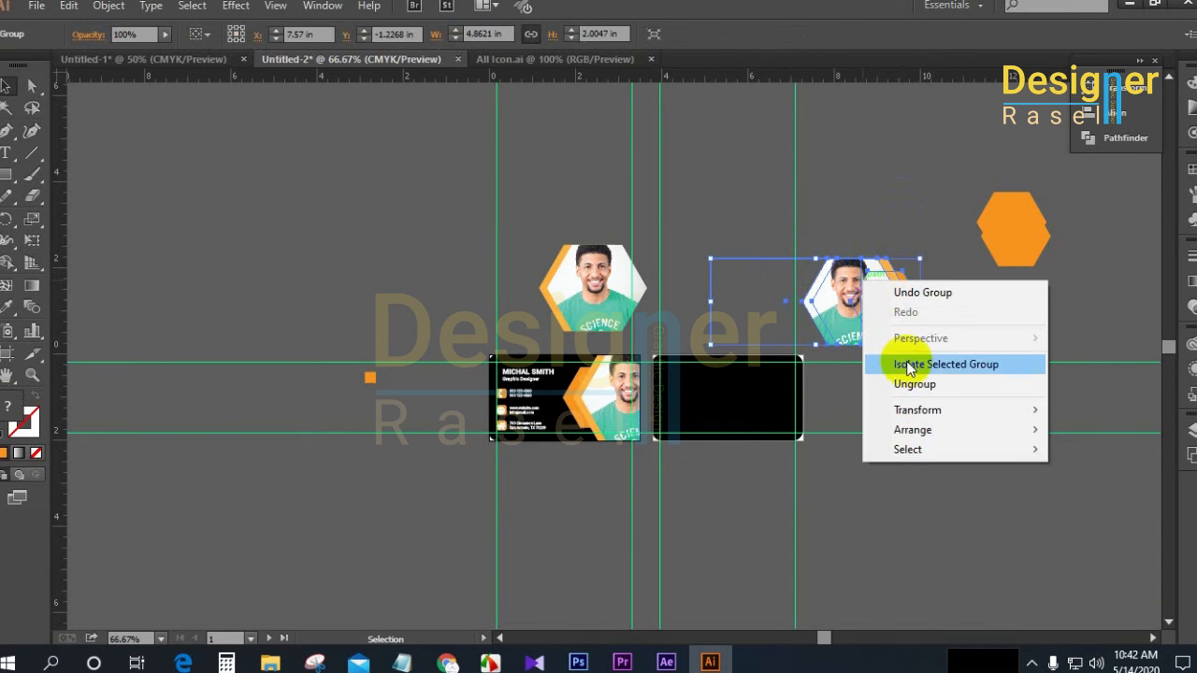
left_click(922, 382)
left_click(740, 247)
left_click(755, 319)
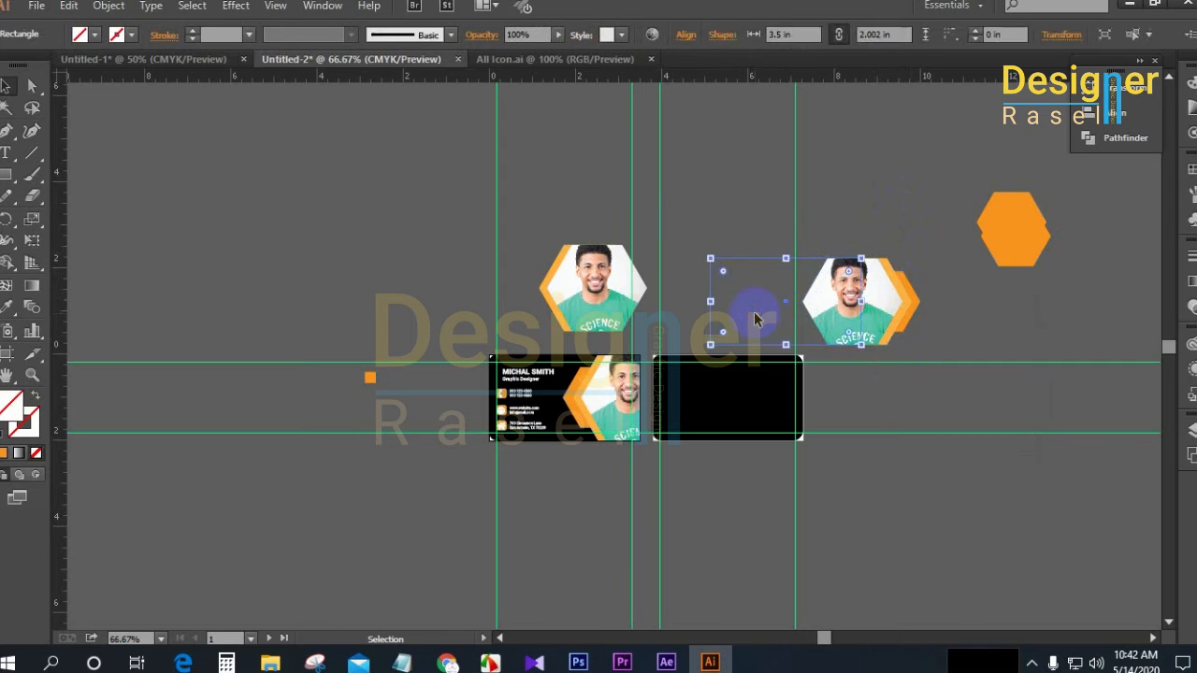
key("Delete")
Group the mirrored portrait with its light and darker orange hexagons
left_click(897, 322)
left_click_drag(827, 214, 756, 393)
right_click(863, 288)
left_click(908, 371)
Position the grouped portrait over the back card's left edge so part of it overhangs into the gap between the cards
left_click(897, 262)
scroll(738, 372, "up", 2)
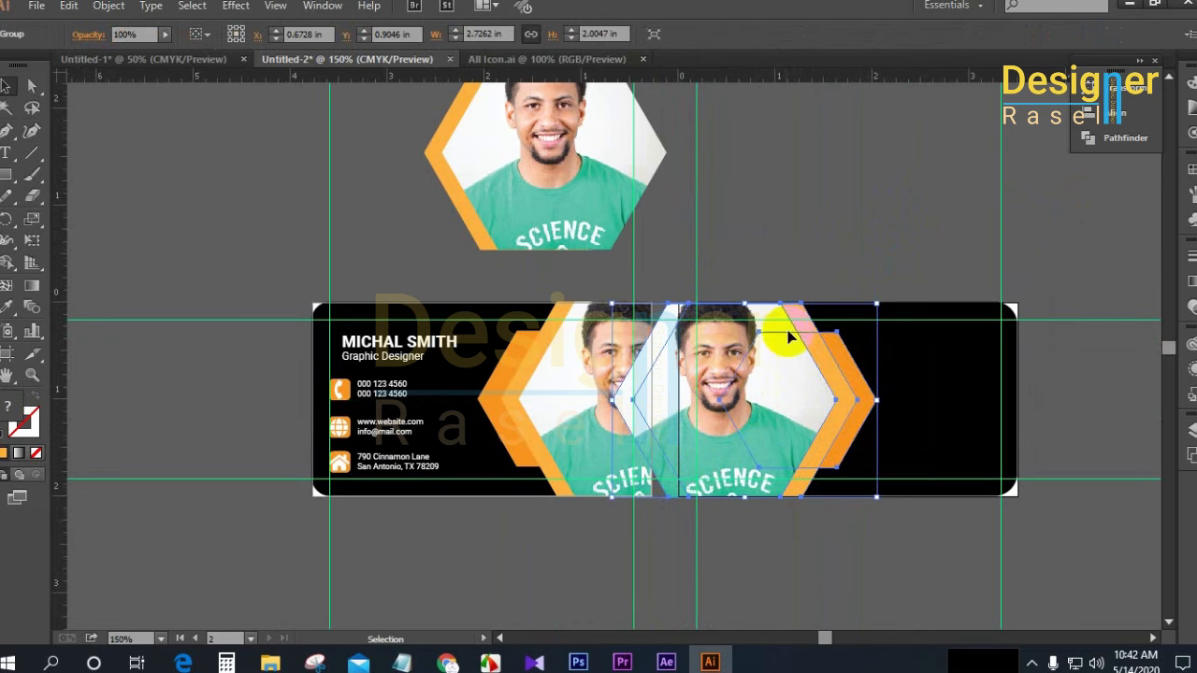
left_click(809, 192)
scroll(784, 409, "up", 1)
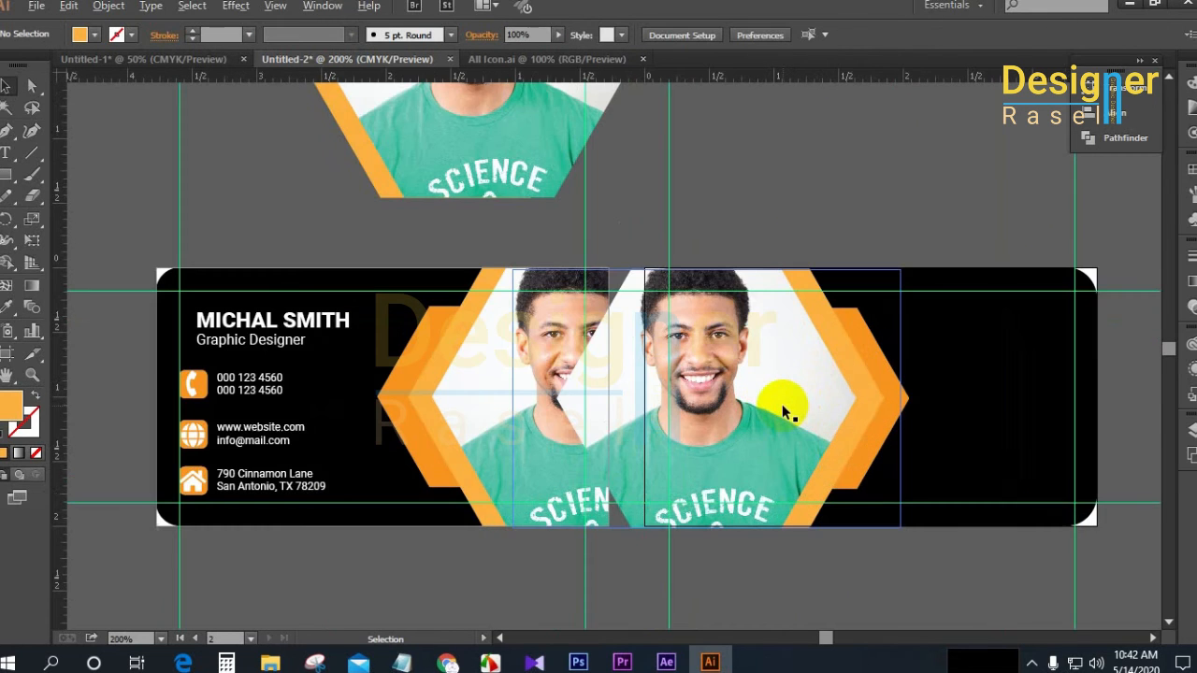
scroll(782, 404, "up", 1)
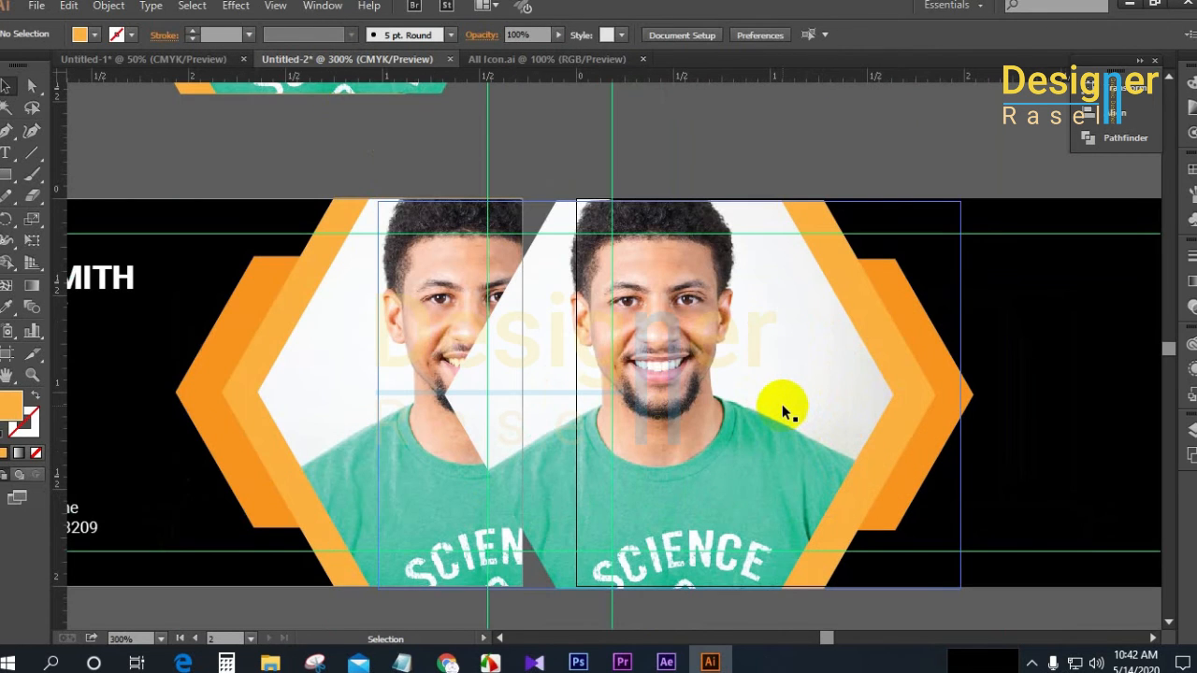
scroll(781, 404, "down", 1)
left_click_drag(782, 404, 750, 401)
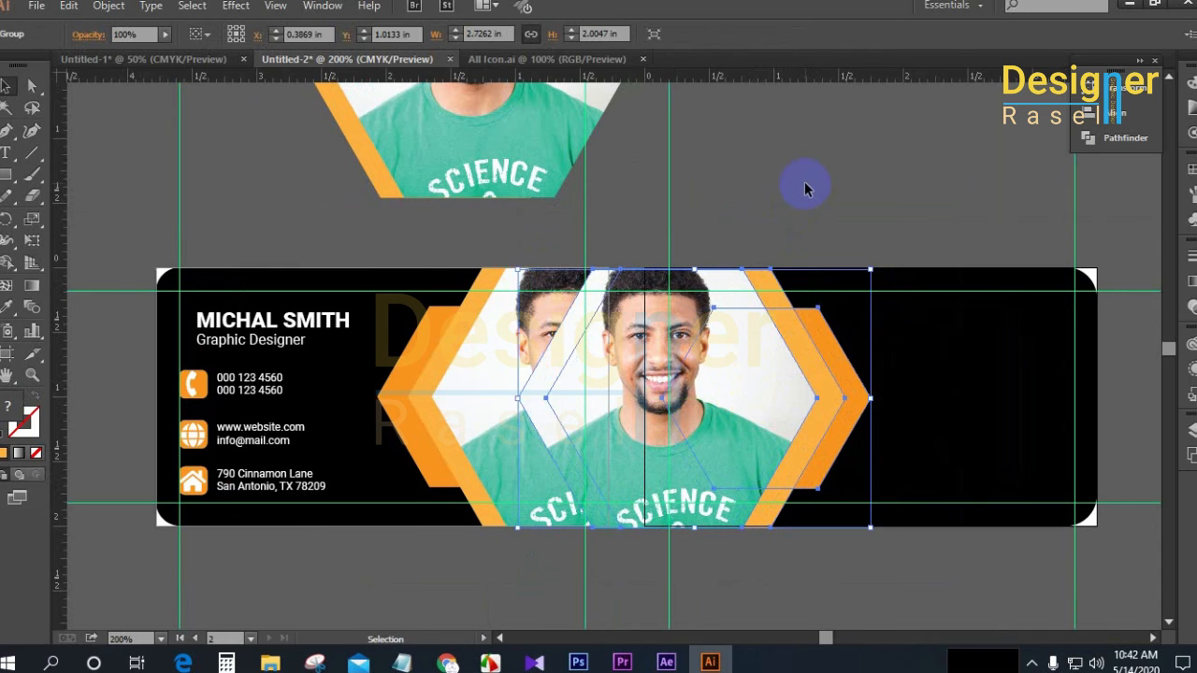
left_click(806, 190)
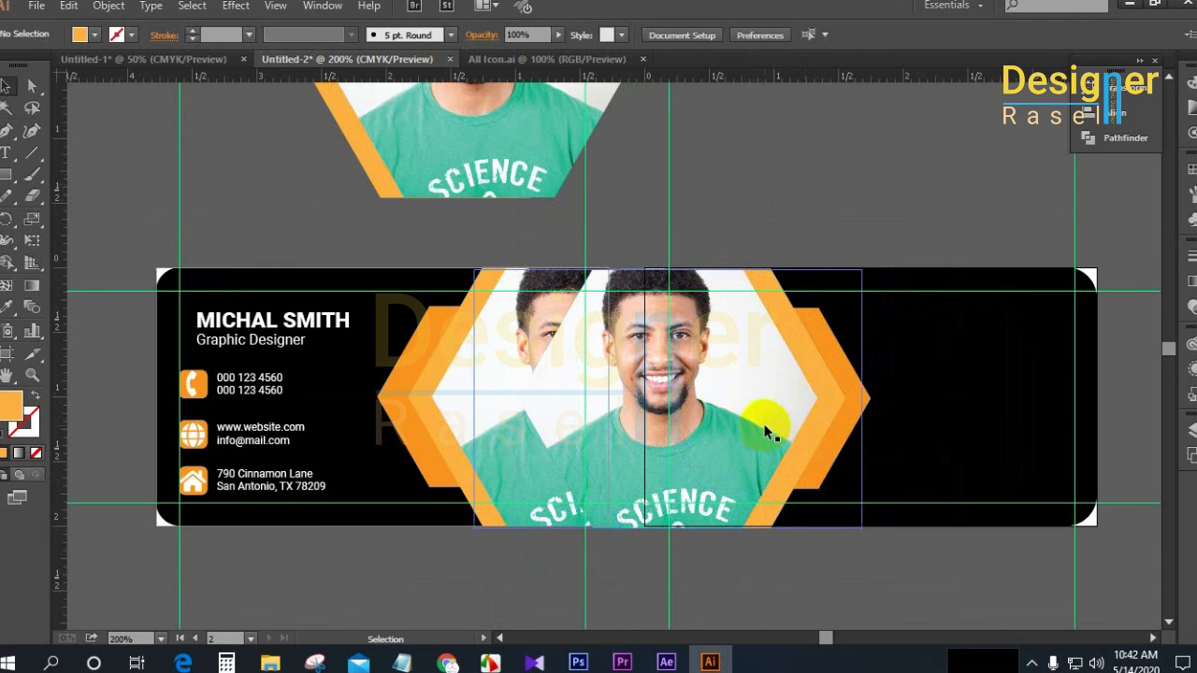
left_click_drag(765, 429, 790, 422)
left_click(775, 425, "shift")
left_click(804, 214)
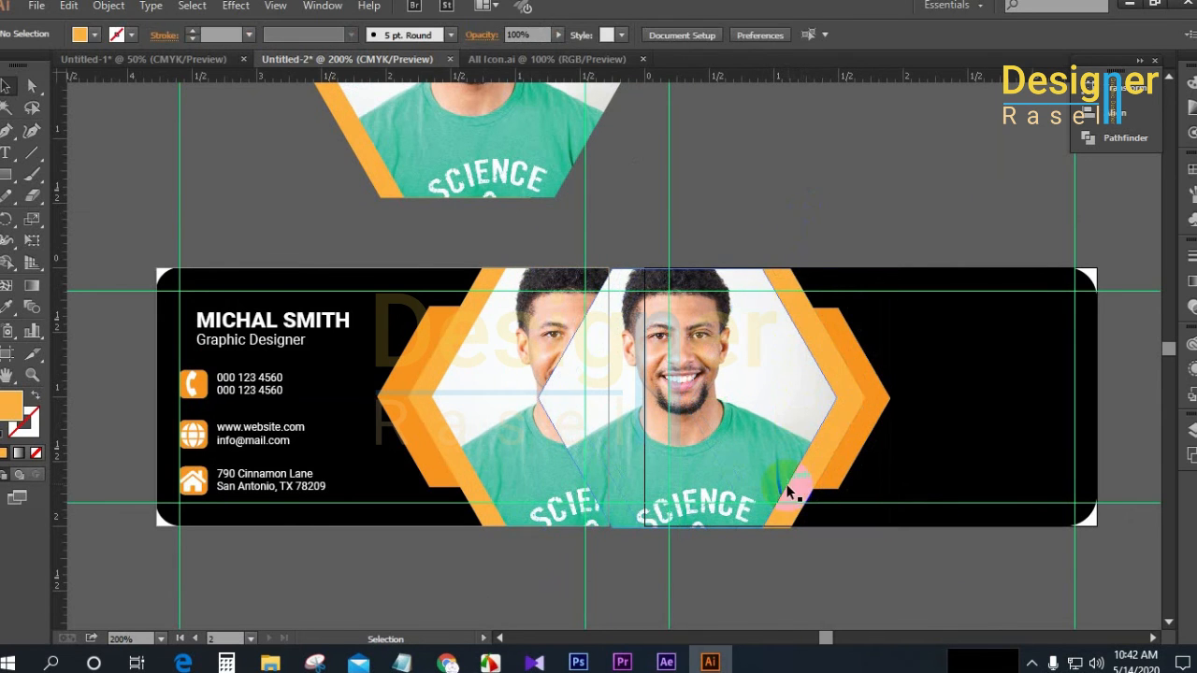
Create a 3.5 × 2 in rectangle and place it exactly over the back card
scroll(780, 500, "down", 1)
scroll(781, 491, "down", 2)
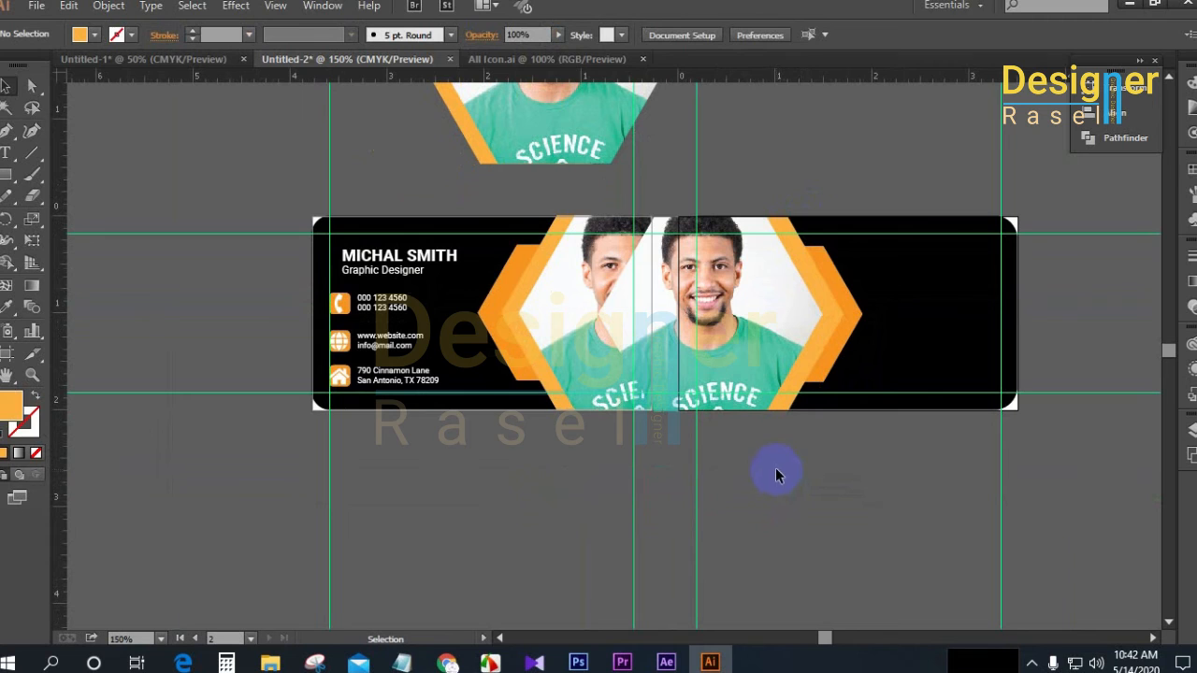
left_click(7, 174)
left_click(409, 234)
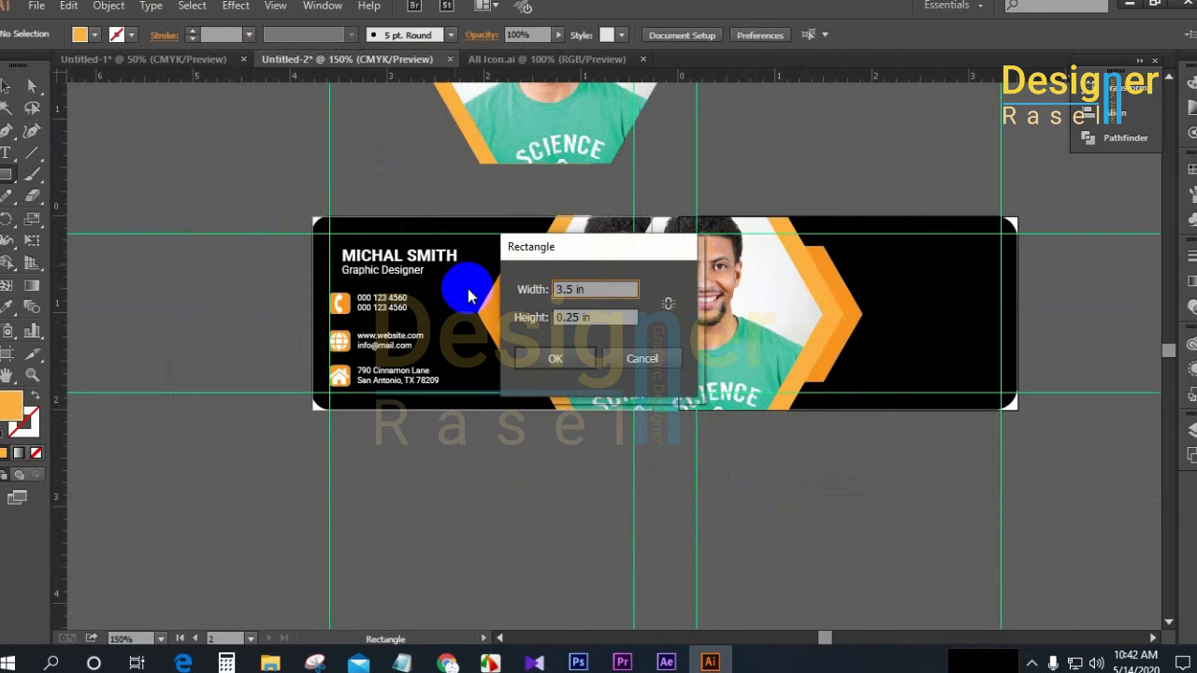
left_click(534, 318)
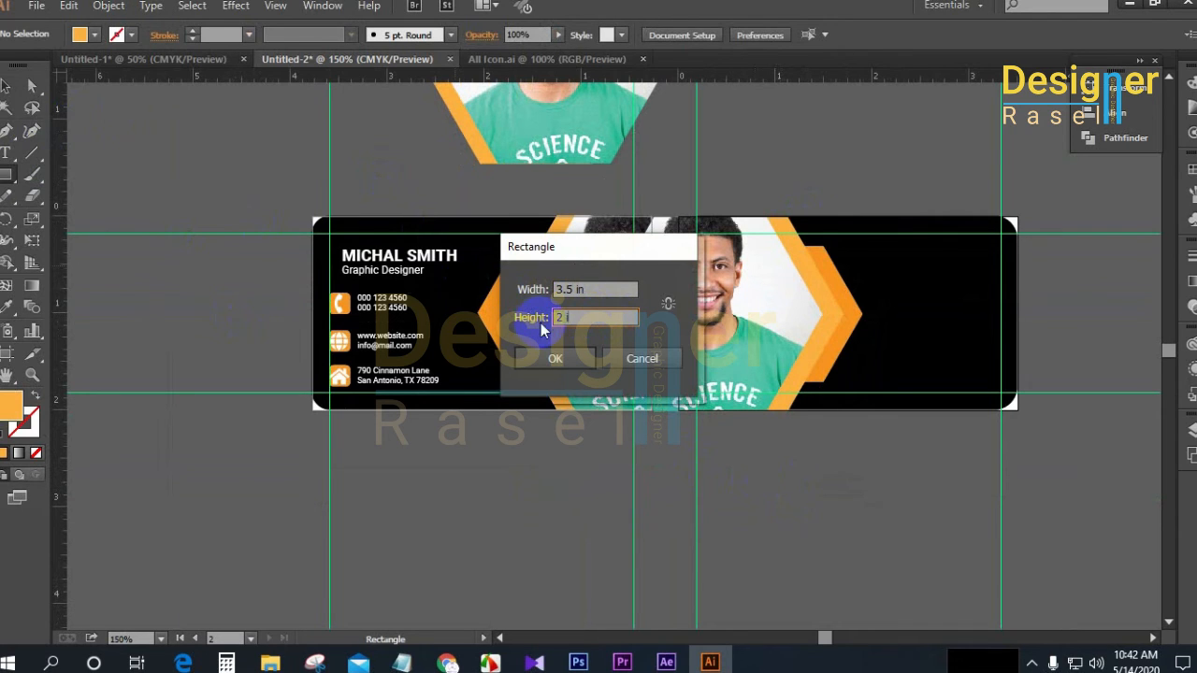
left_click(589, 357)
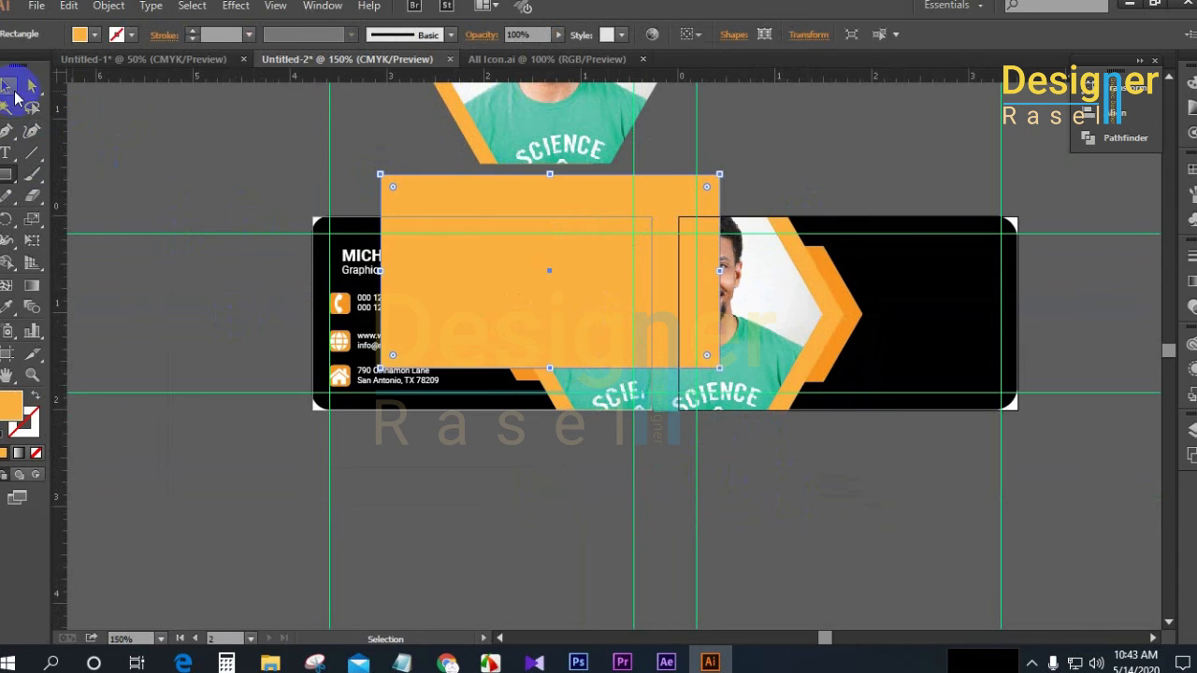
left_click_drag(489, 261, 786, 305)
left_click(801, 381)
left_click(208, 435)
left_click(222, 456)
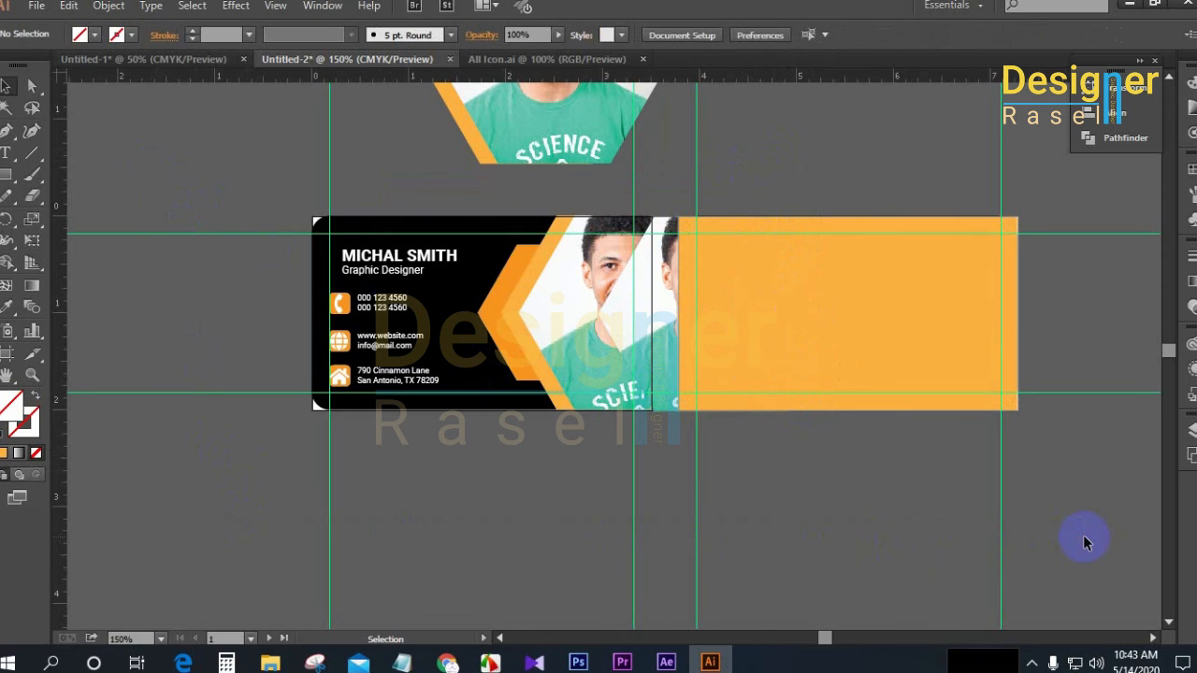
Clip the grouped portrait to the rectangle with a clipping mask and lock the clipped artwork on the back card
left_click_drag(816, 178, 870, 467)
right_click(818, 284)
left_click(879, 385)
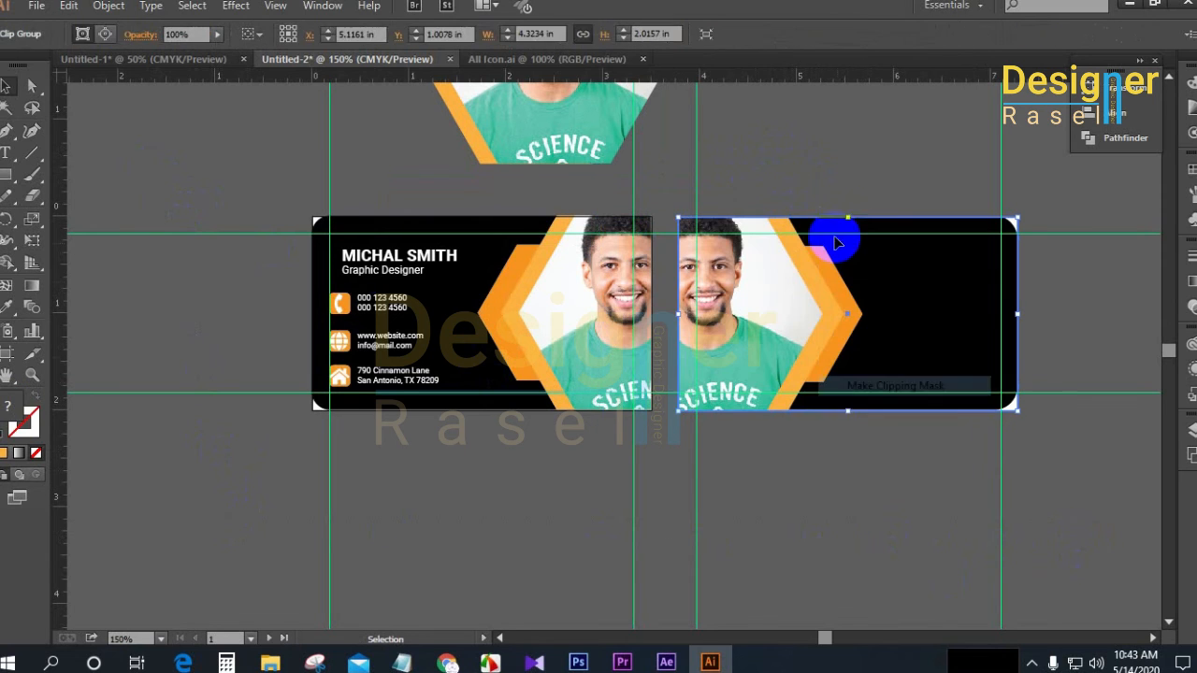
left_click(867, 488)
left_click(874, 355)
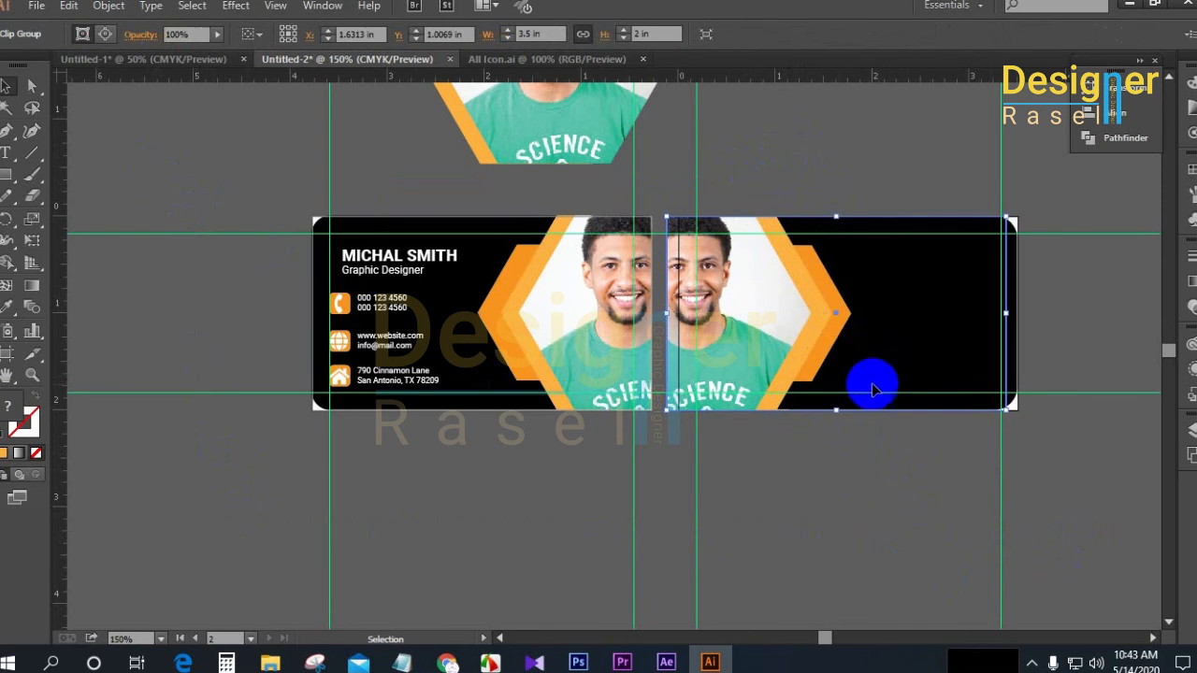
left_click(835, 577)
left_click(867, 309)
key("ctrl+2")
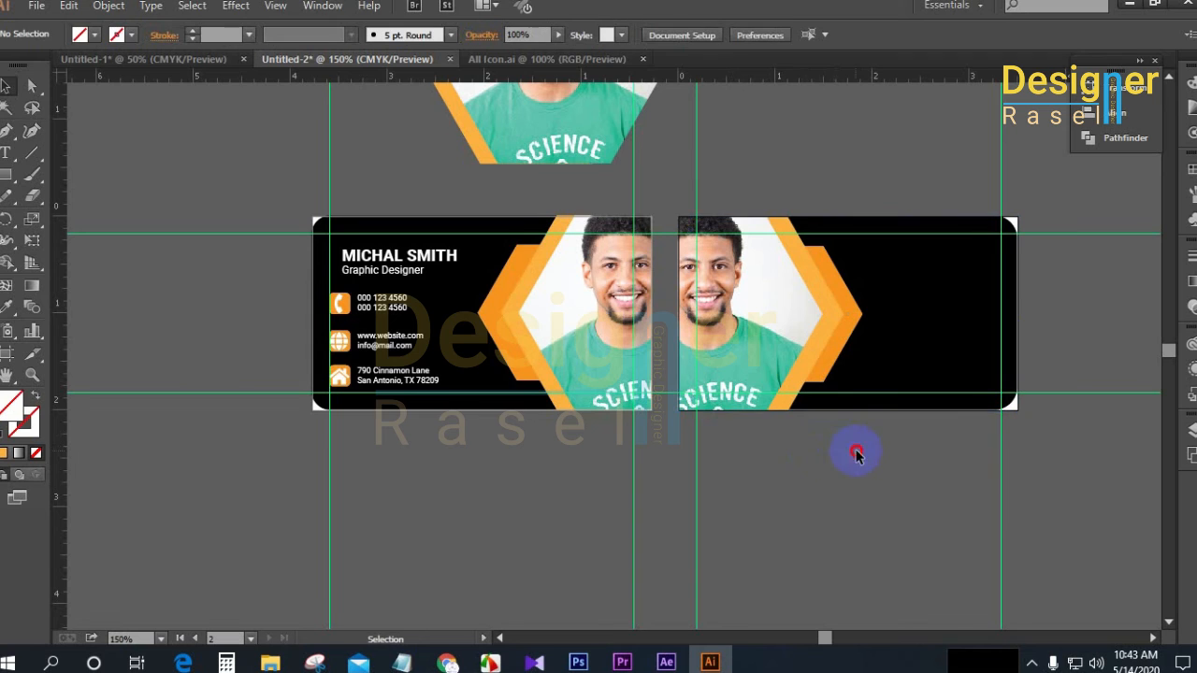
left_click_drag(857, 453, 816, 461)
scroll(755, 354, "up", 1)
scroll(600, 386, "up", 1)
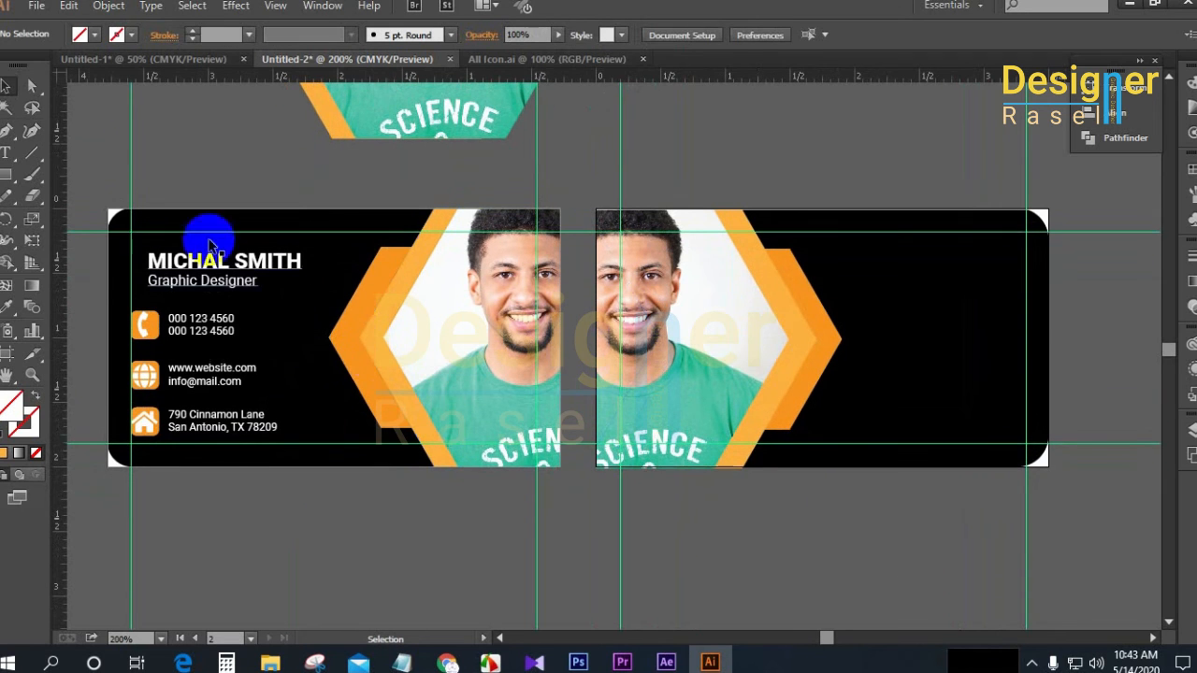
left_click(5, 174)
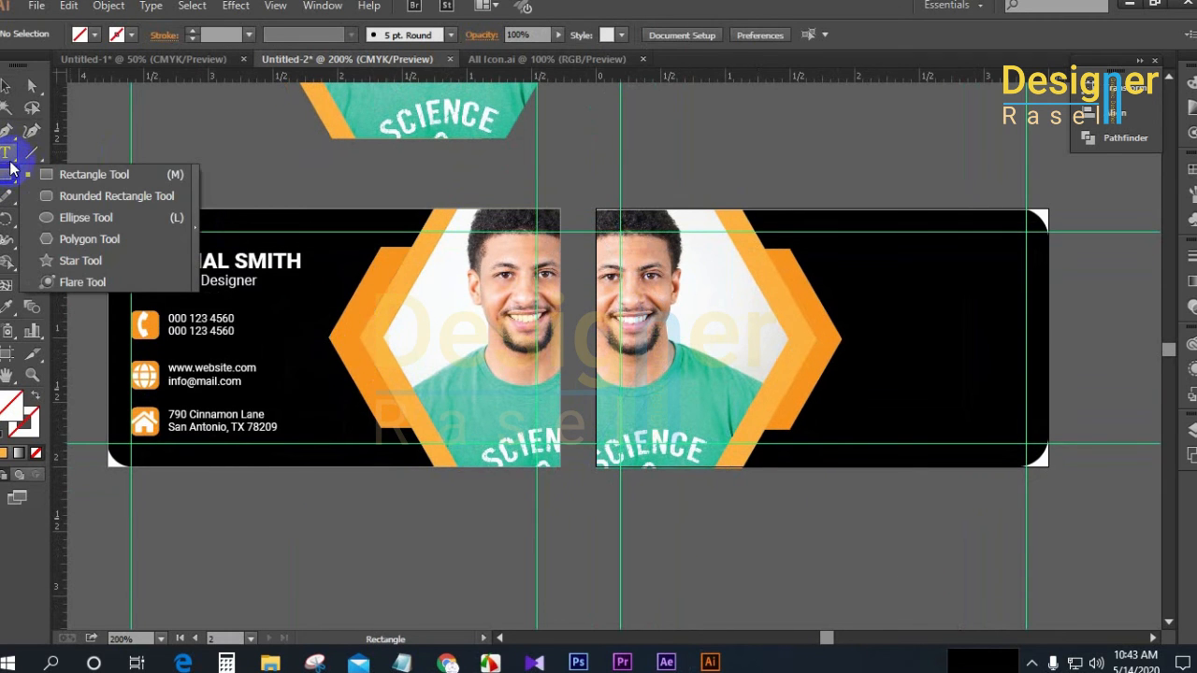
left_click(6, 89)
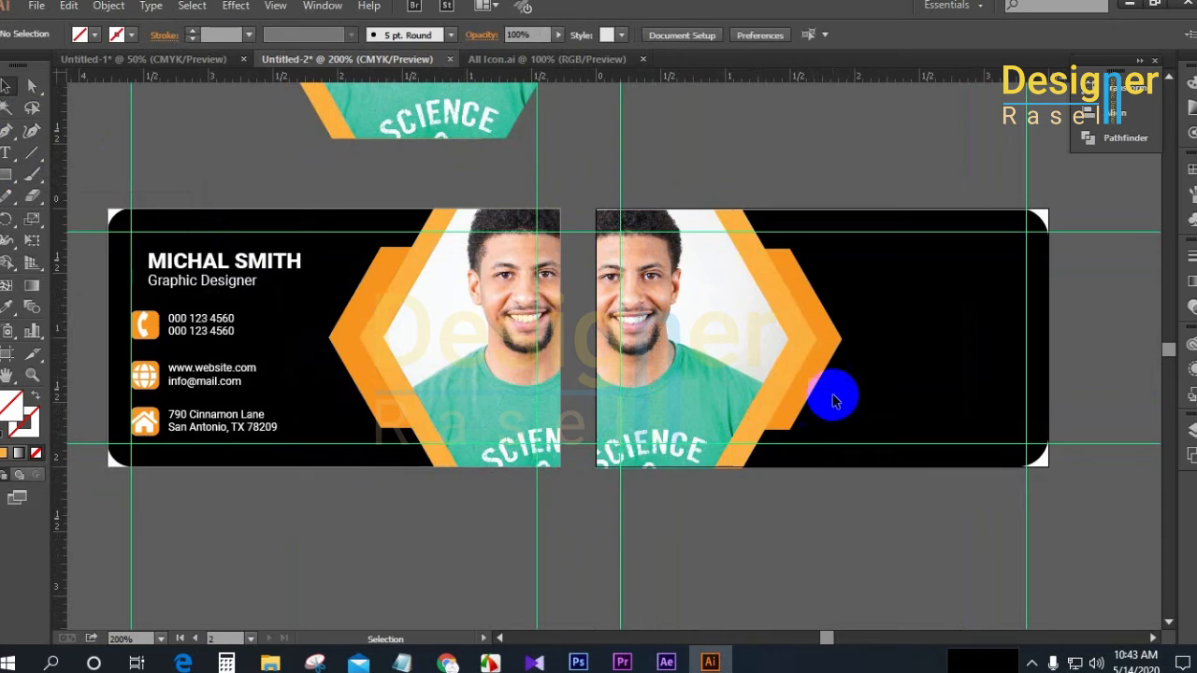
Separate one spare darker orange hexagon and place it above the back card
left_click_drag(857, 349, 712, 492)
scroll(713, 490, "down", 3)
left_click_drag(968, 372, 938, 328)
left_click_drag(955, 264, 639, 293)
left_click_drag(663, 387, 712, 325)
scroll(699, 273, "up", 3)
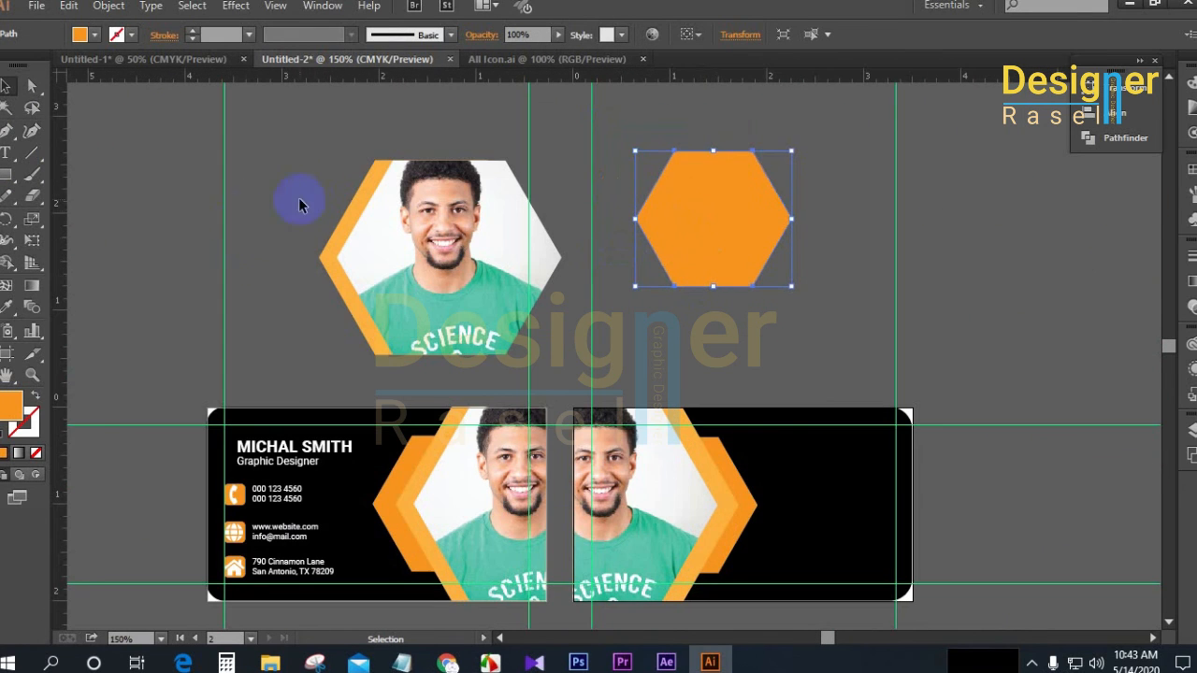
Turn the spare hexagon into a 3 pt orange outline without fill and scale it down just above the back card
left_click(34, 399)
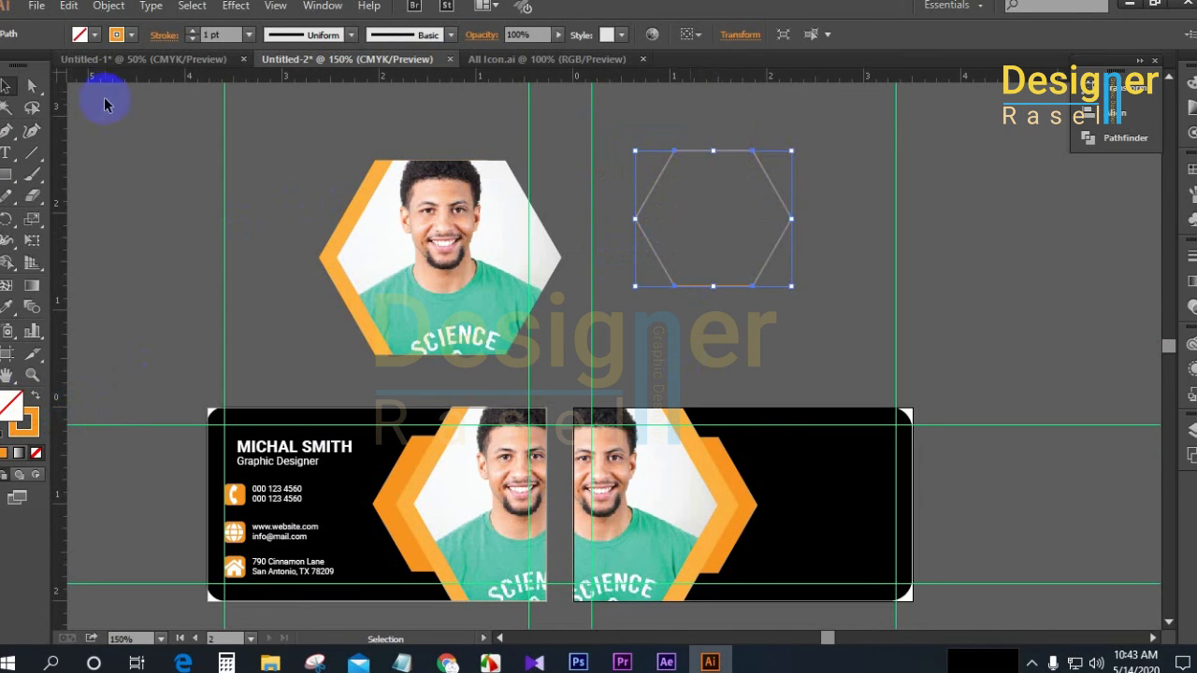
left_click(191, 30)
left_click(192, 30)
left_click(844, 276)
left_click(688, 167)
left_click_drag(791, 280, 776, 393)
scroll(772, 393, "up", 2)
scroll(760, 350, "down", 1)
scroll(746, 269, "up", 1)
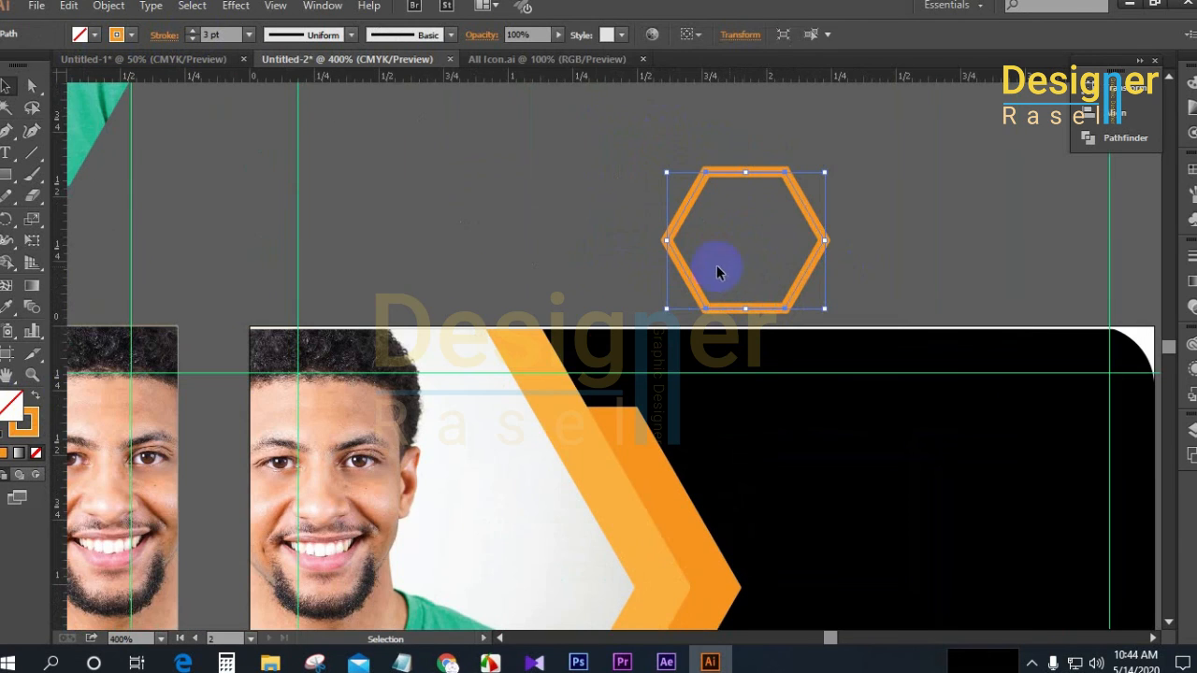
Try to shape a logo by moving the outlined hexagon's two bottom anchor points upward, and delete the shape
left_click(566, 240)
left_click(32, 85)
left_click(704, 311)
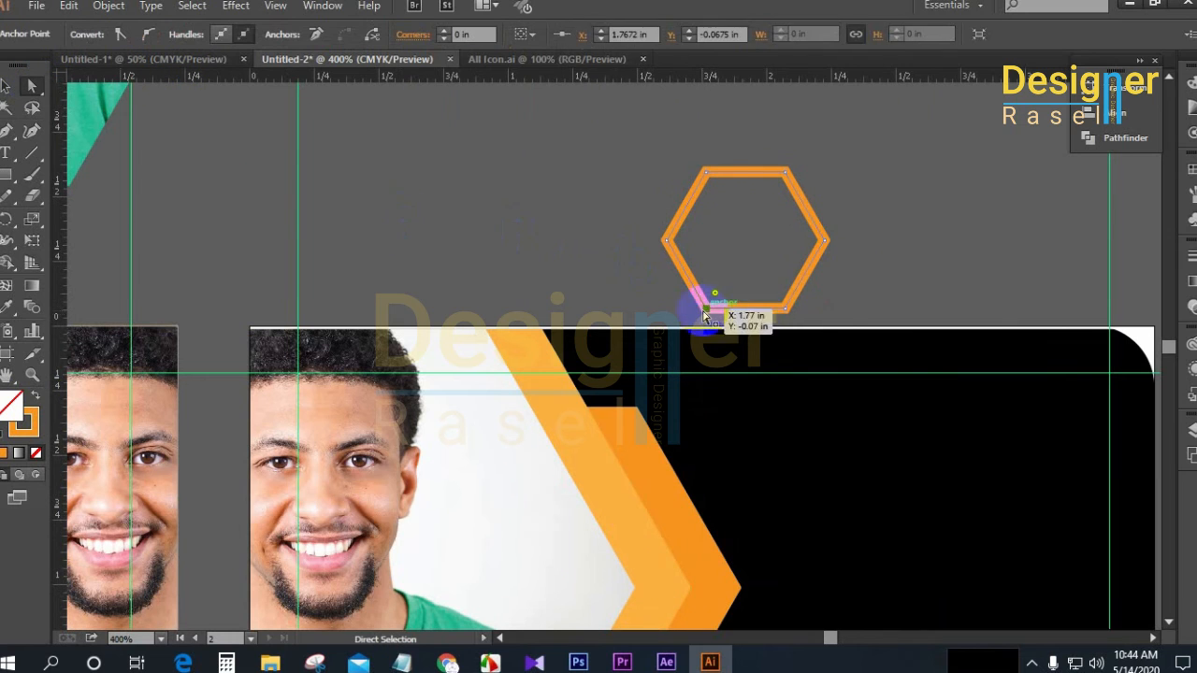
left_click(783, 308, "shift")
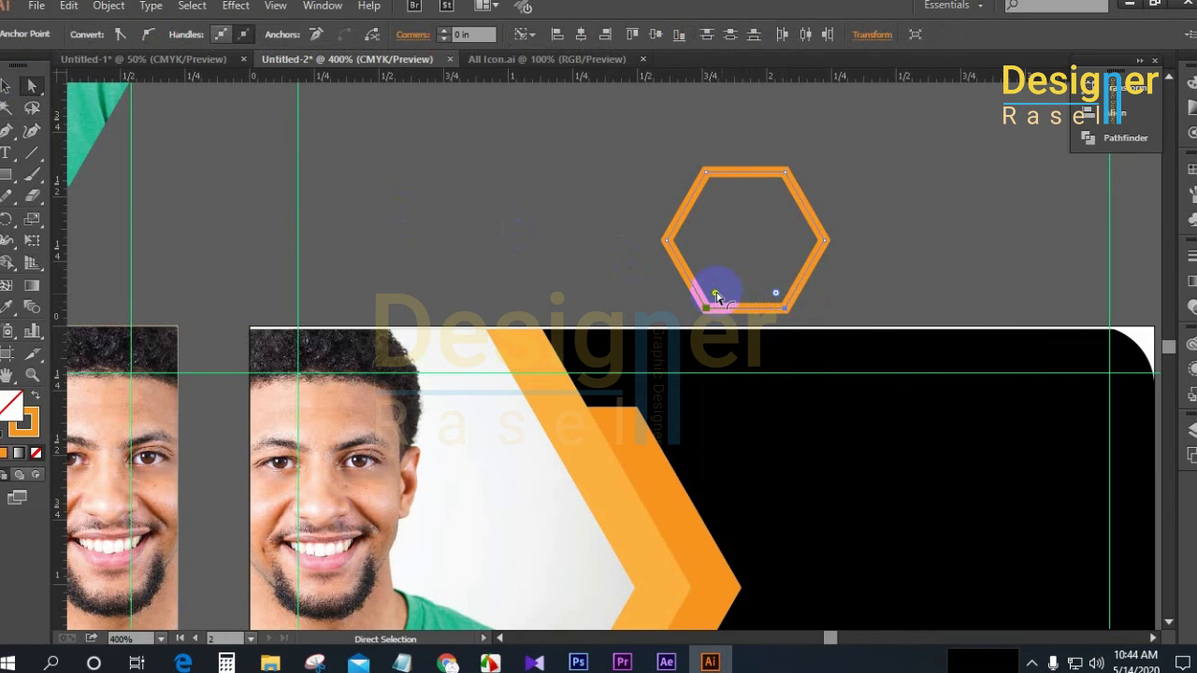
left_click_drag(751, 315, 753, 213)
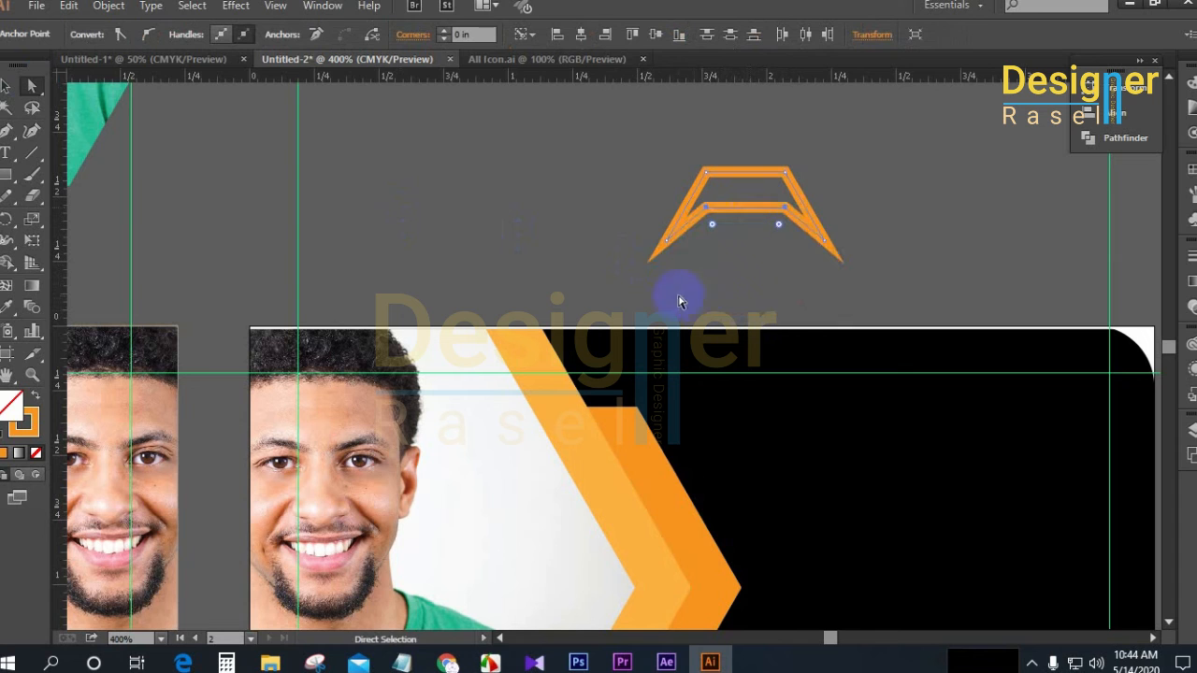
key("Delete")
key("Delete")
Try a five-sided polygon with a 0.6944 in radius above the back card and delete it
left_click(7, 87)
left_click(5, 178)
left_click(86, 239)
left_click(626, 239)
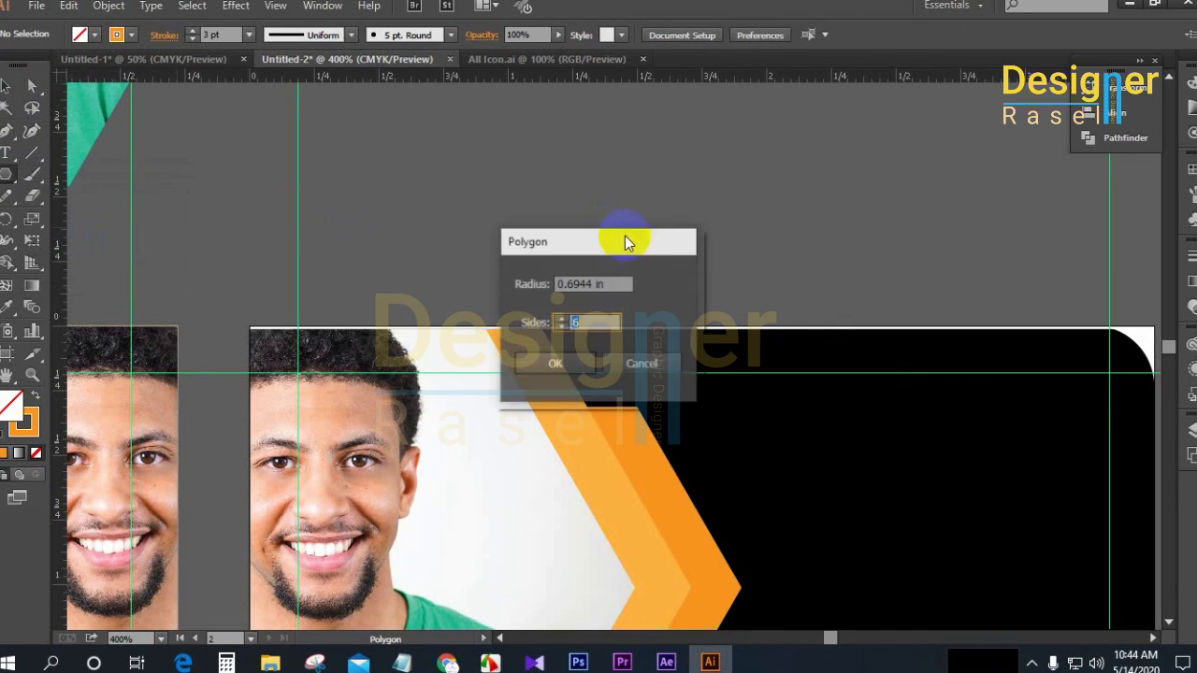
type("5")
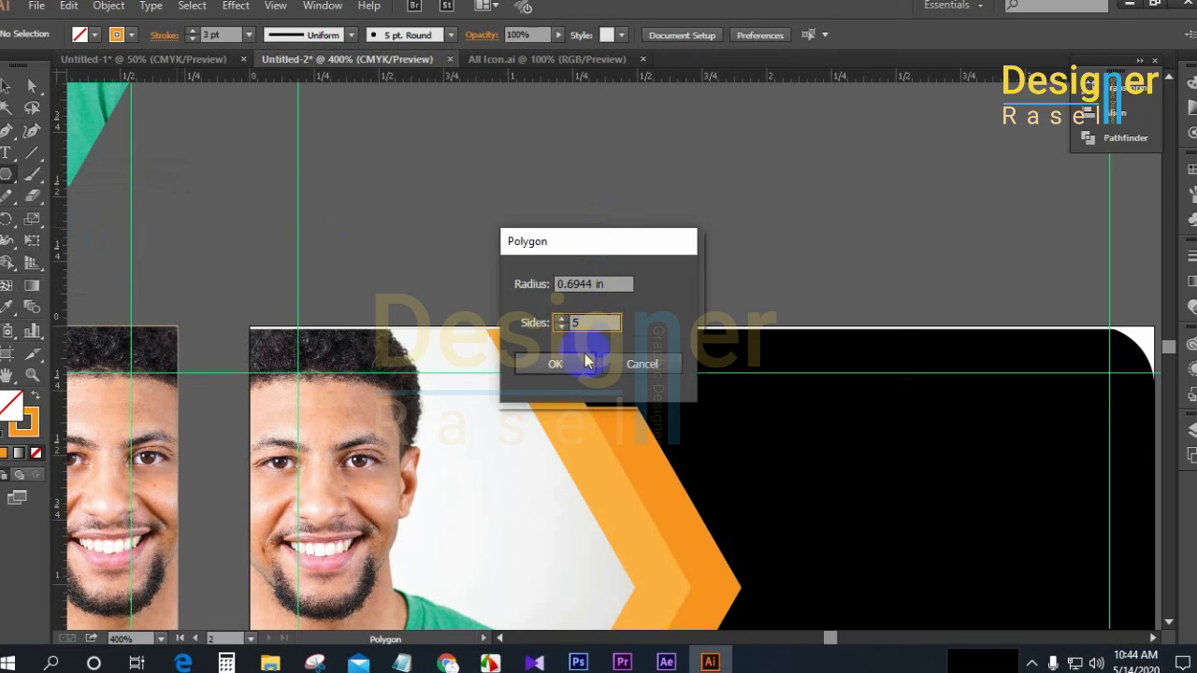
left_click(557, 363)
scroll(642, 269, "up", 3)
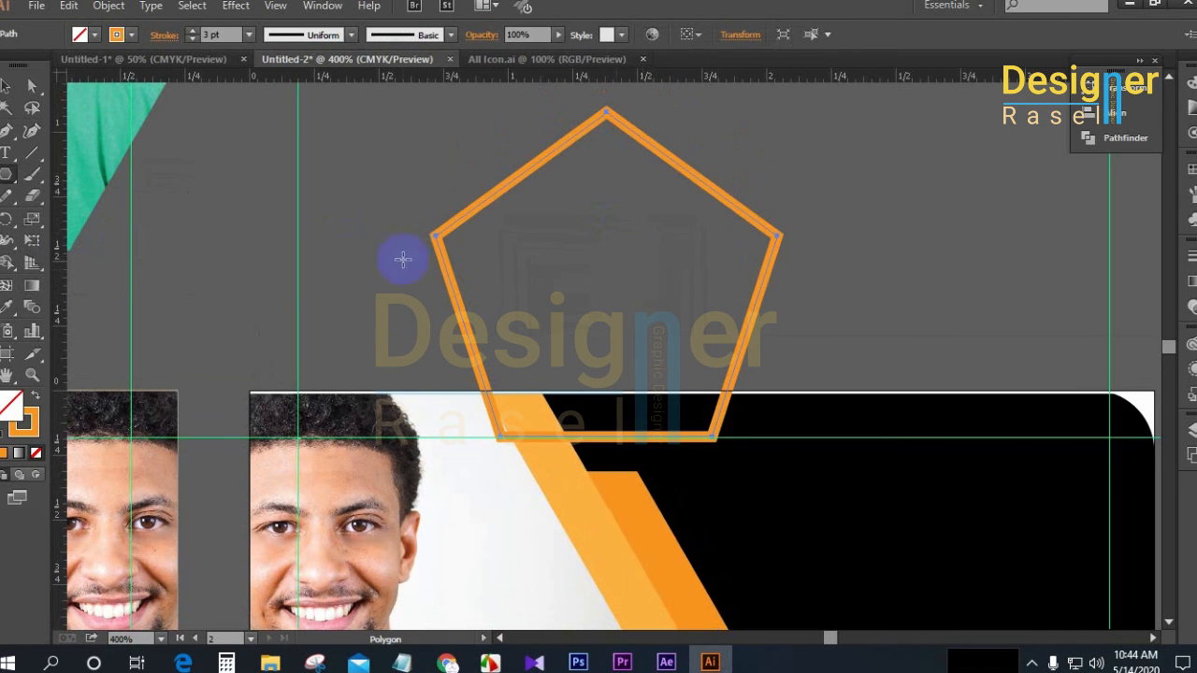
left_click(5, 86)
key("Delete")
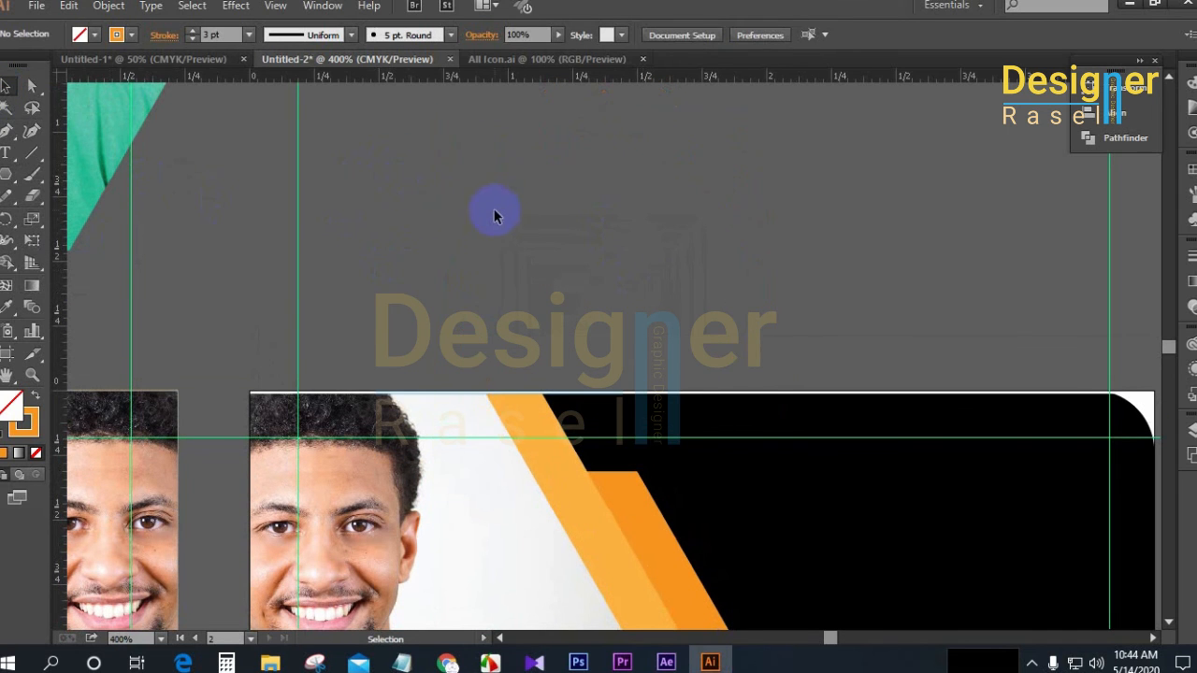
Switch to File Explorer, open the reference image 2. Business Card-02.jpg from the Business Card work folder, and examine the back design's logo and text
key("ctrl+minus")
key("ctrl+minus")
key("ctrl+minus")
scroll(503, 215, "down", 1)
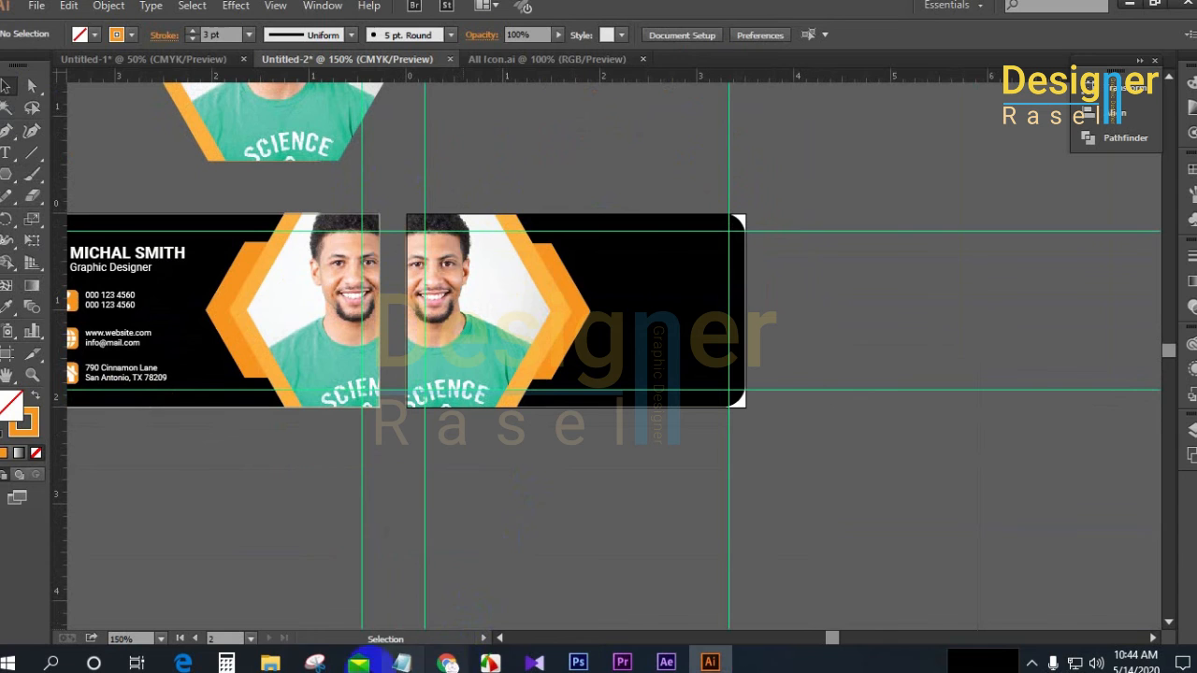
left_click(503, 541)
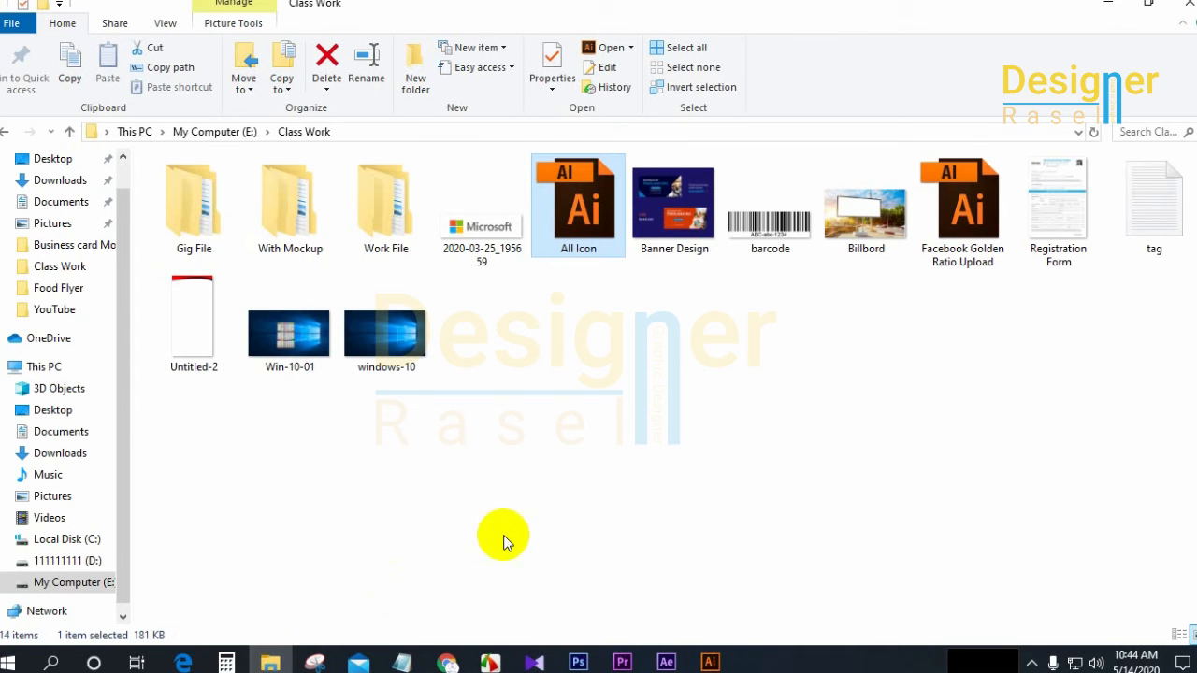
double_click(386, 208)
double_click(275, 226)
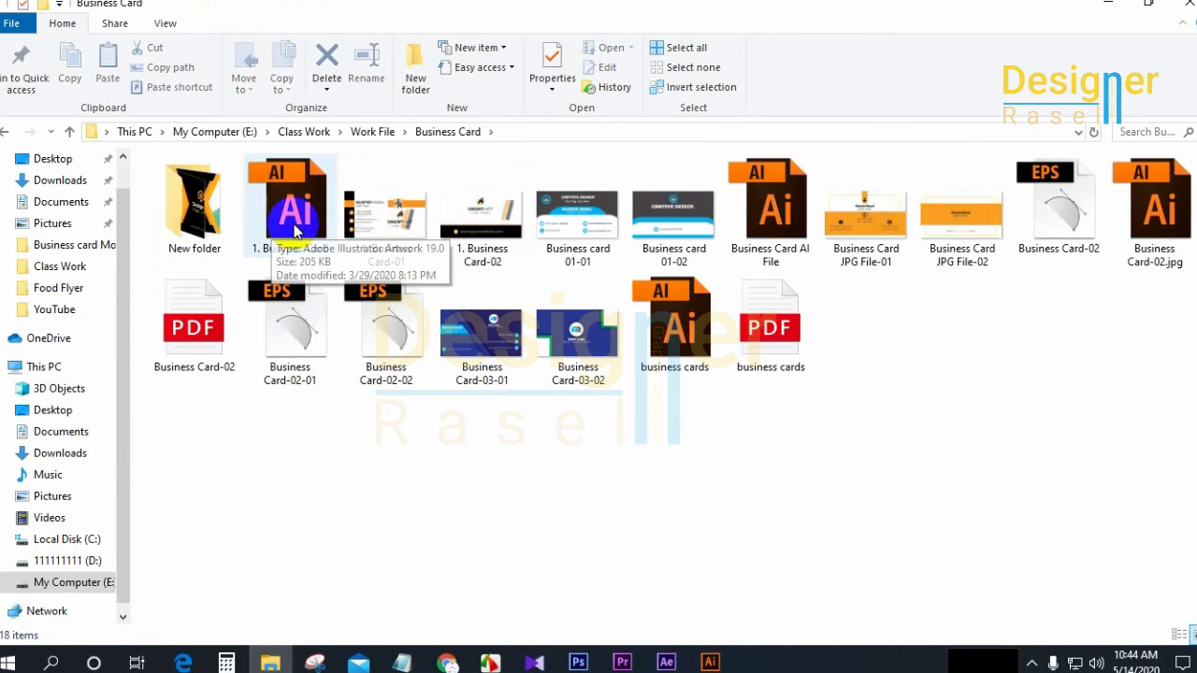
double_click(192, 210)
double_click(420, 241)
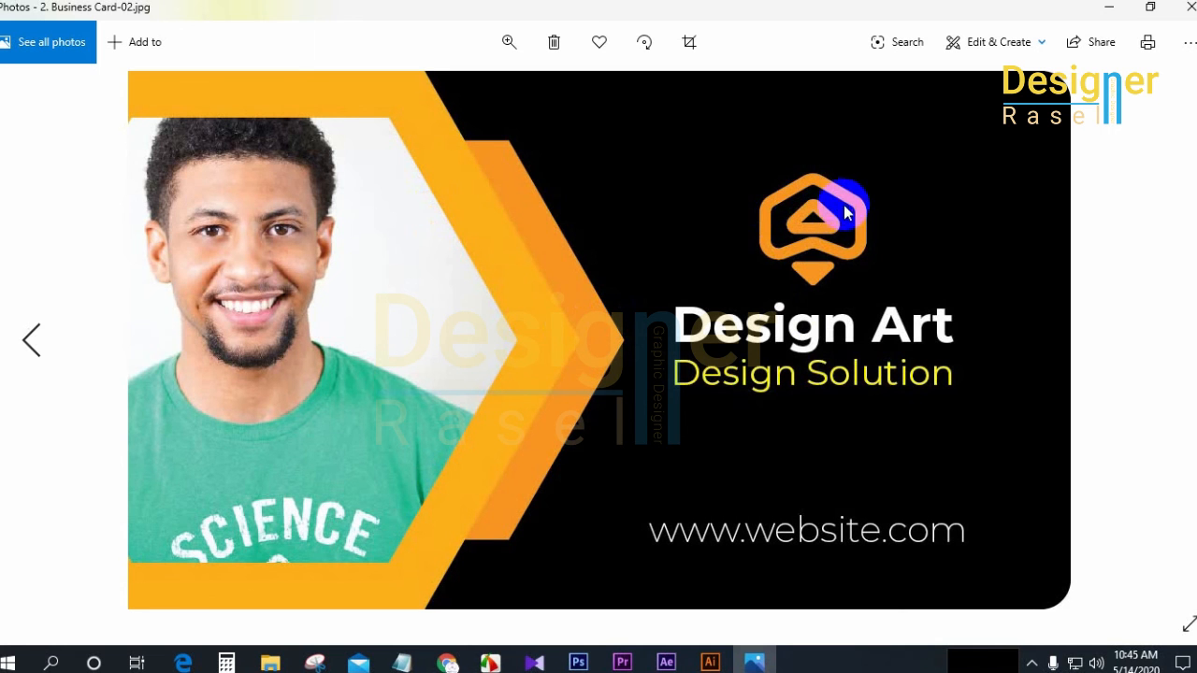
left_click(1112, 15)
left_click(1110, 13)
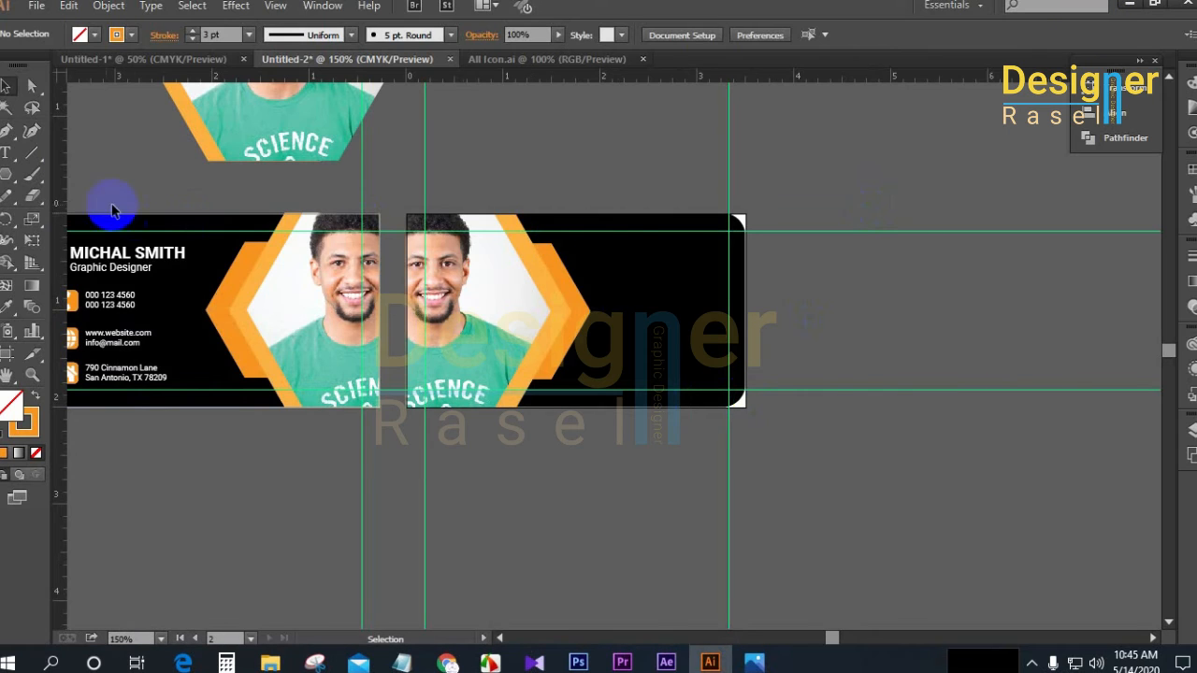
Try a six-sided polygon with a 0.0185 in radius and enlarge it beside the back card
left_click_drag(529, 153, 544, 157)
left_click(645, 288)
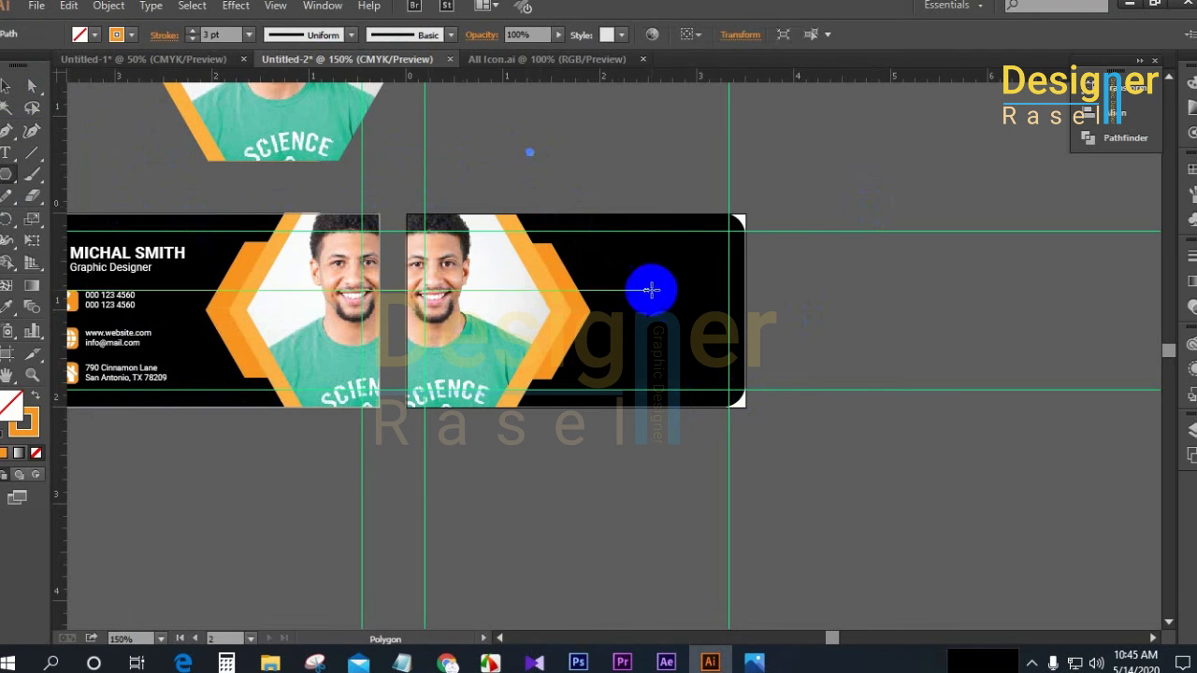
left_click(595, 323)
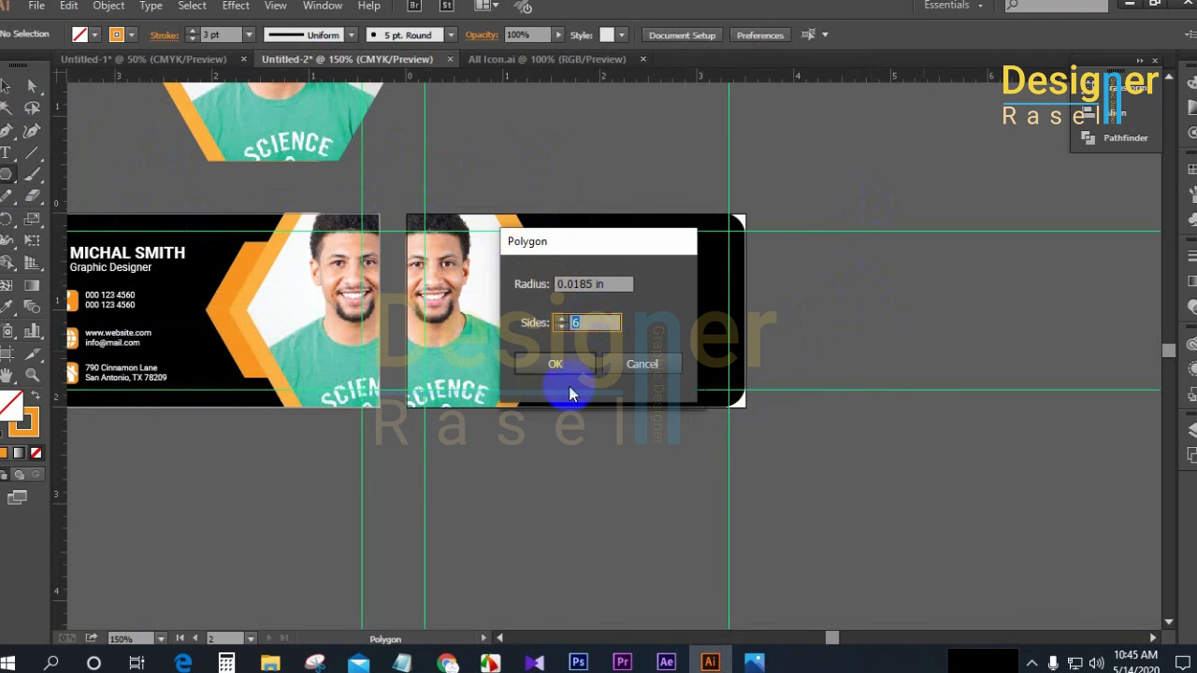
left_click(559, 365)
key("v")
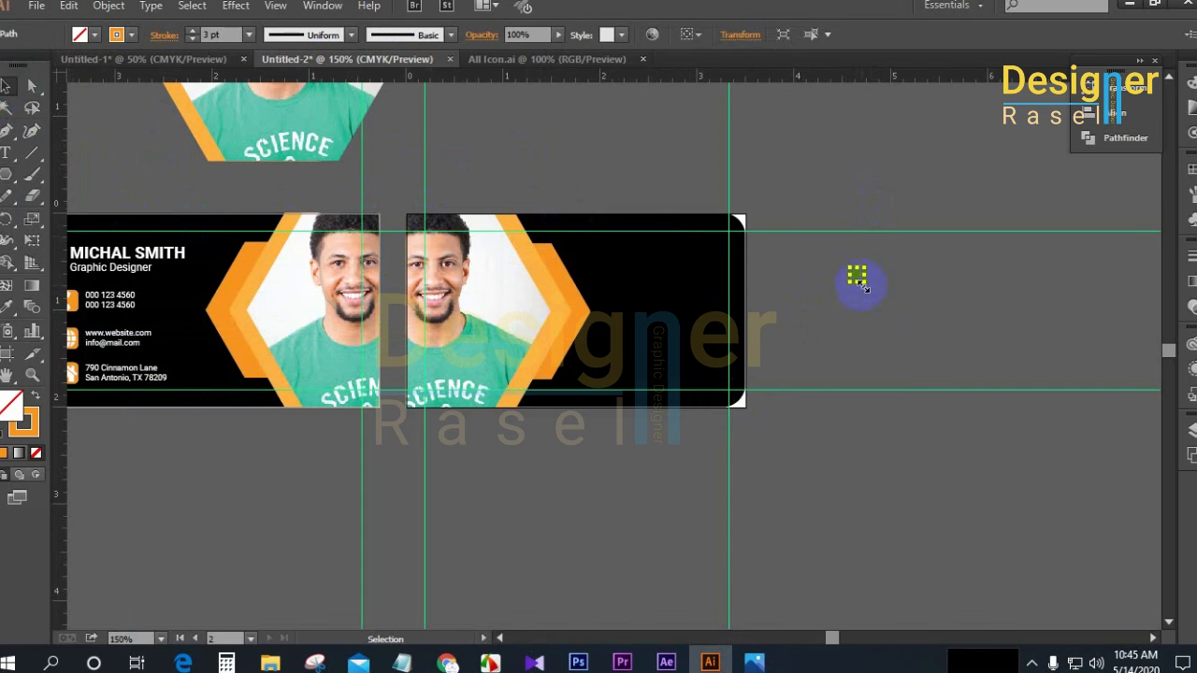
left_click_drag(865, 282, 893, 304)
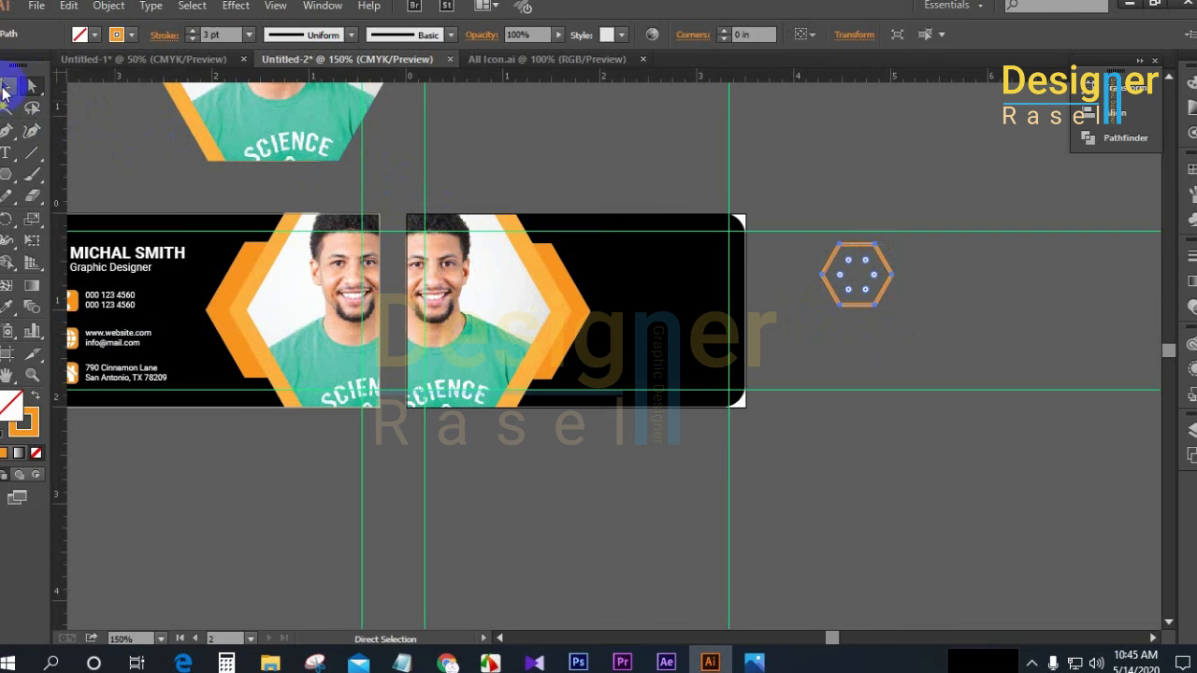
Try to reshape the enlarged hexagon by its bottom edge and anchor points, and delete the shape
left_click(4, 89)
scroll(869, 310, "up", 3)
mouse_move(836, 324)
left_mouse_down()
mouse_move(775, 313)
mouse_move(777, 243)
mouse_move(781, 315)
left_mouse_up()
left_click(32, 86)
left_click(758, 340)
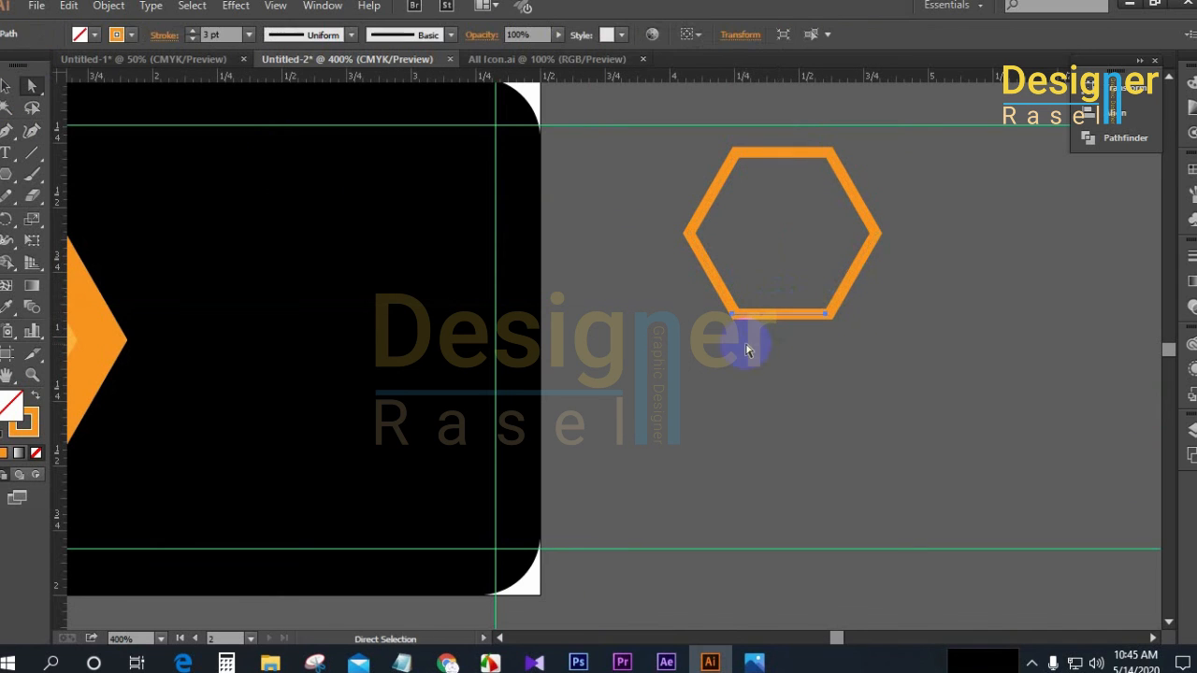
left_click(710, 354)
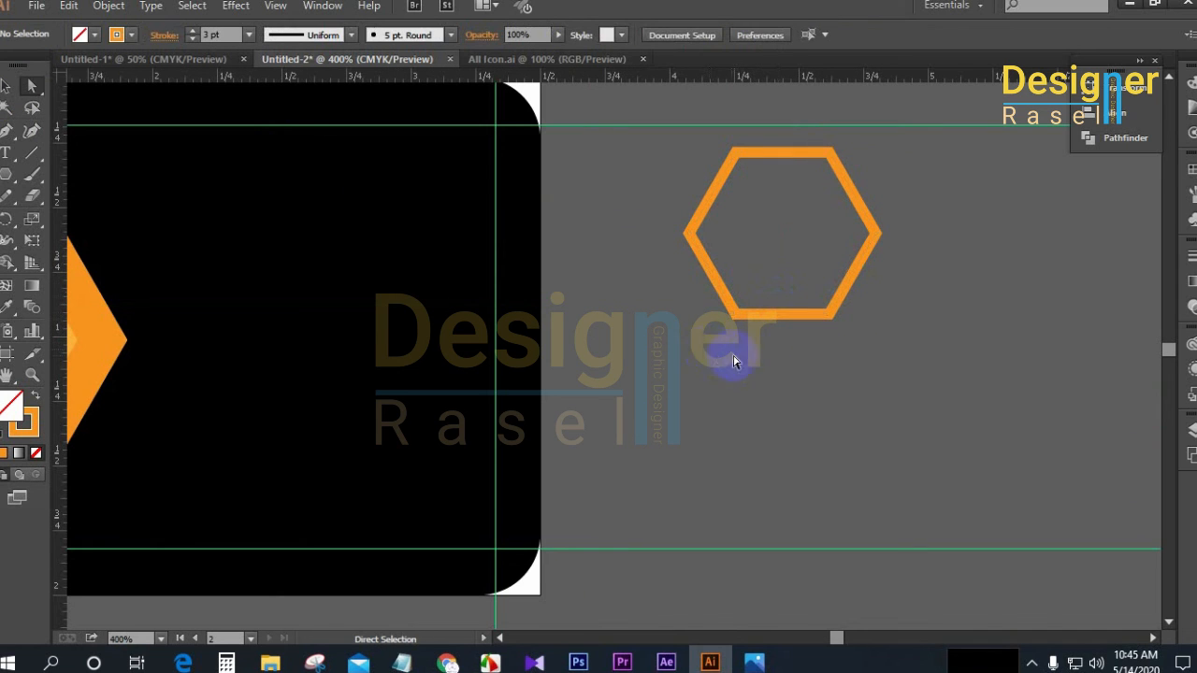
left_click(744, 315)
left_click_drag(680, 192, 785, 293)
key("Delete")
left_click_drag(683, 158, 963, 245)
key("Delete")
left_click_drag(803, 245, 786, 355)
key("Delete")
left_click_drag(784, 141, 804, 178)
key("Delete")
left_click_drag(662, 179, 938, 187)
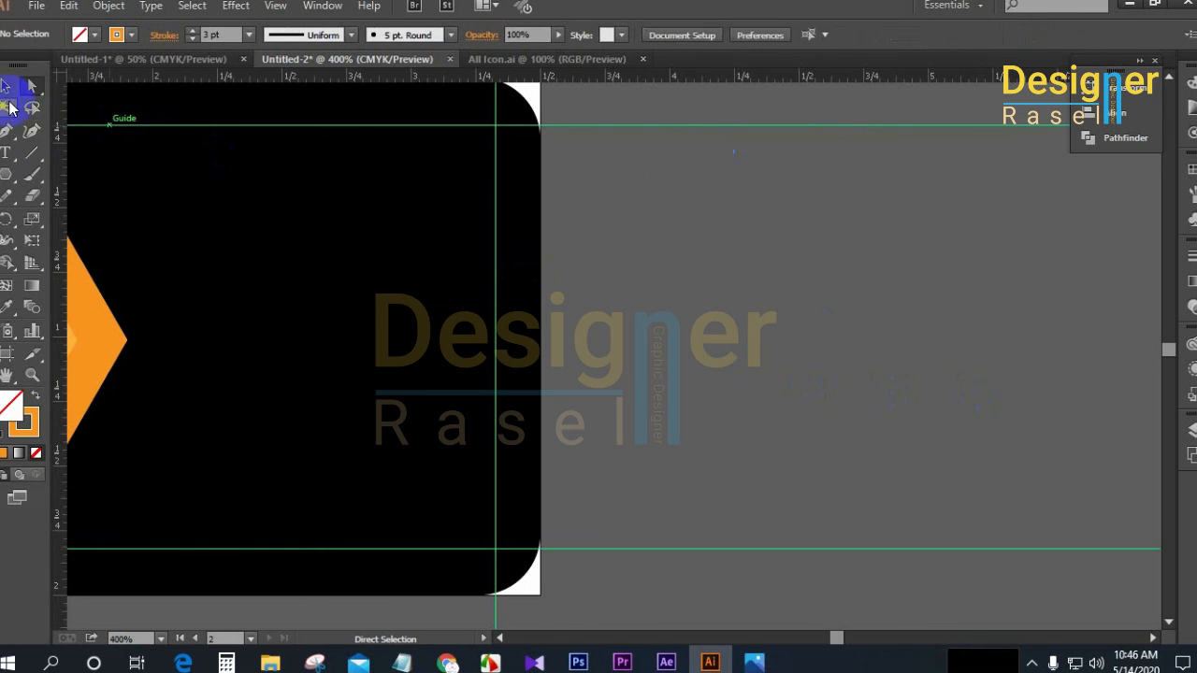
Draw an orange-outlined six-sided polygon with a 0.0185 in radius beside the back card and scale it up proportionally
left_click(6, 173)
left_click(676, 263)
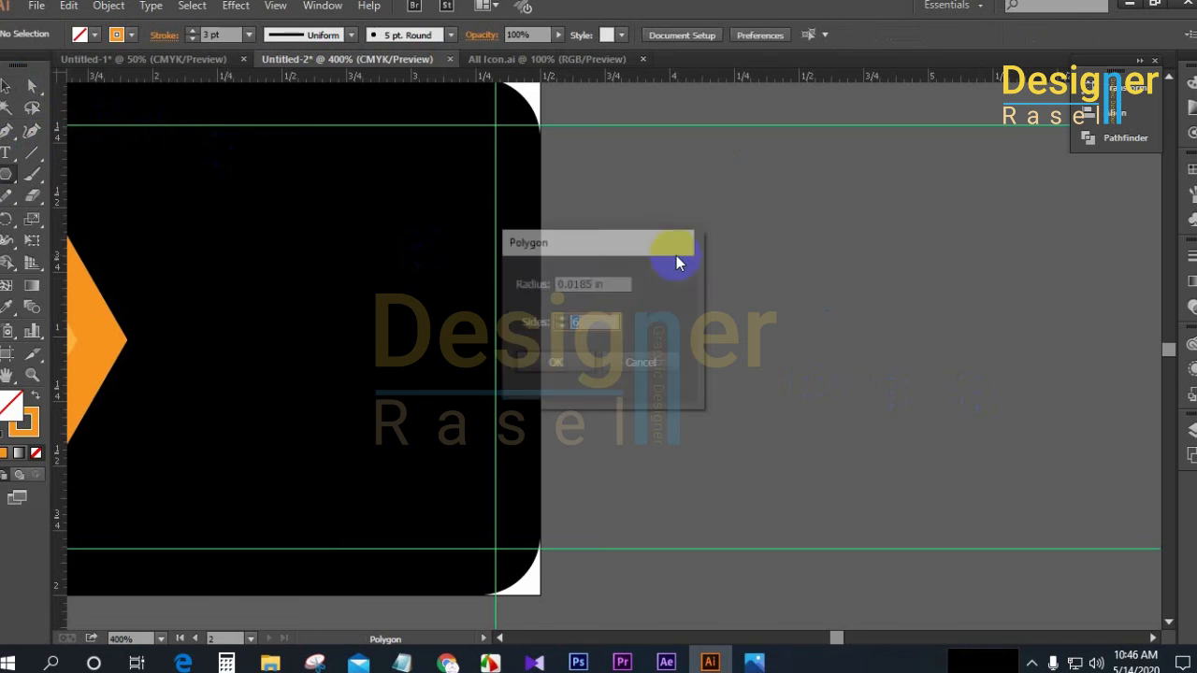
left_click(557, 360)
left_click(6, 85)
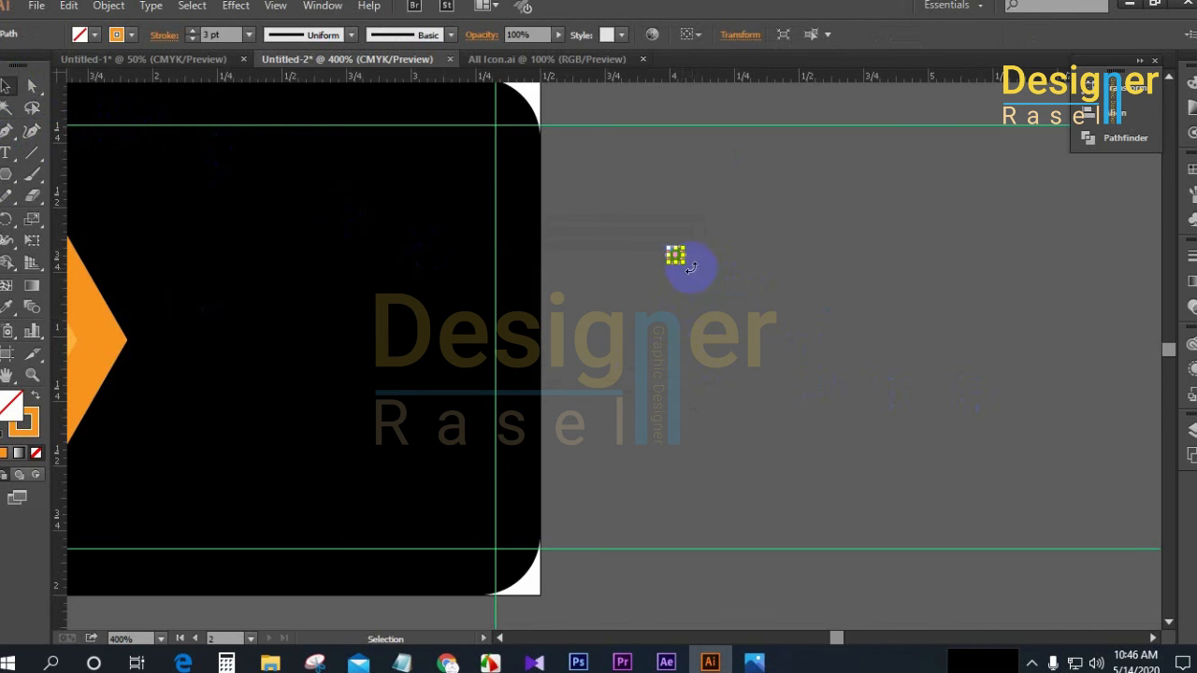
left_click_drag(682, 263, 706, 279)
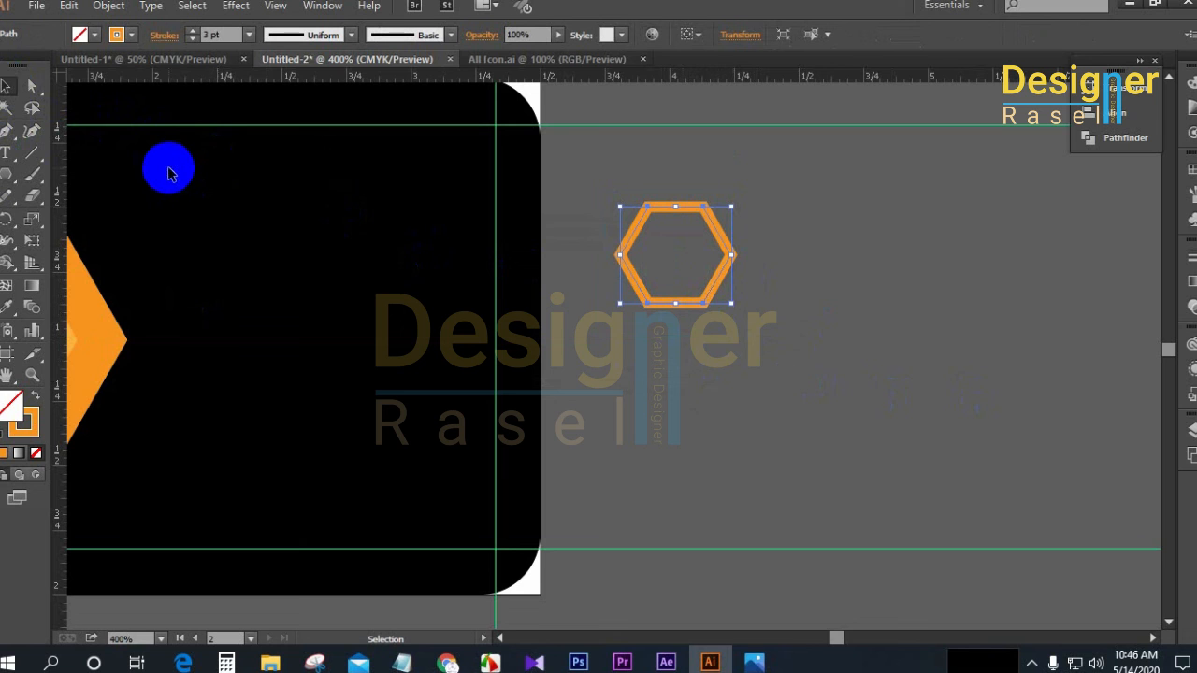
Rotate the hexagon point-up and raise its bottom anchor point into an inward notch, following the logo in reference image 2. Business Card-02.jpg
left_click(756, 663)
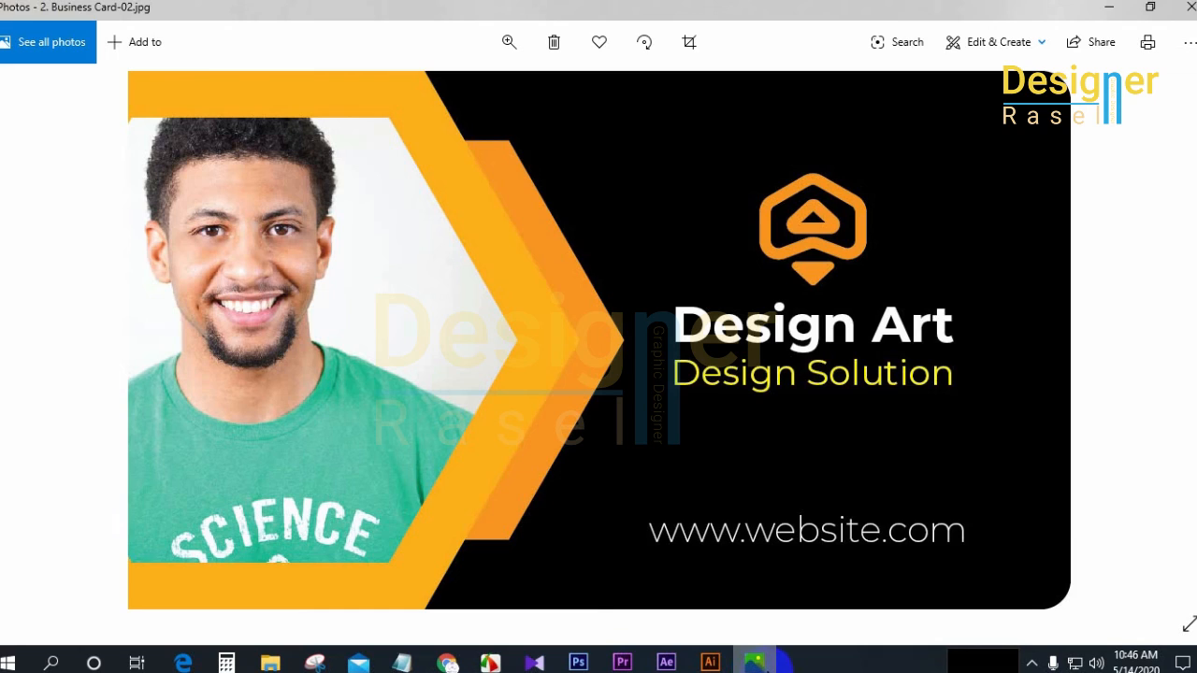
left_click(759, 662)
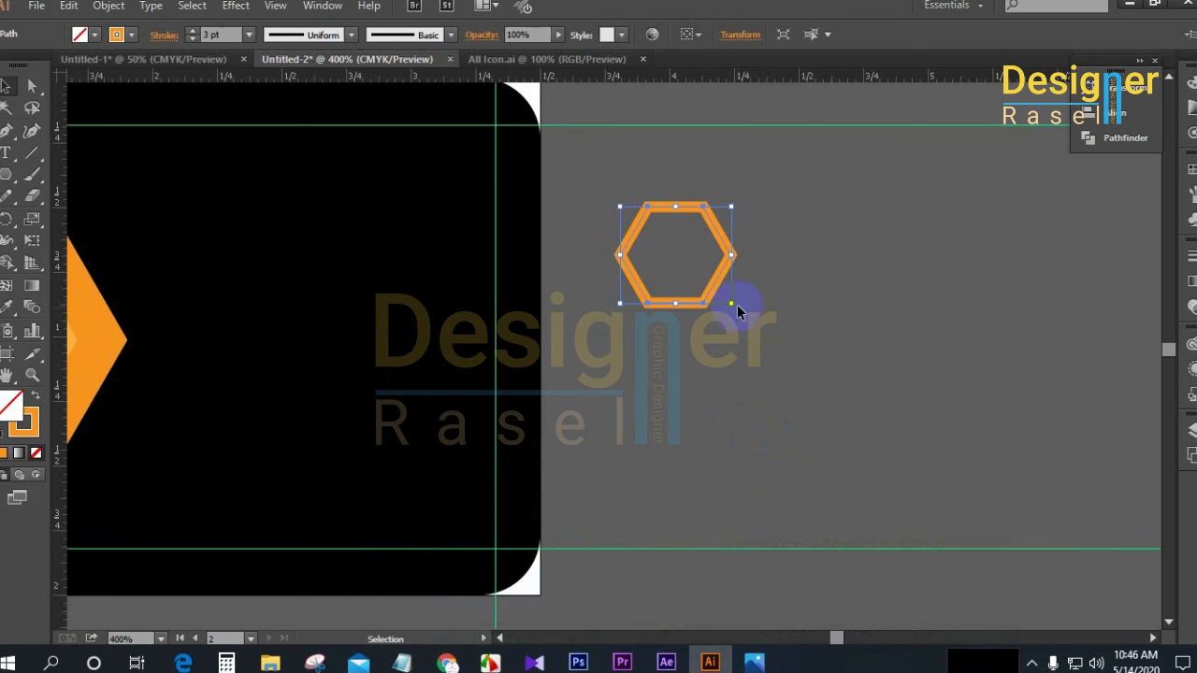
left_click_drag(737, 305, 675, 253)
left_click(32, 85)
left_click_drag(675, 200, 677, 223)
key("ctrl+z")
key("ctrl+z")
Round all corners of the notched logo outline together
left_click_drag(595, 185, 757, 295)
left_click_drag(676, 217, 690, 245)
left_click(716, 315)
key("v")
left_click(535, 344)
Create a three-sided polygon with a 0.0185 in radius and move it inside the rounded logo outline
left_click_drag(7, 174, 84, 234)
left_click(435, 307)
double_click(588, 321)
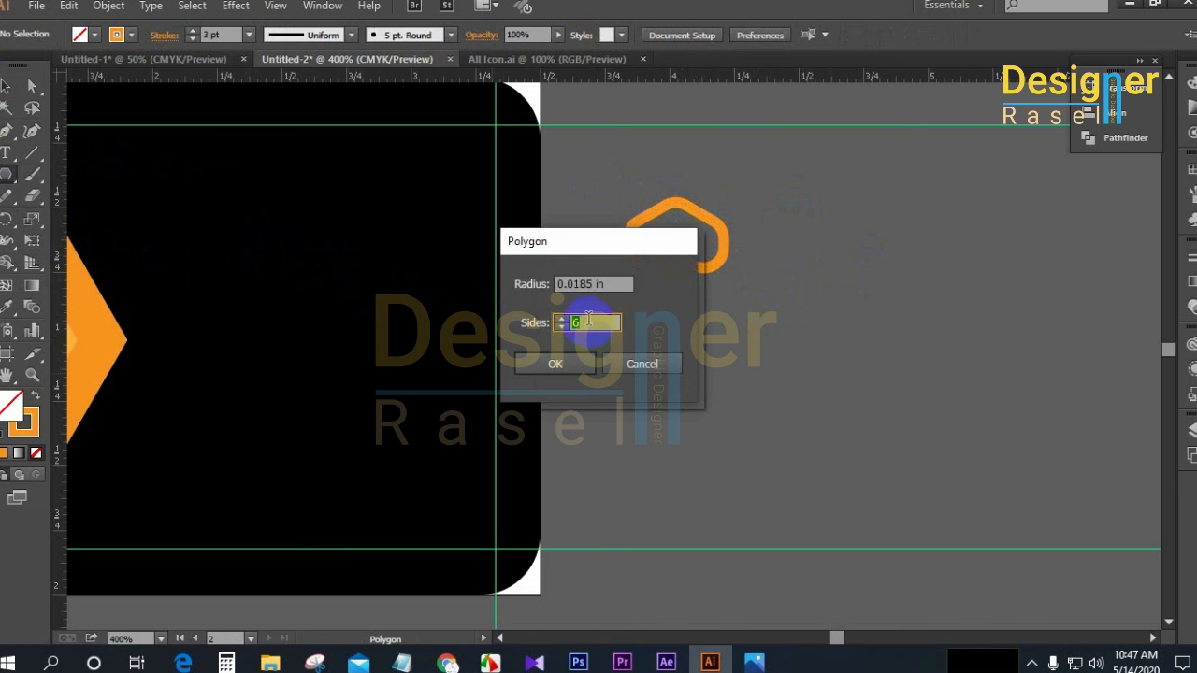
type("3")
key("Return")
left_click(7, 86)
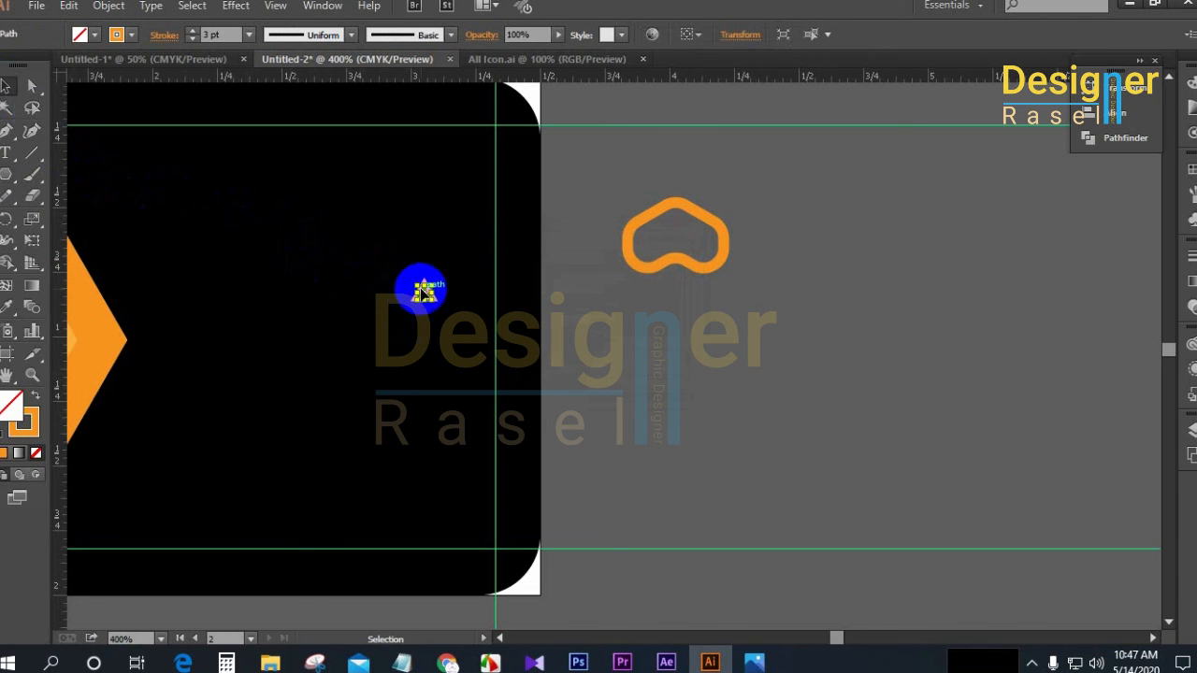
left_click_drag(424, 293, 695, 246)
Swap the triangle's orange stroke for a fill and give it a lighter orange fill swatch
scroll(671, 241, "up", 1)
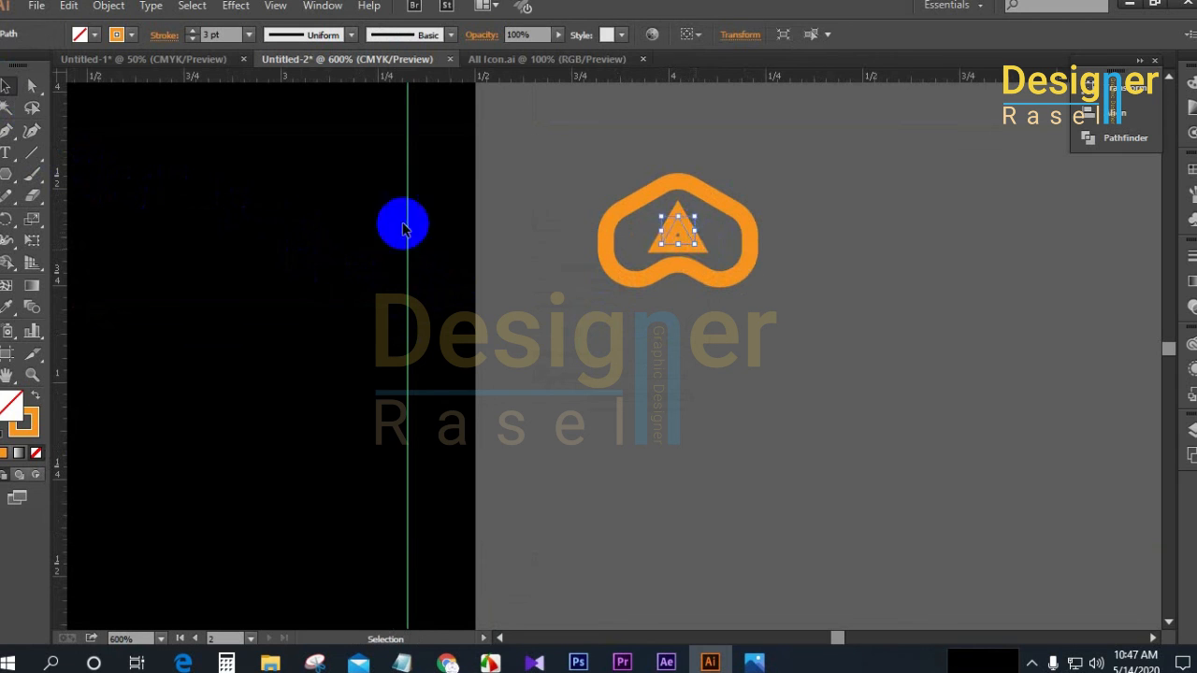
left_click(34, 402)
left_click(80, 35)
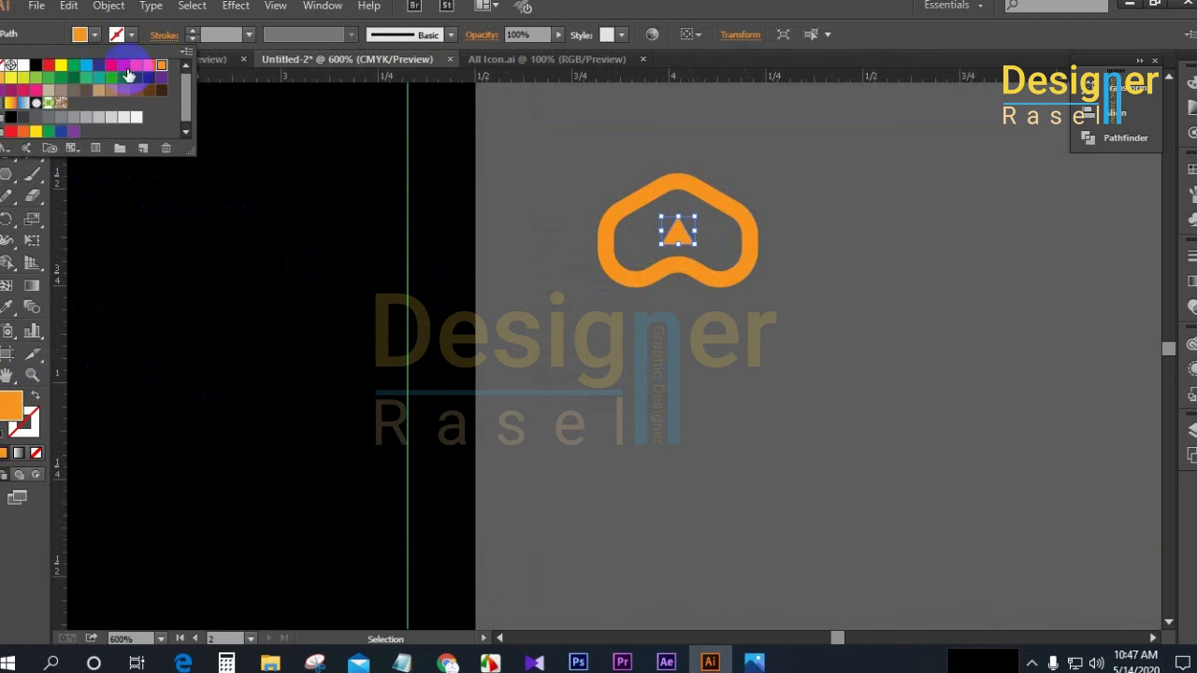
left_click(655, 342)
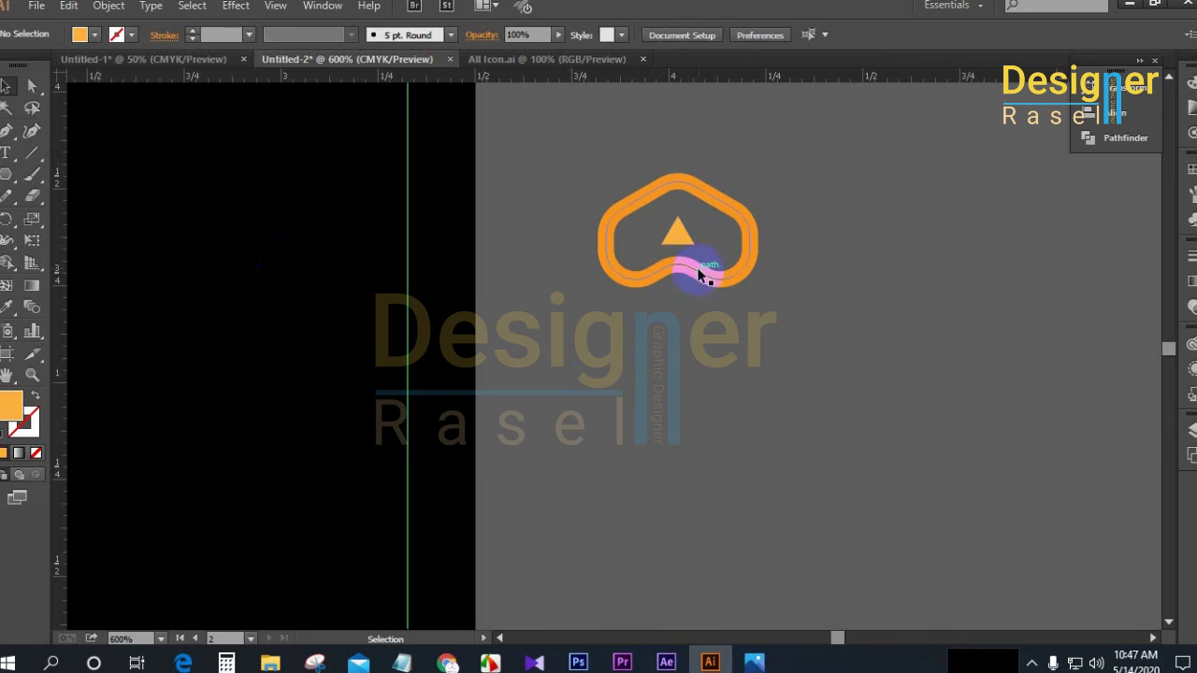
Scale up the filled triangle proportionally within the logo outline
scroll(687, 241, "up", 1)
scroll(688, 241, "up", 1)
left_click(668, 233)
left_click_drag(698, 251, 667, 245)
left_click(678, 362)
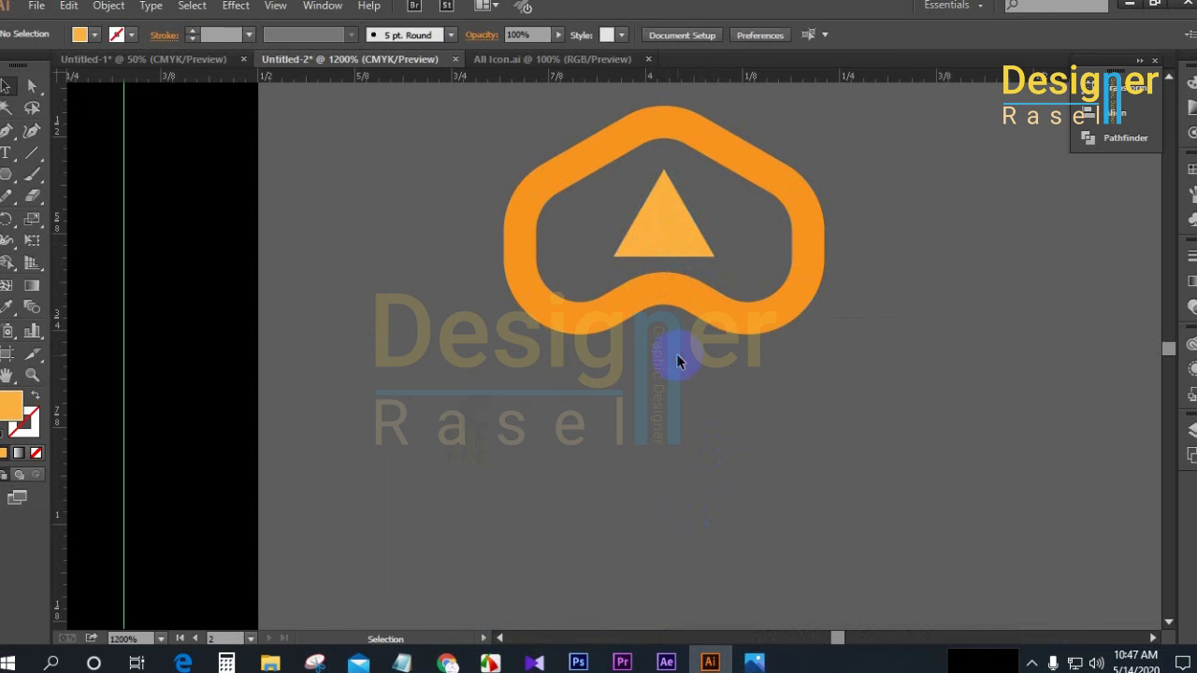
Align the triangle and the logo outline to each other by their vertical centers
left_click_drag(510, 157, 748, 357)
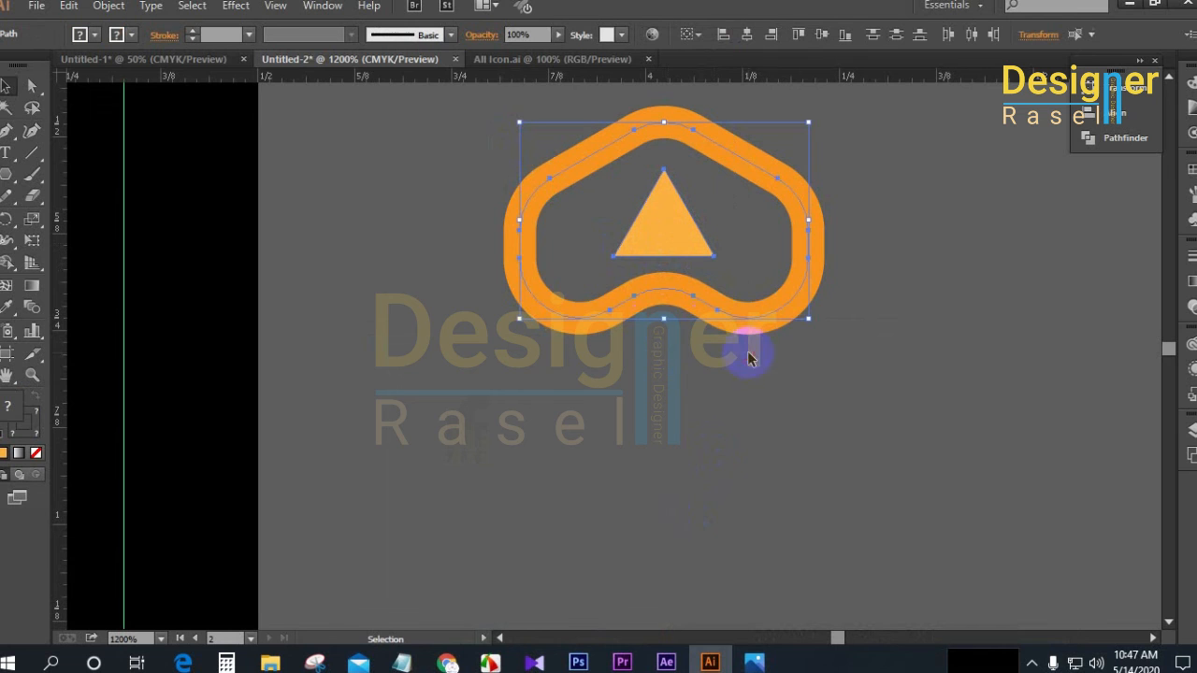
left_click(1115, 112)
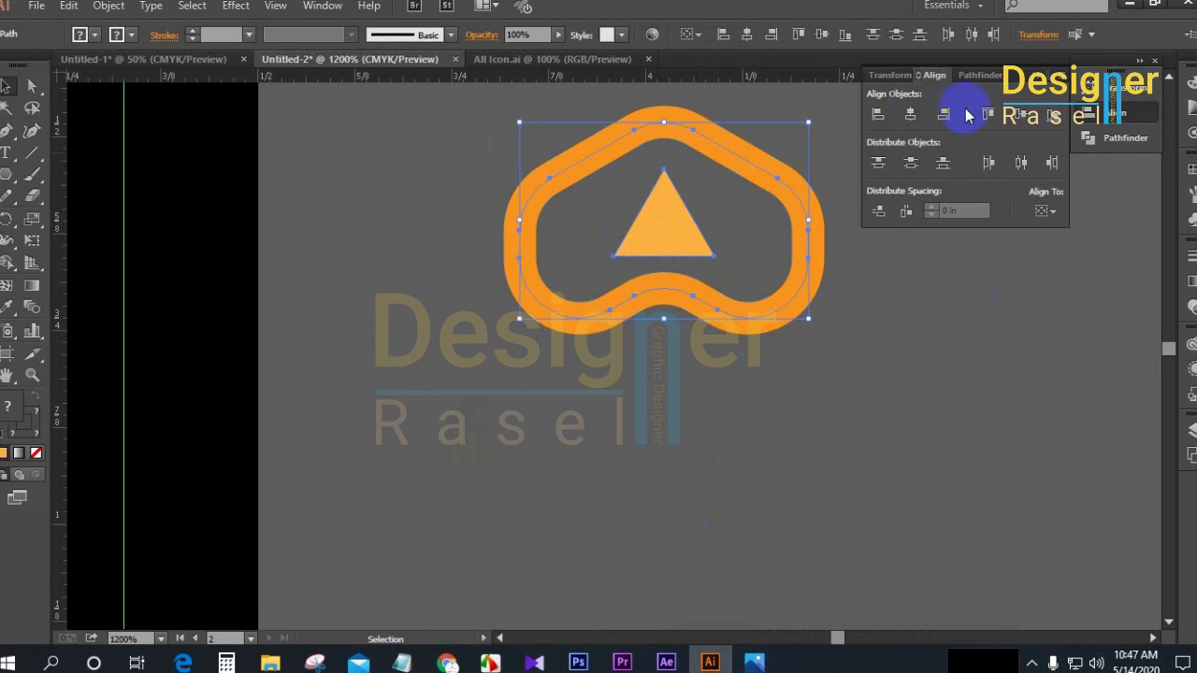
left_click(1018, 113)
left_click(675, 234)
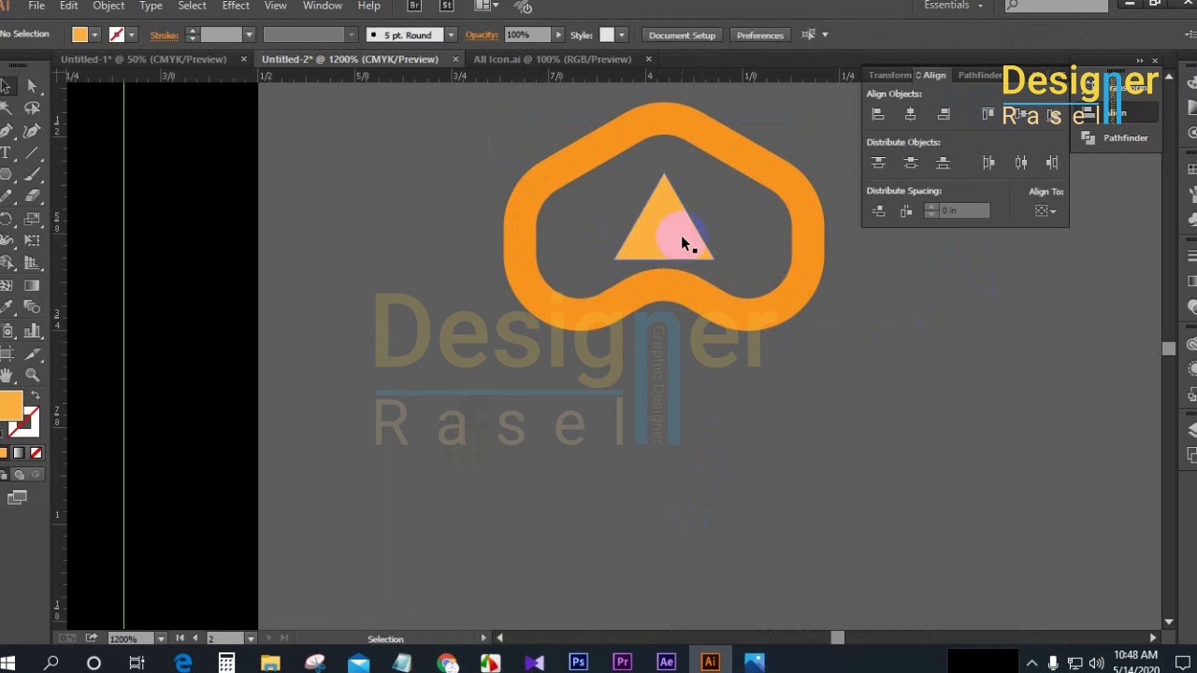